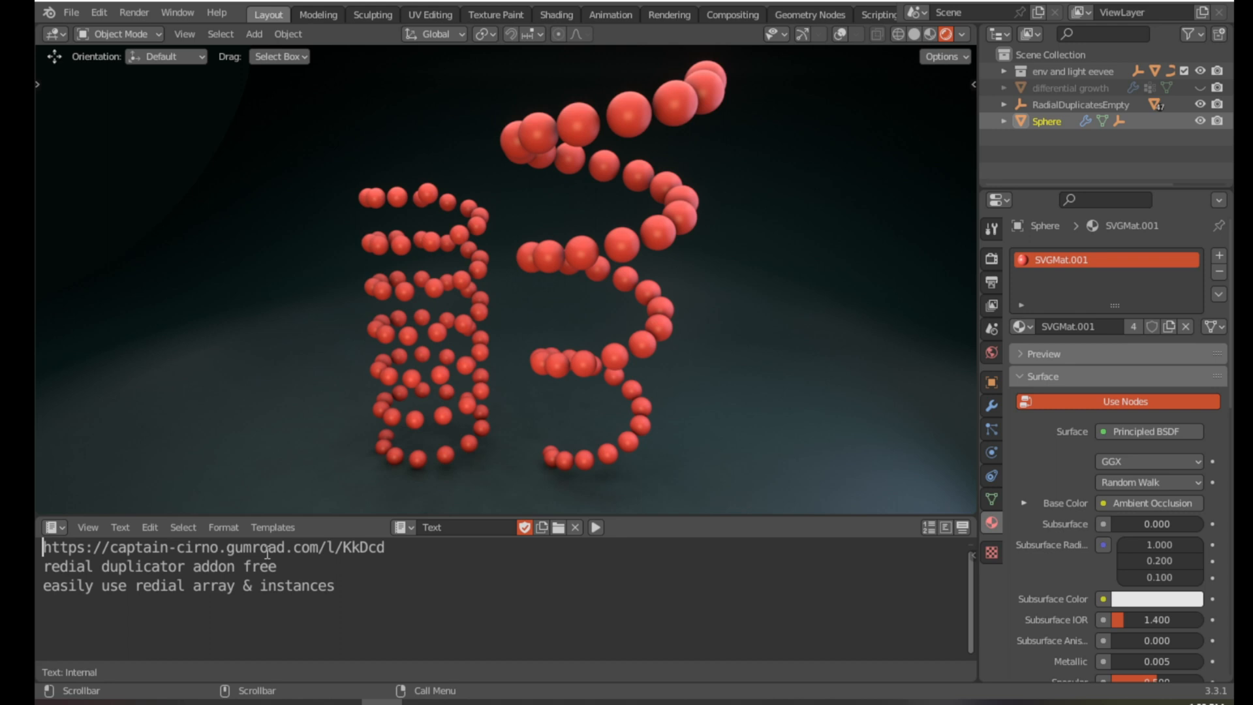
Insert "url link to download---" in front of the Gumroad URL on the first line of the text.
text(url link )
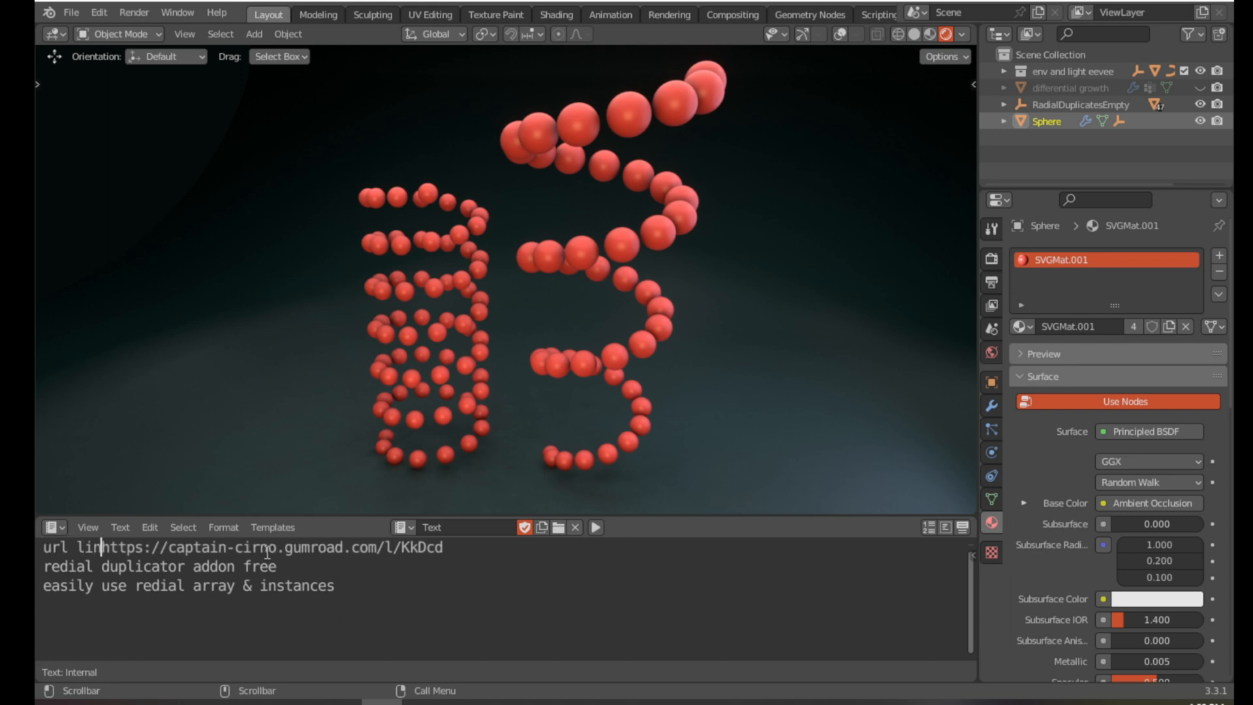
text(to downl)
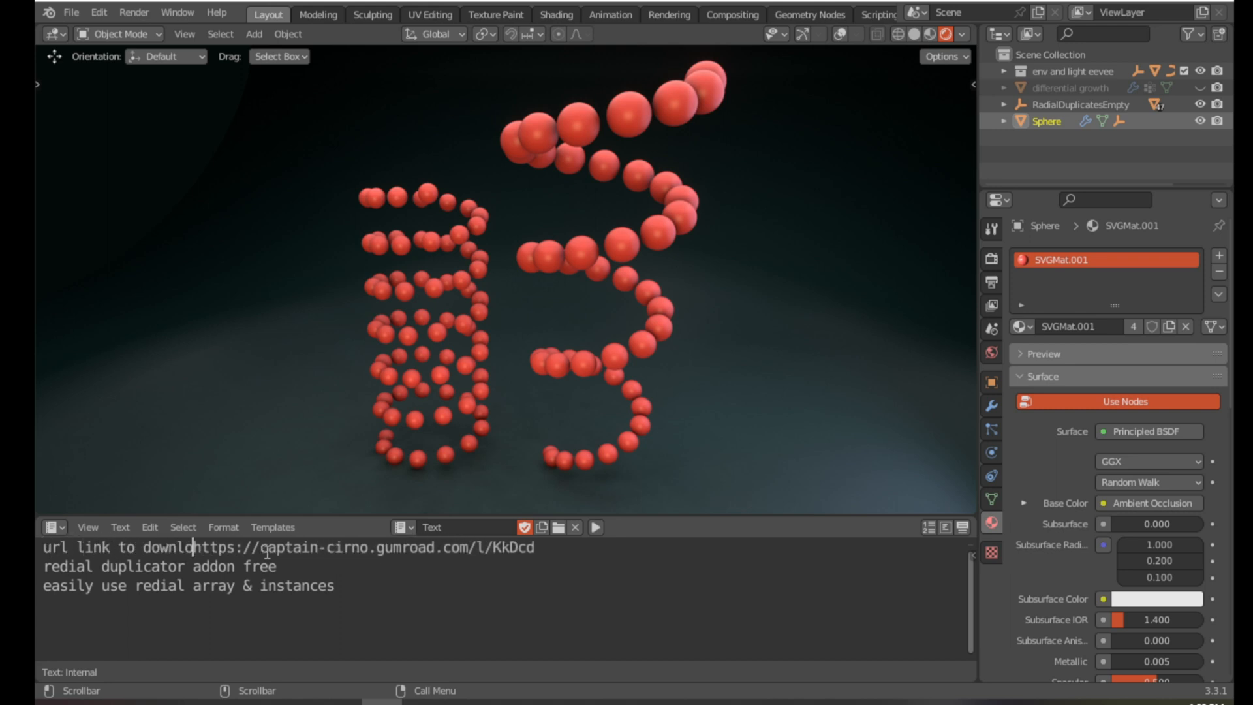
text(oad)
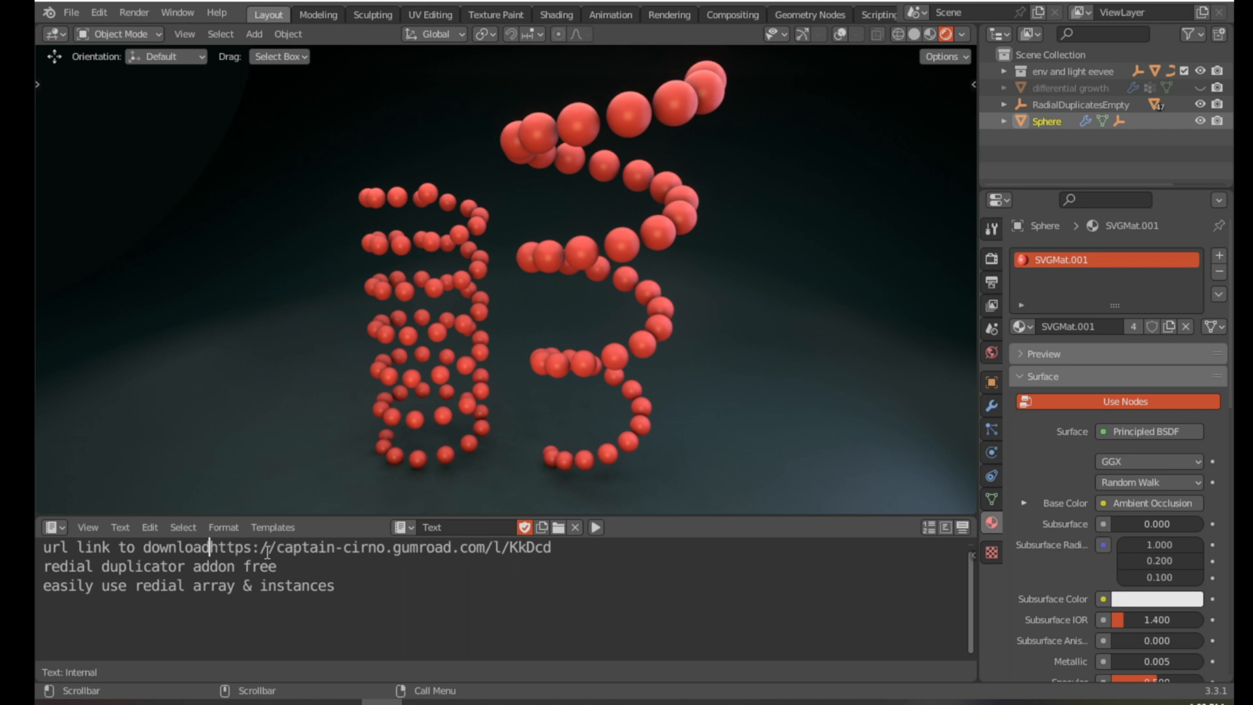
text(---)
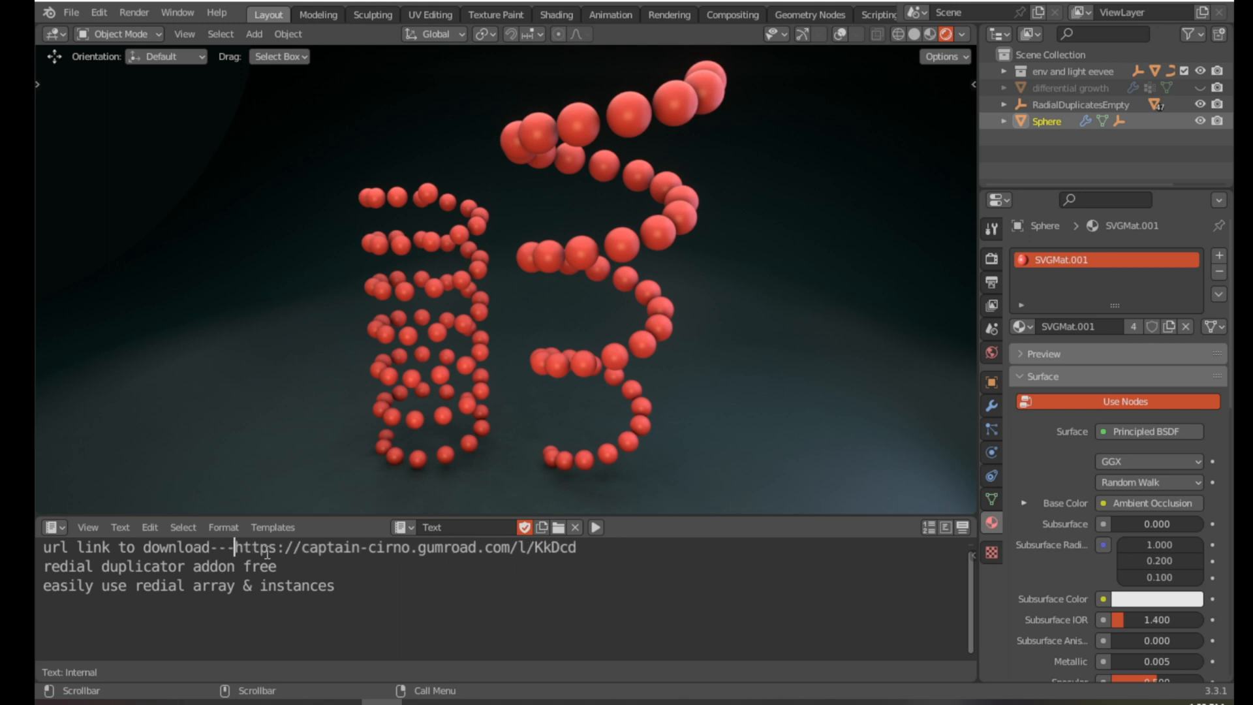
Add the line "easy how to do that" below the existing notes, separated by a blank line.
click(348, 598)
key(Return)
text(easy how to do )
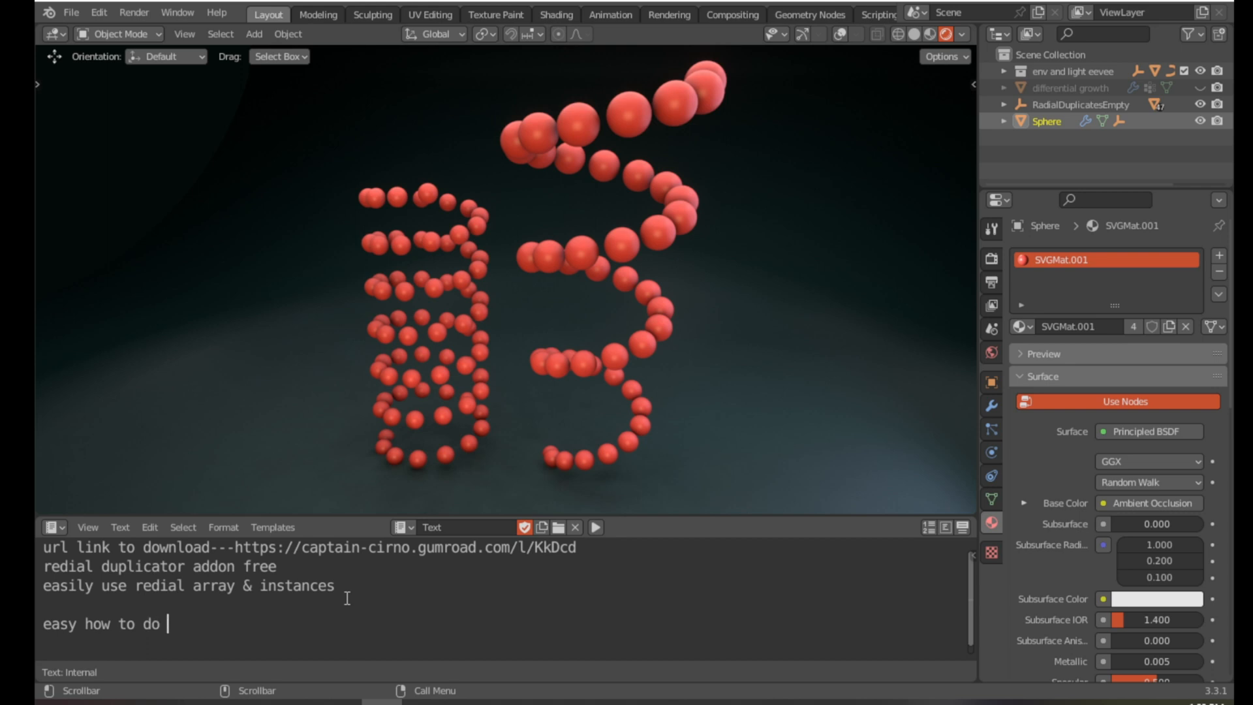
text(that)
key(Return)
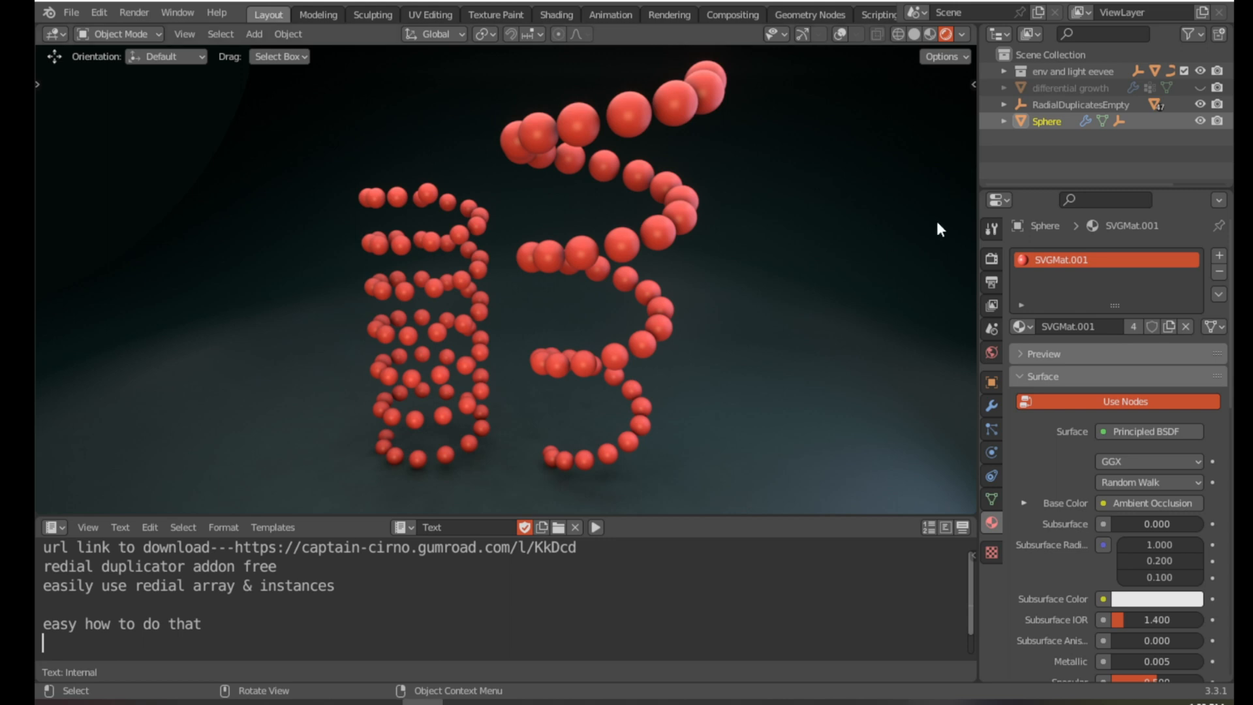
Show the 3D viewport in solid shading with overlays, and replace the text editor with a shortened timeline.
click(913, 34)
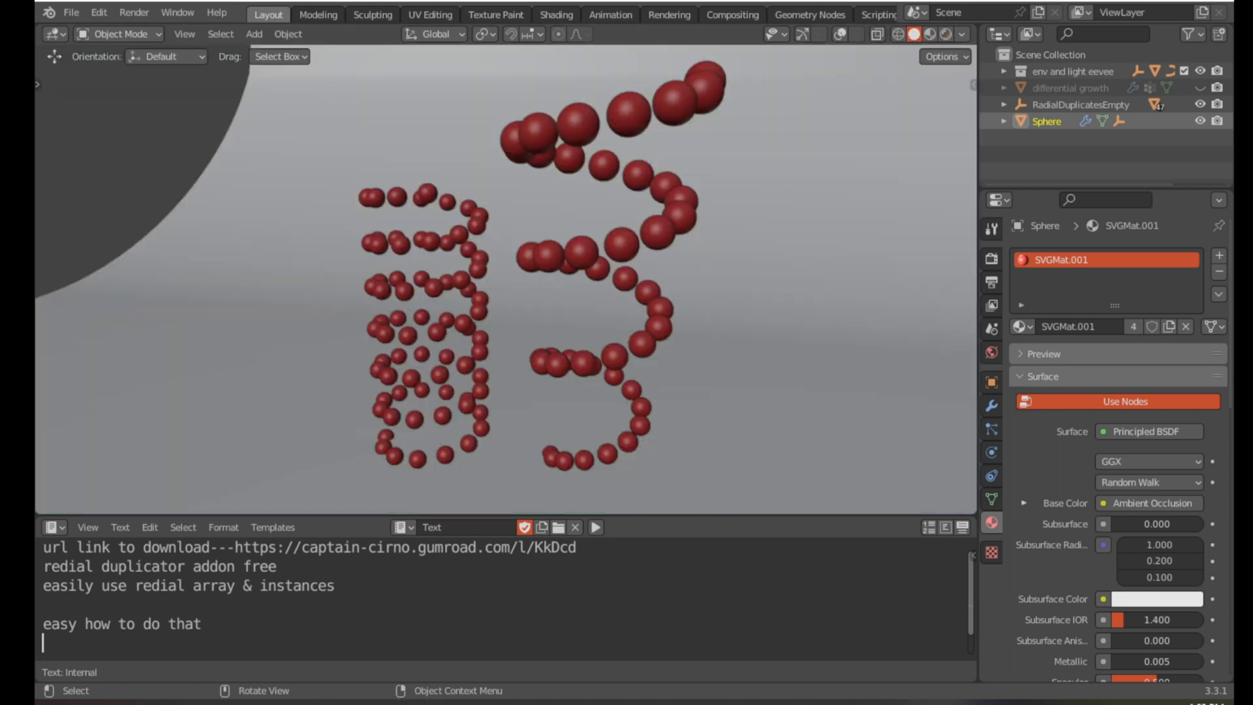
key(shift+alt+z)
click(509, 576)
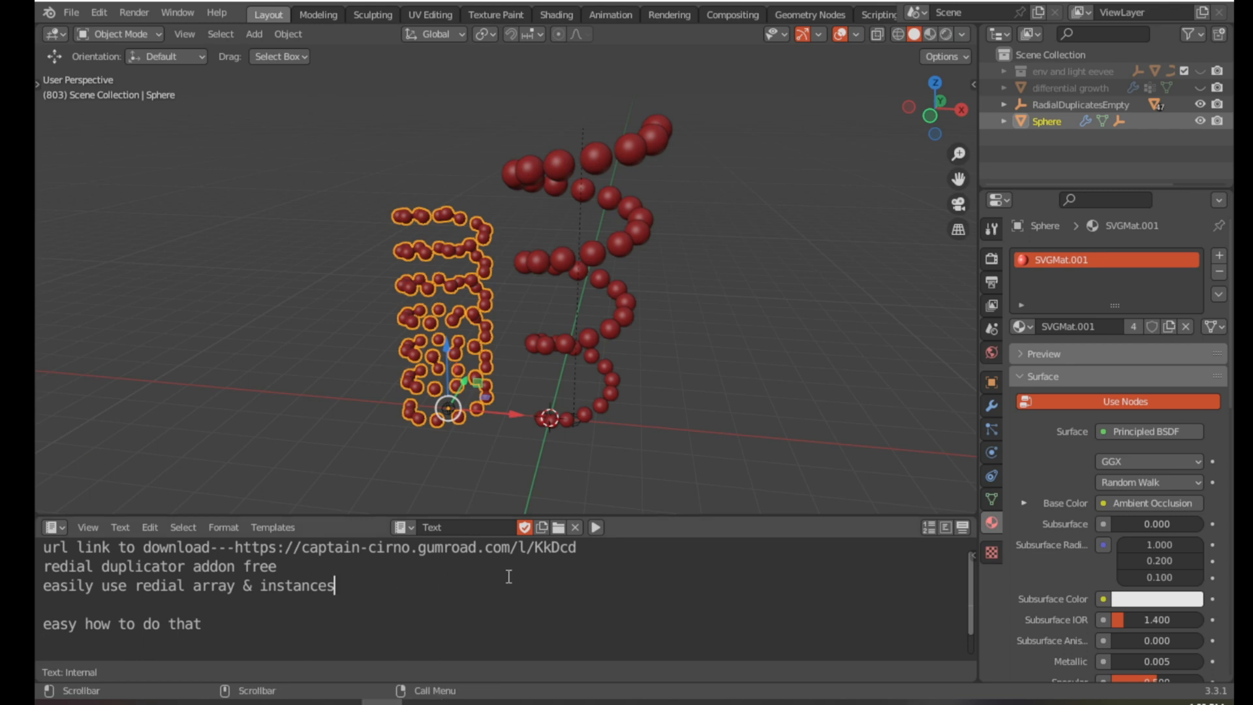
key(shift+F12)
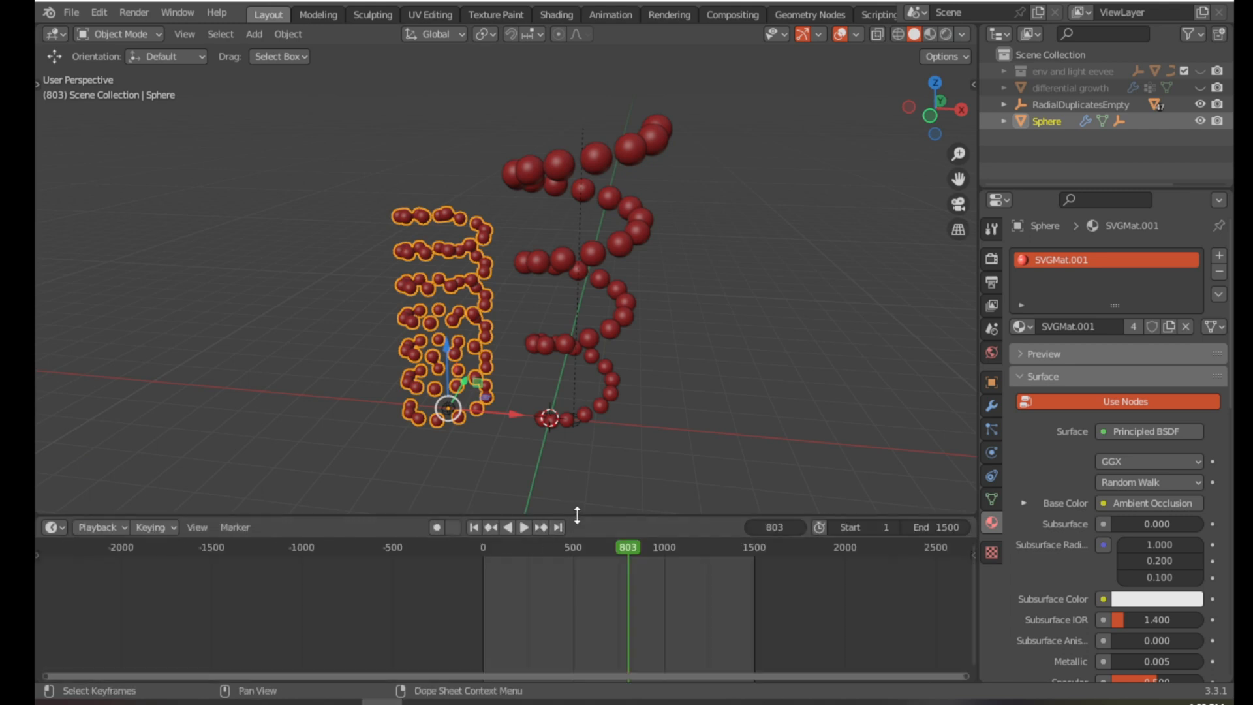
drag(569, 522, 570, 618)
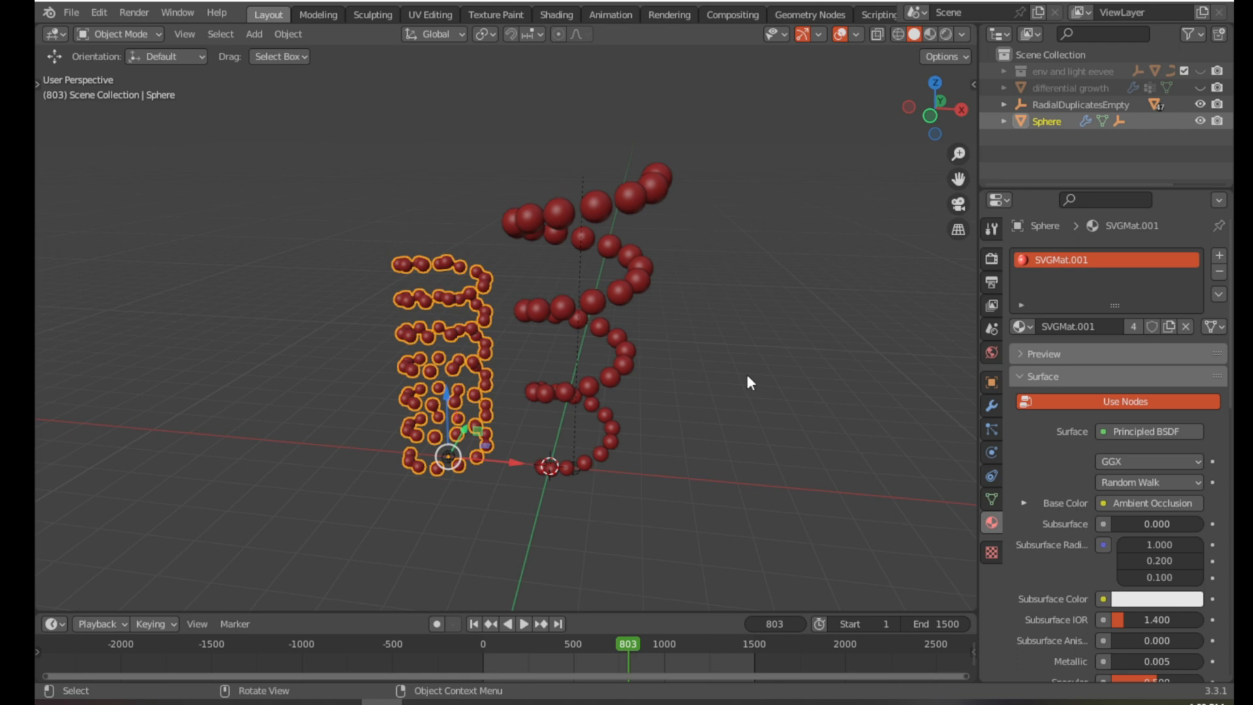
Lighten the Screencast Keys color to a pale peach and enable the Screencast Keys display.
key(n)
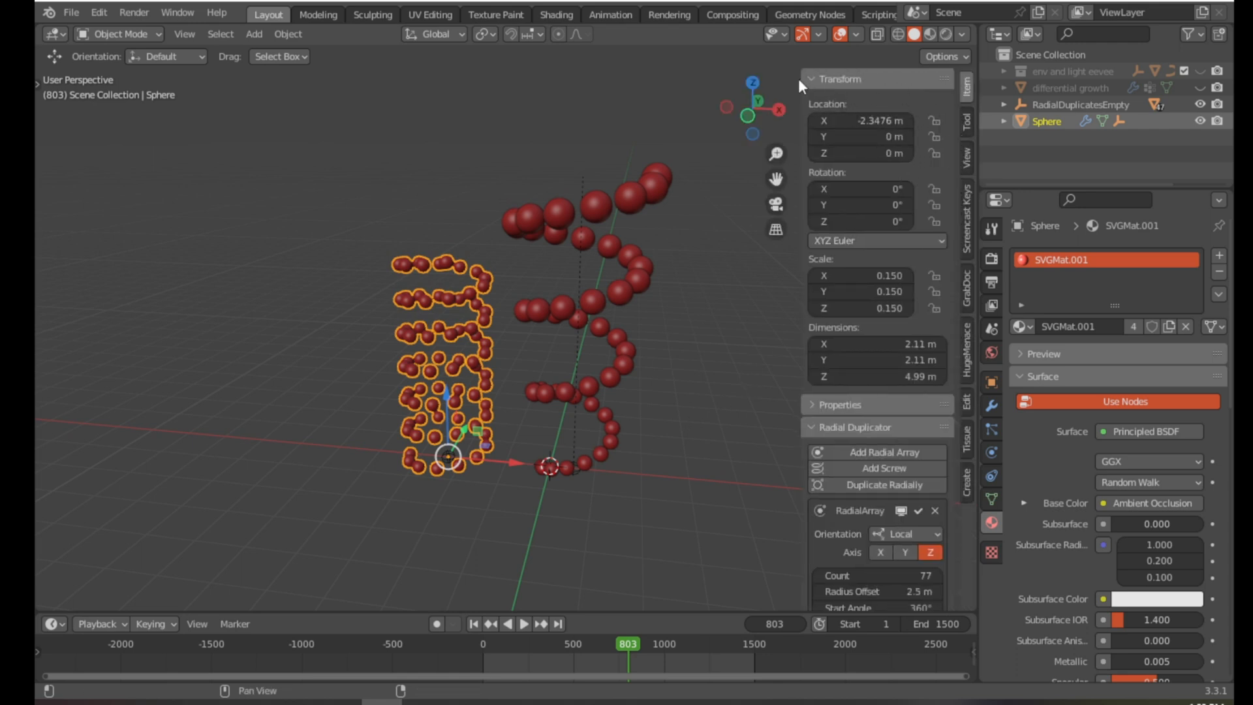
click(838, 82)
click(967, 122)
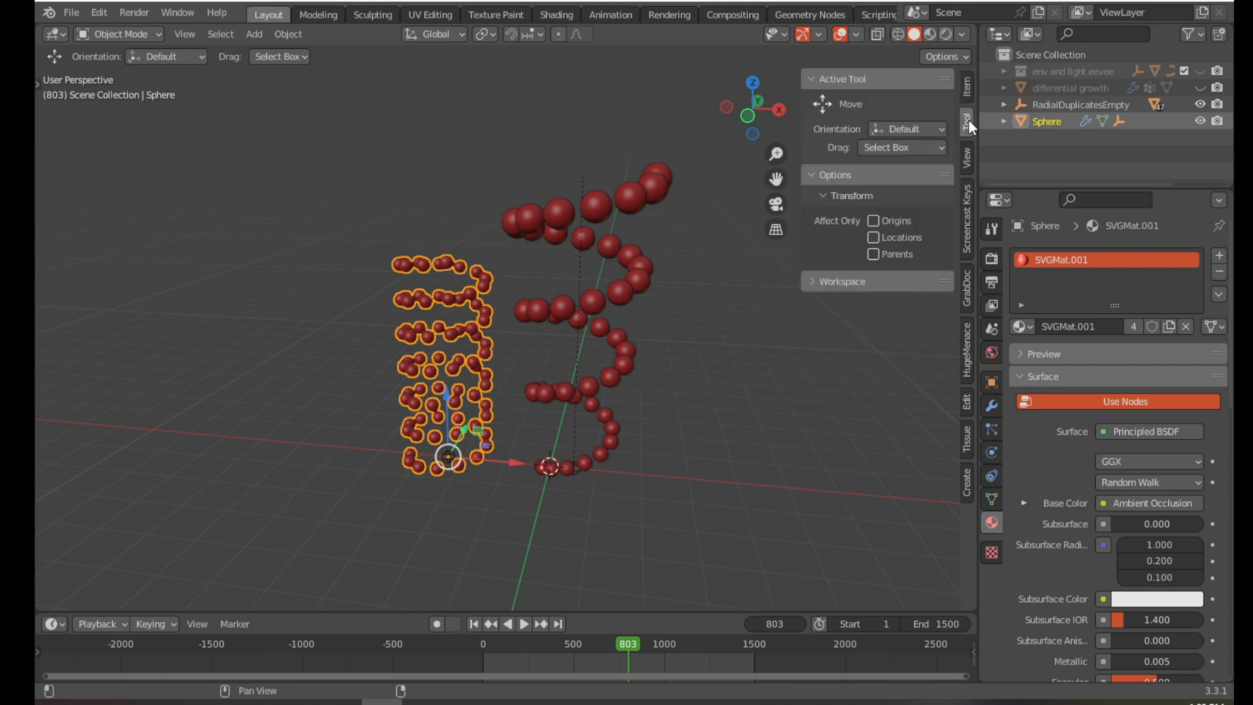
click(746, 316)
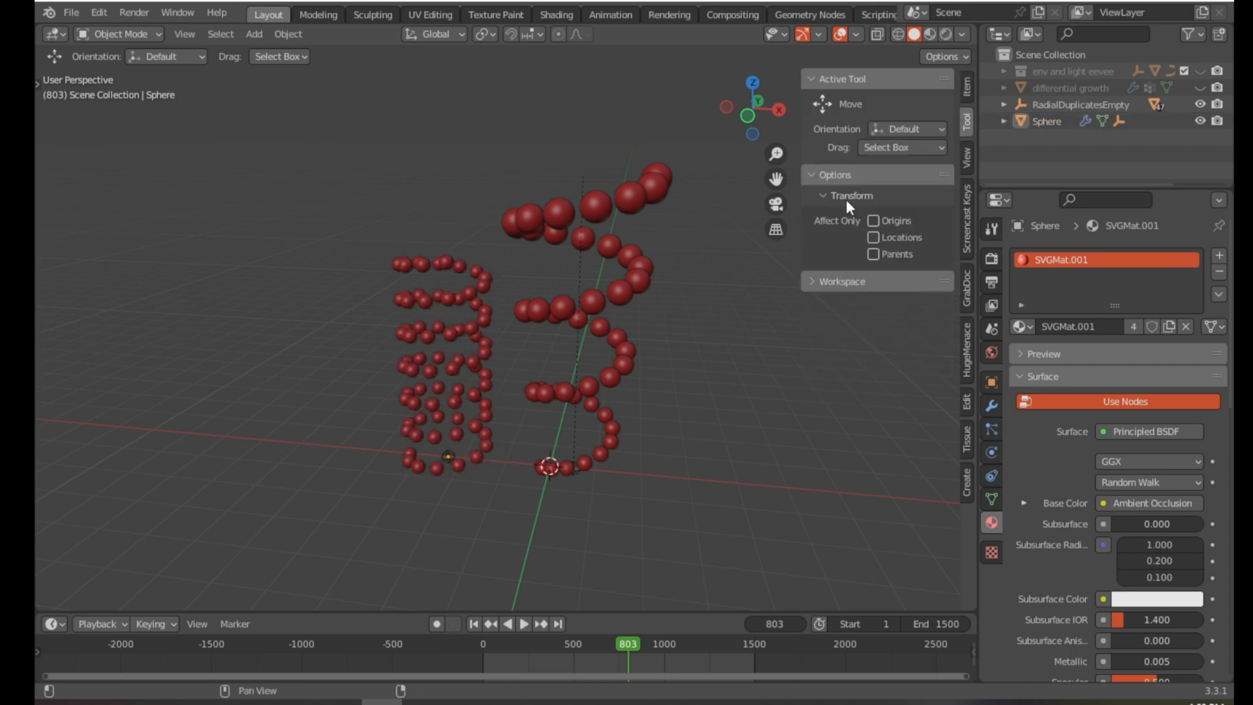
click(966, 217)
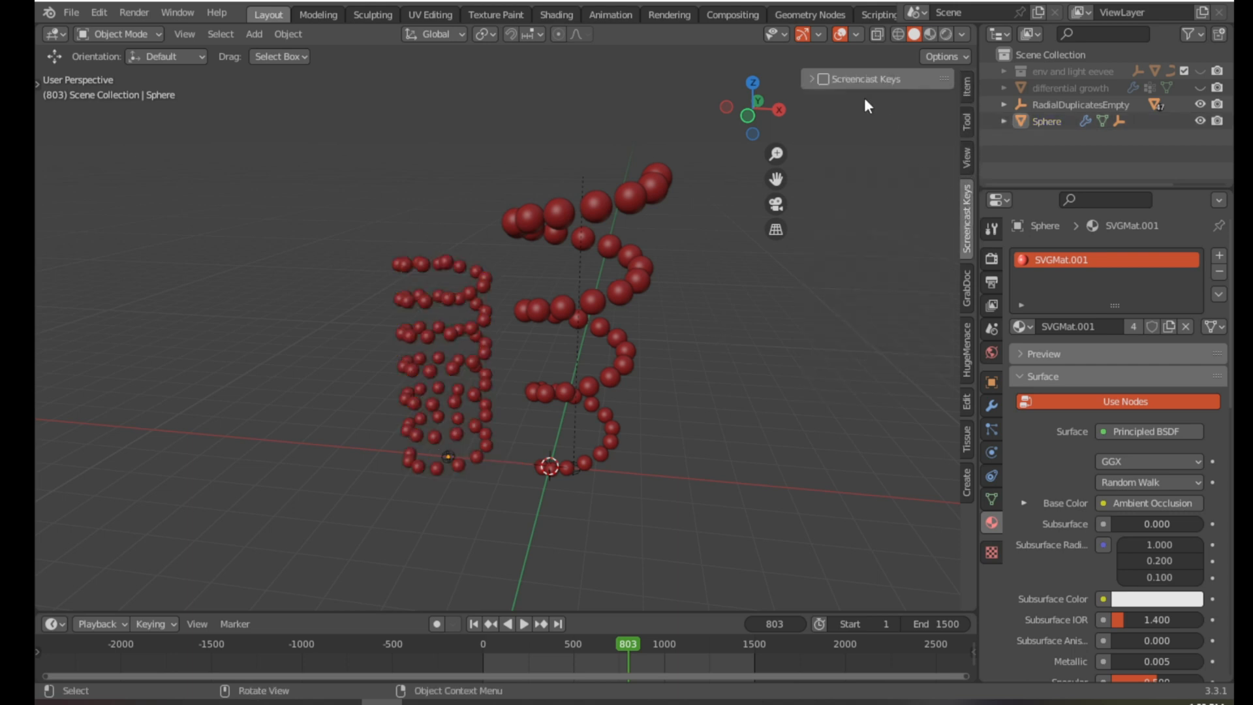
click(813, 78)
click(847, 122)
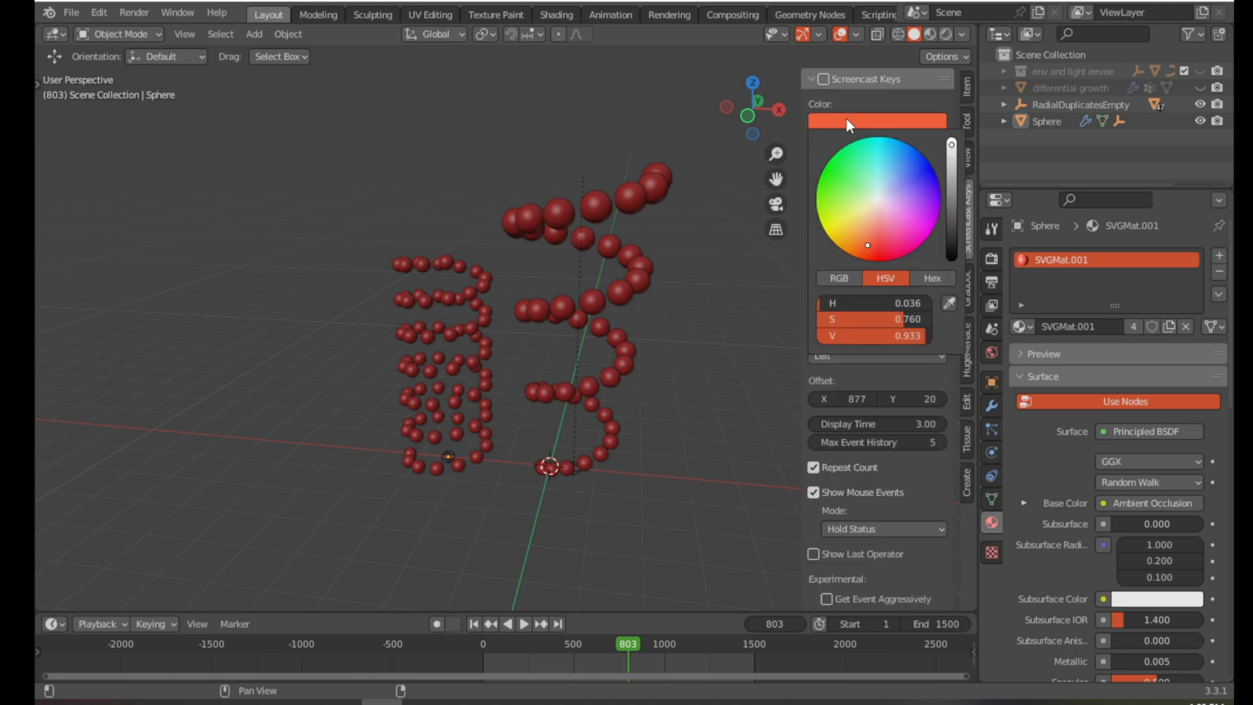
drag(869, 246, 873, 214)
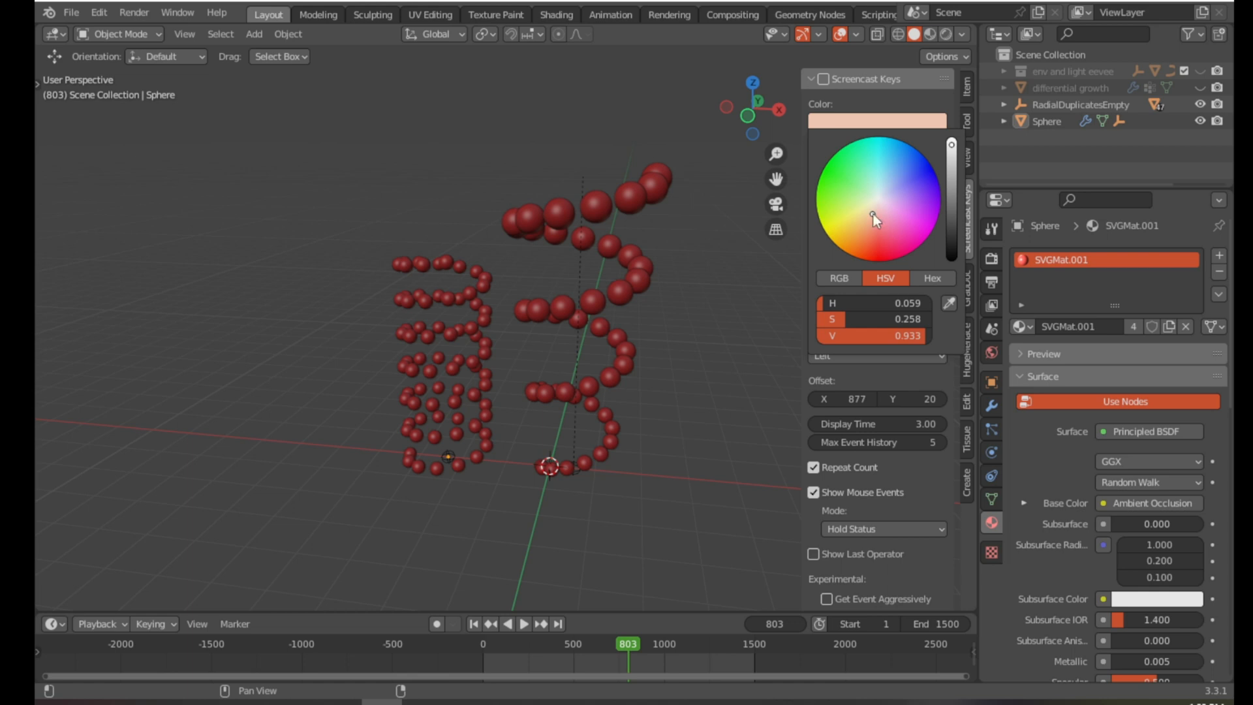
click(823, 79)
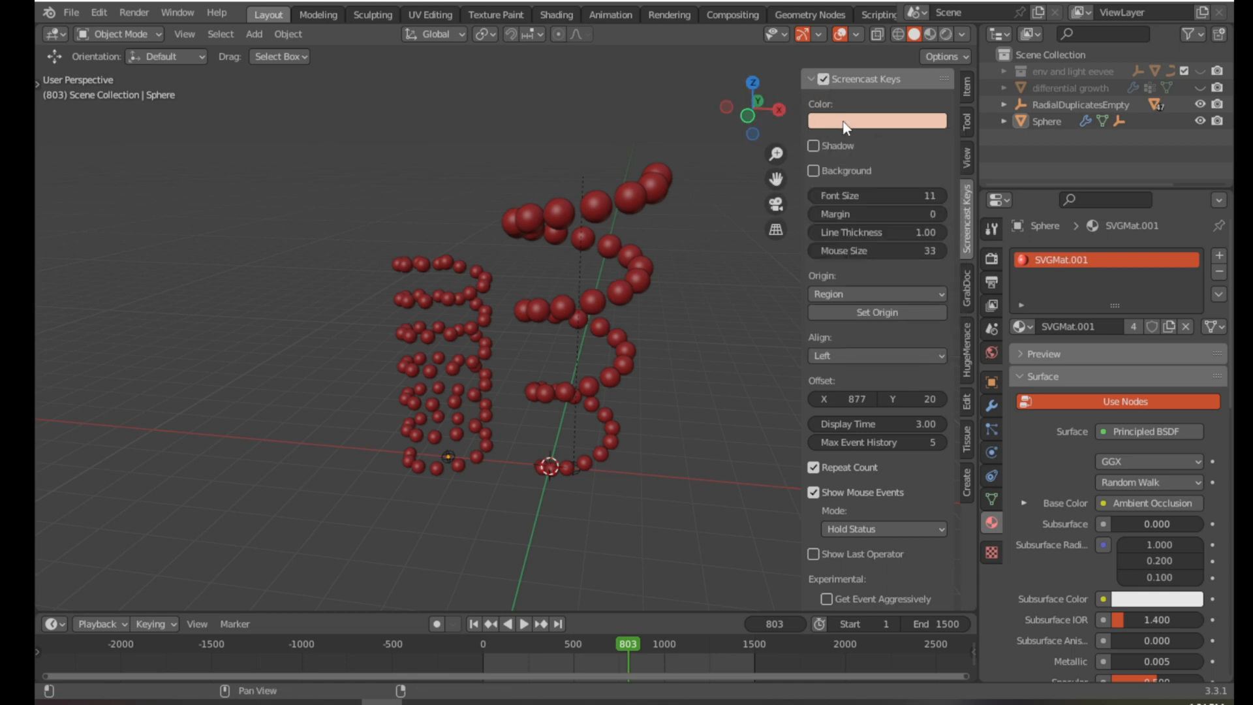
Change the Screencast Keys color to light pink with hue 0, saturation 0.360 and value 0.933.
click(868, 120)
mouse_move(872, 210)
mouse_down()
mouse_move(889, 213)
mouse_move(861, 210)
mouse_move(878, 221)
mouse_up()
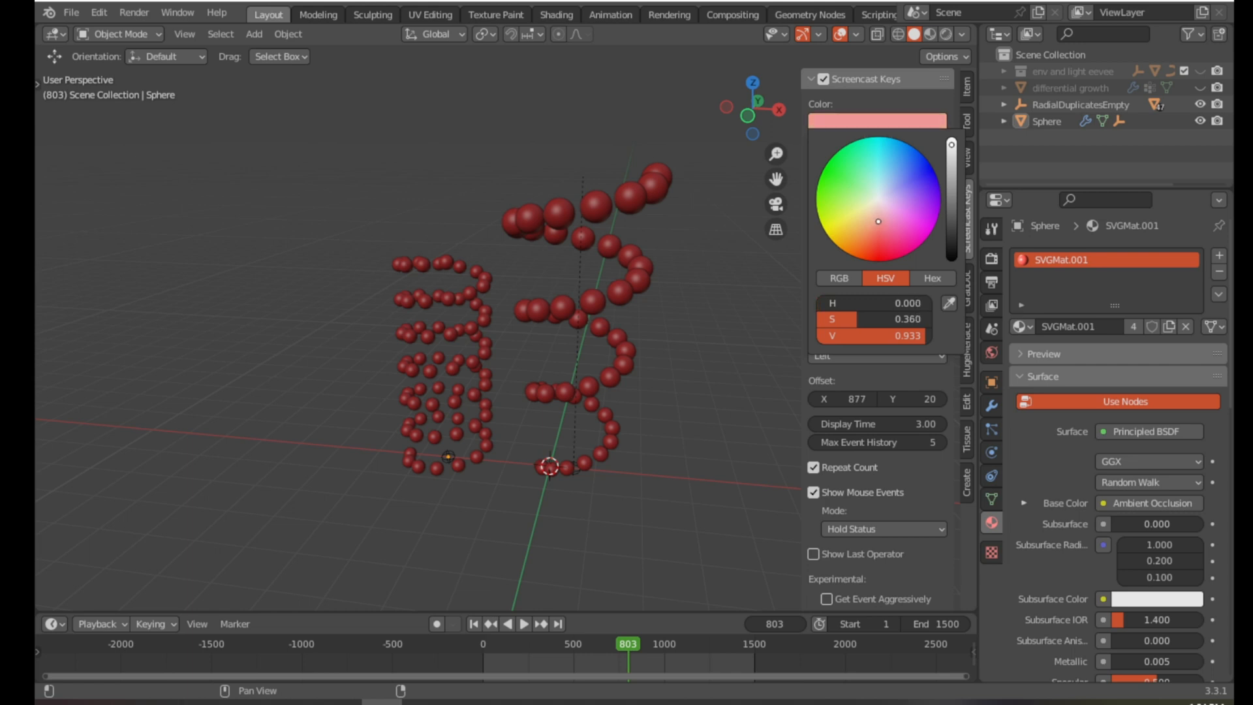
key(n)
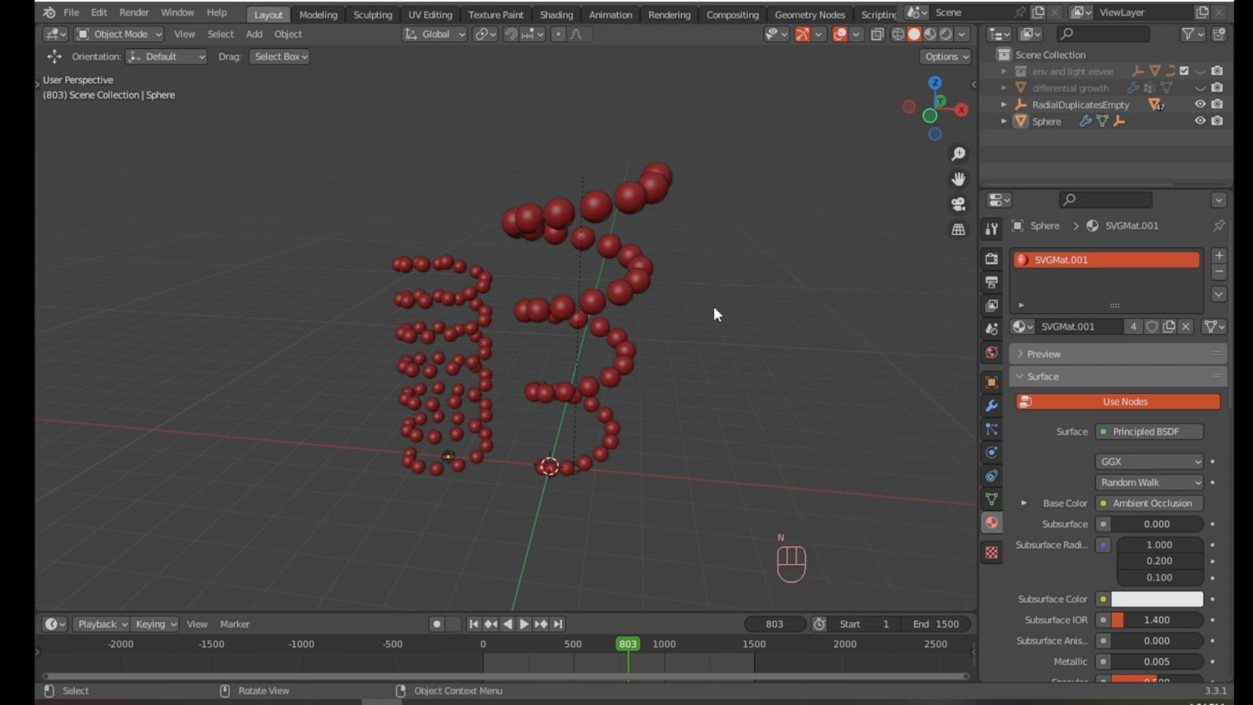
Delete both sphere spirals together with the radial duplicates empty.
click(586, 207)
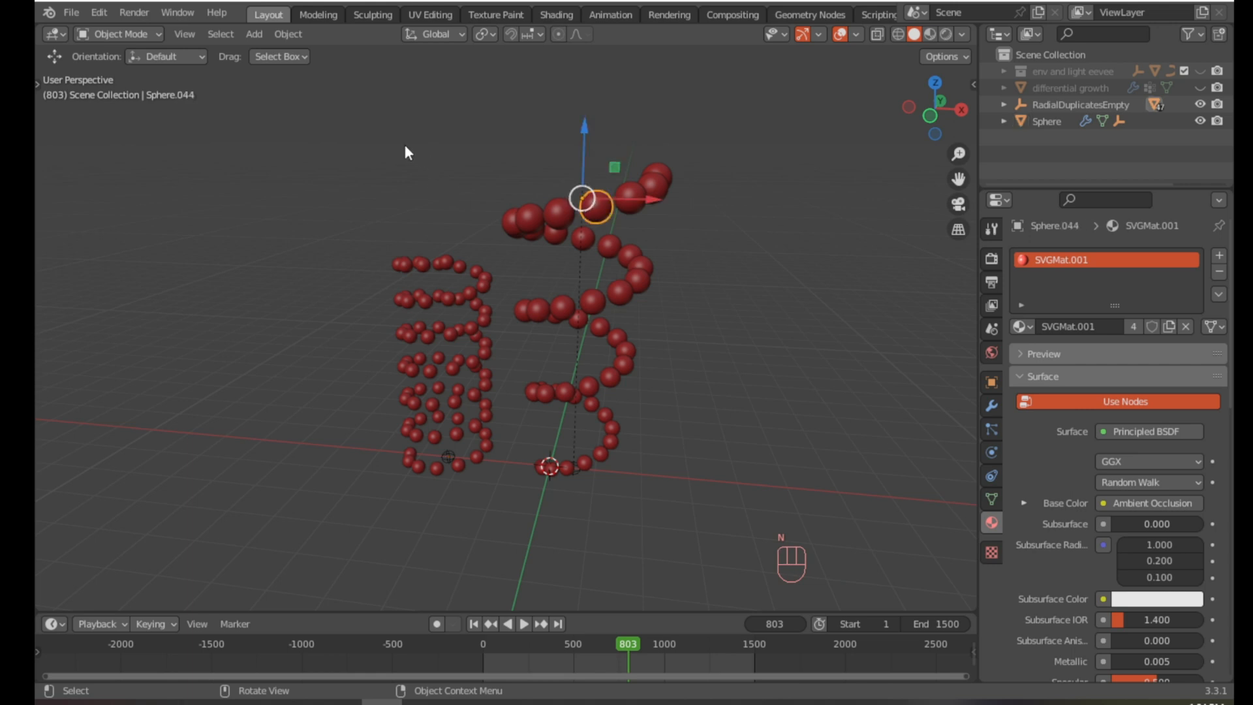
drag(404, 144, 647, 476)
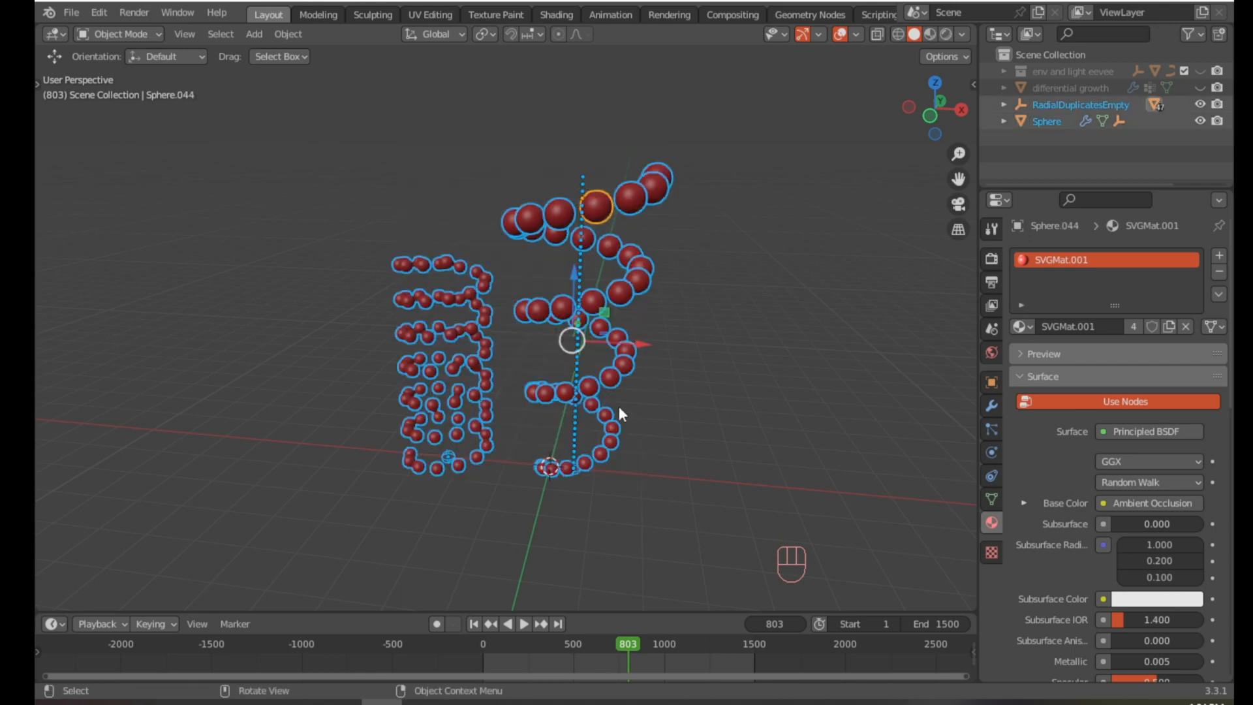
key(x)
click(548, 338)
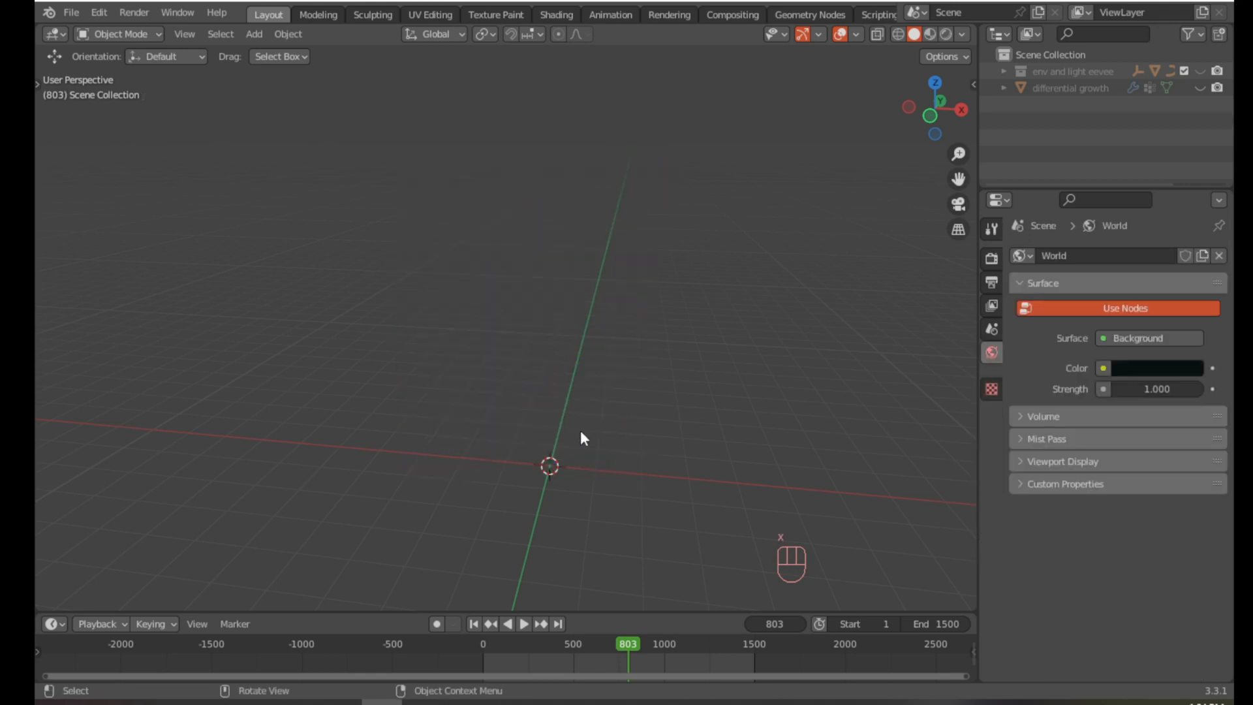
Snap the 3D cursor to the world origin.
shift+middle_drag(581, 438, 547, 389)
key(shift+a)
key(Escape)
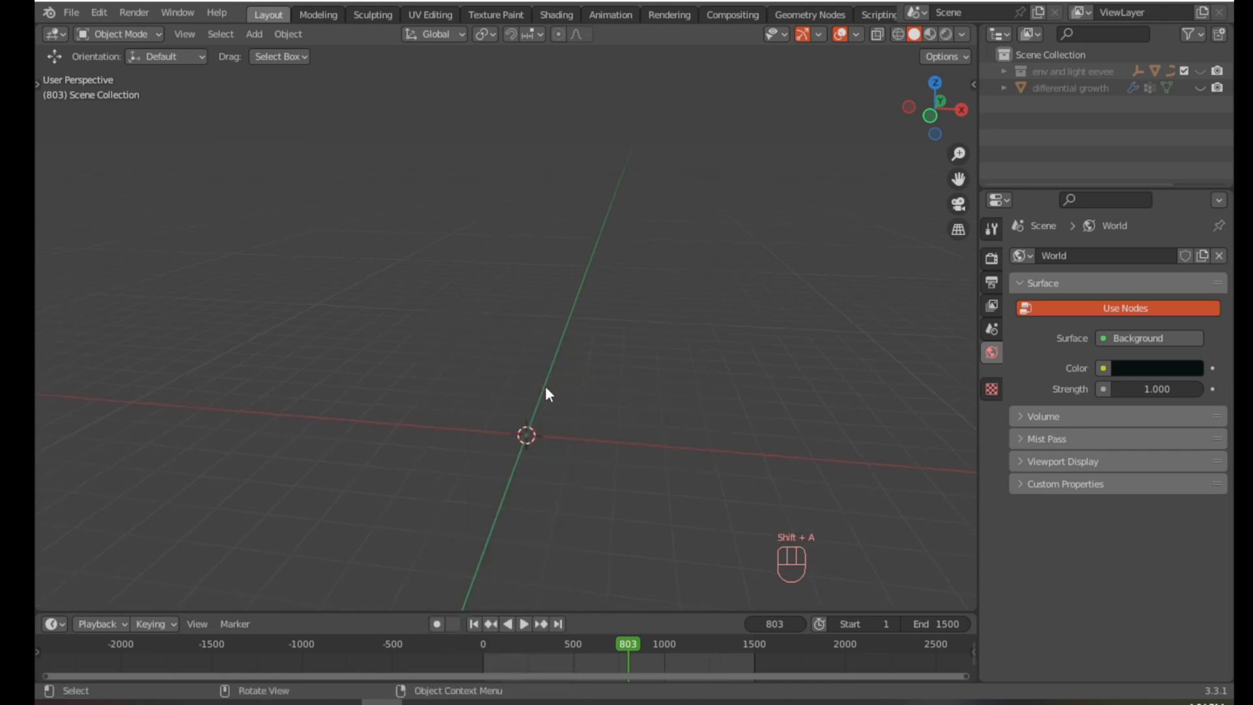
key(shift+s)
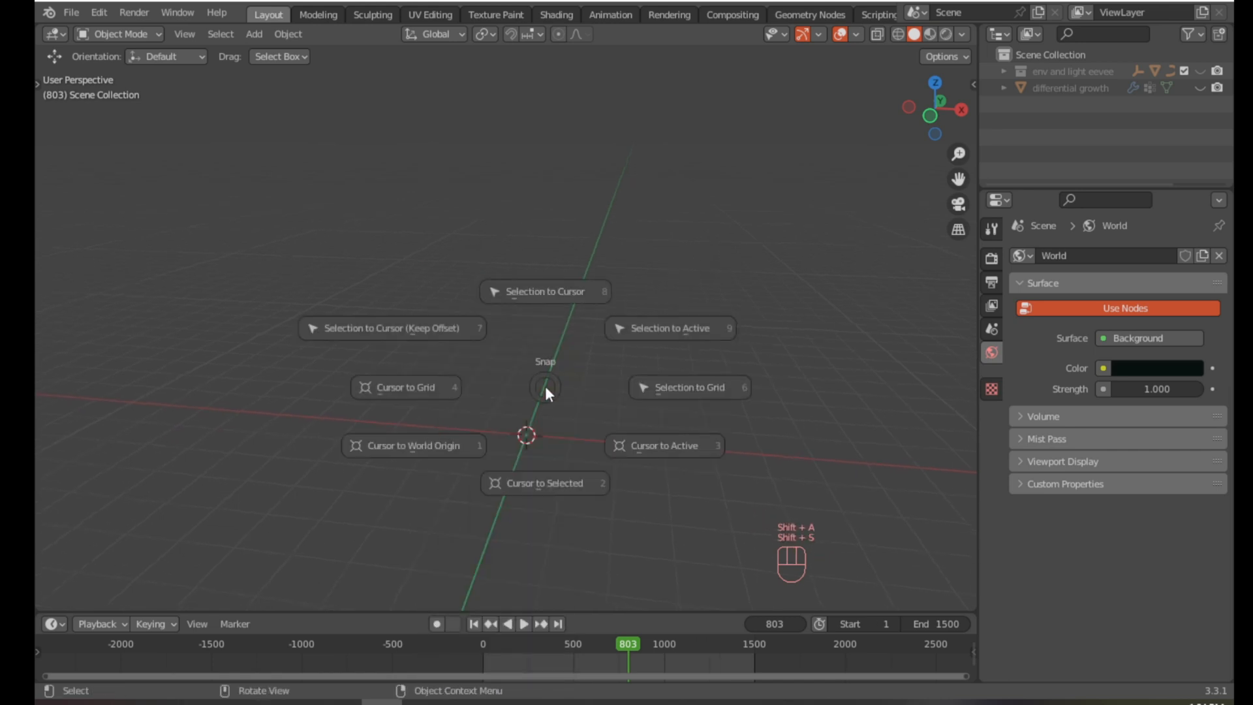
click(436, 445)
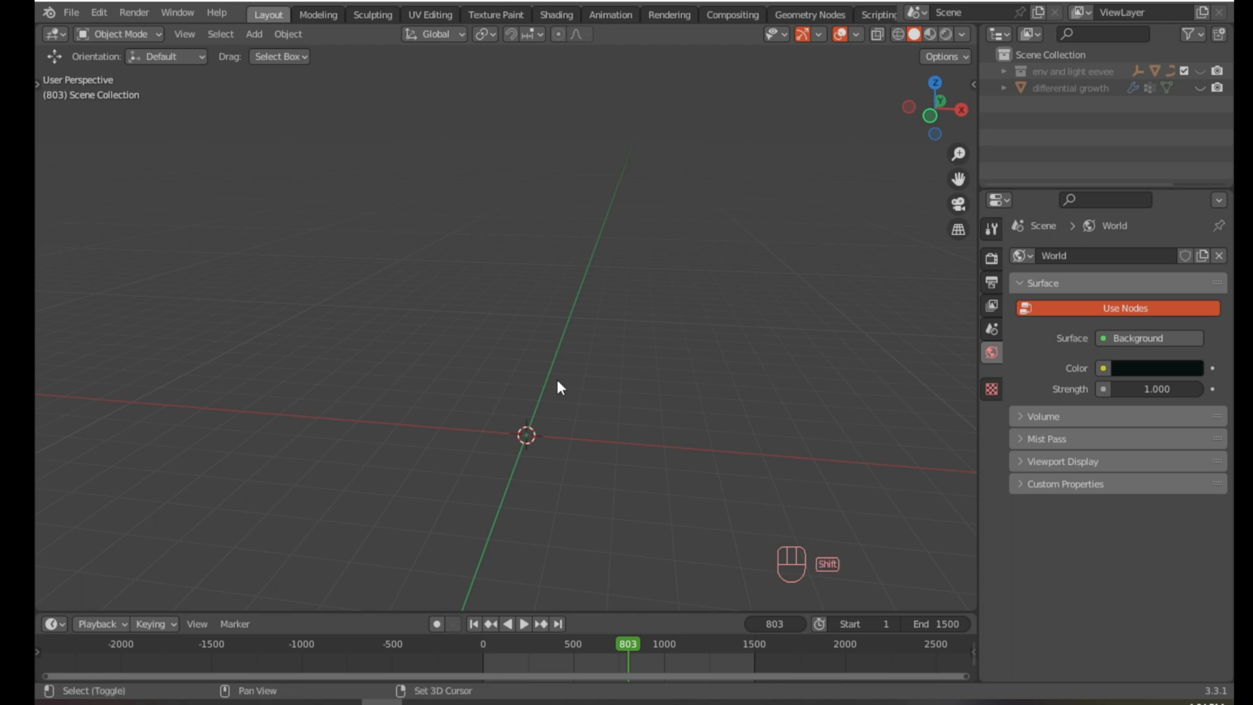
Add a UV sphere mesh at the world origin.
key(shift+a)
mouse_move(475, 341)
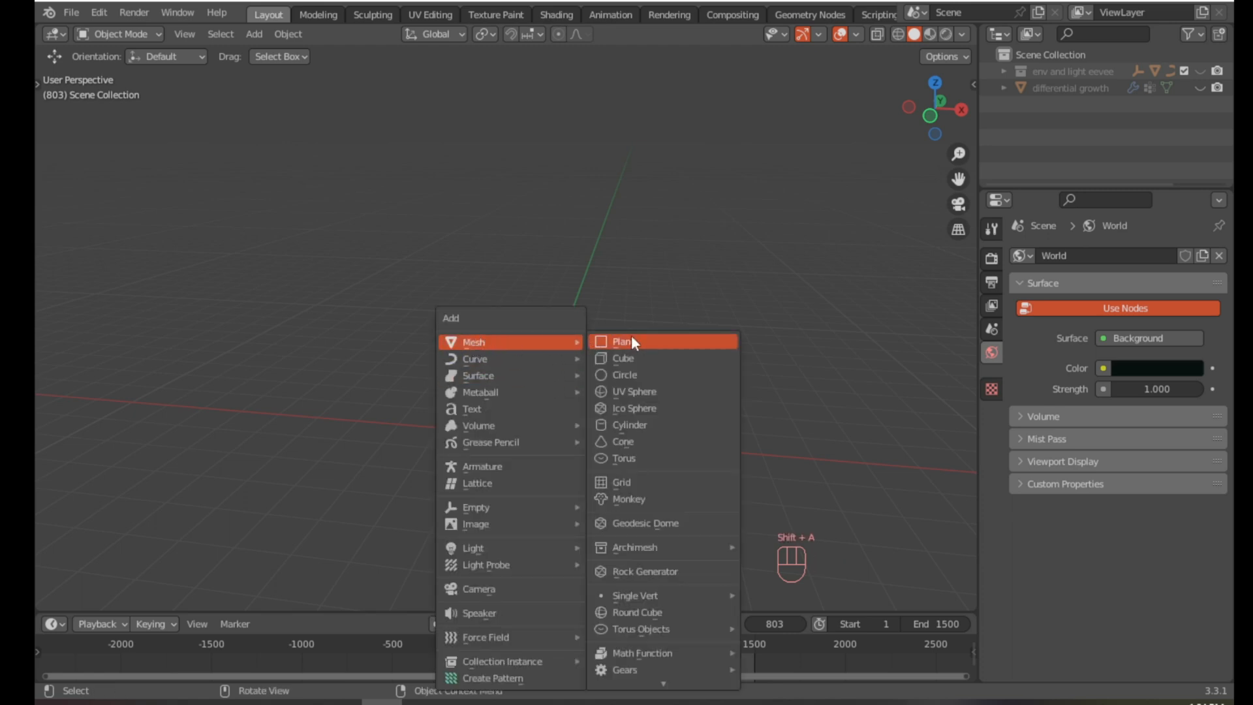
click(636, 390)
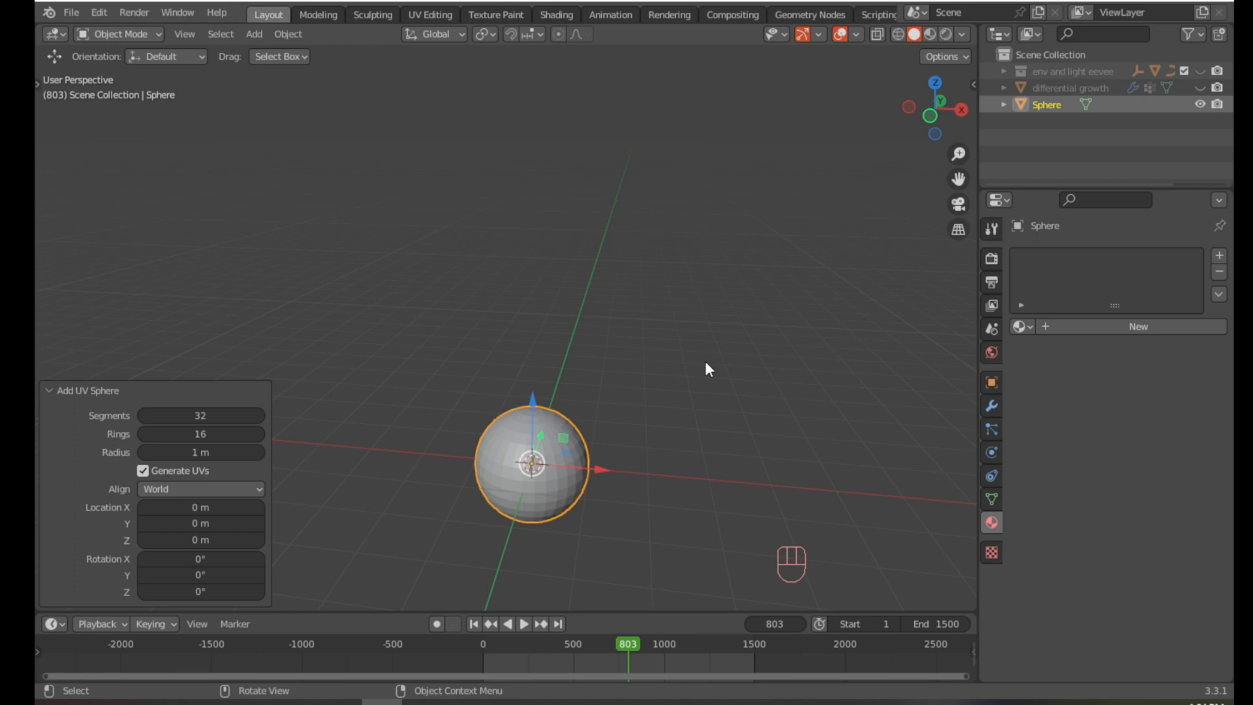
Set the sphere's X, Y and Z scale to 0.1 in its transform properties.
key(n)
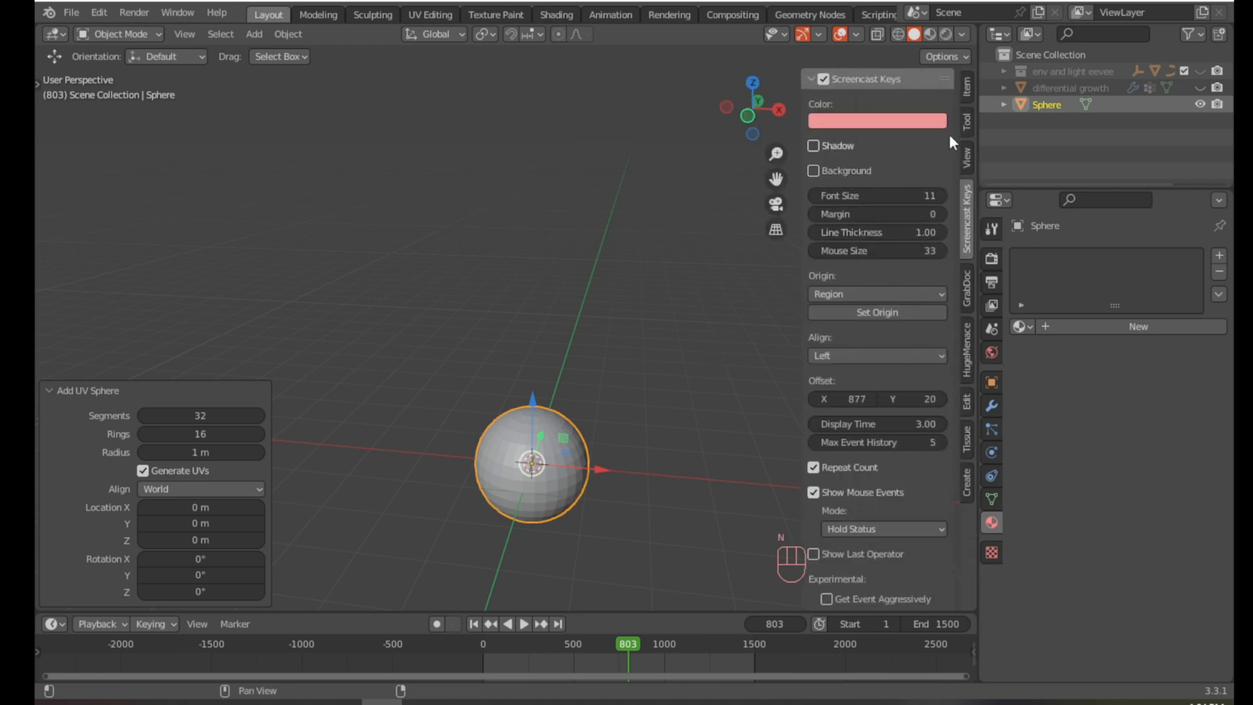
click(970, 121)
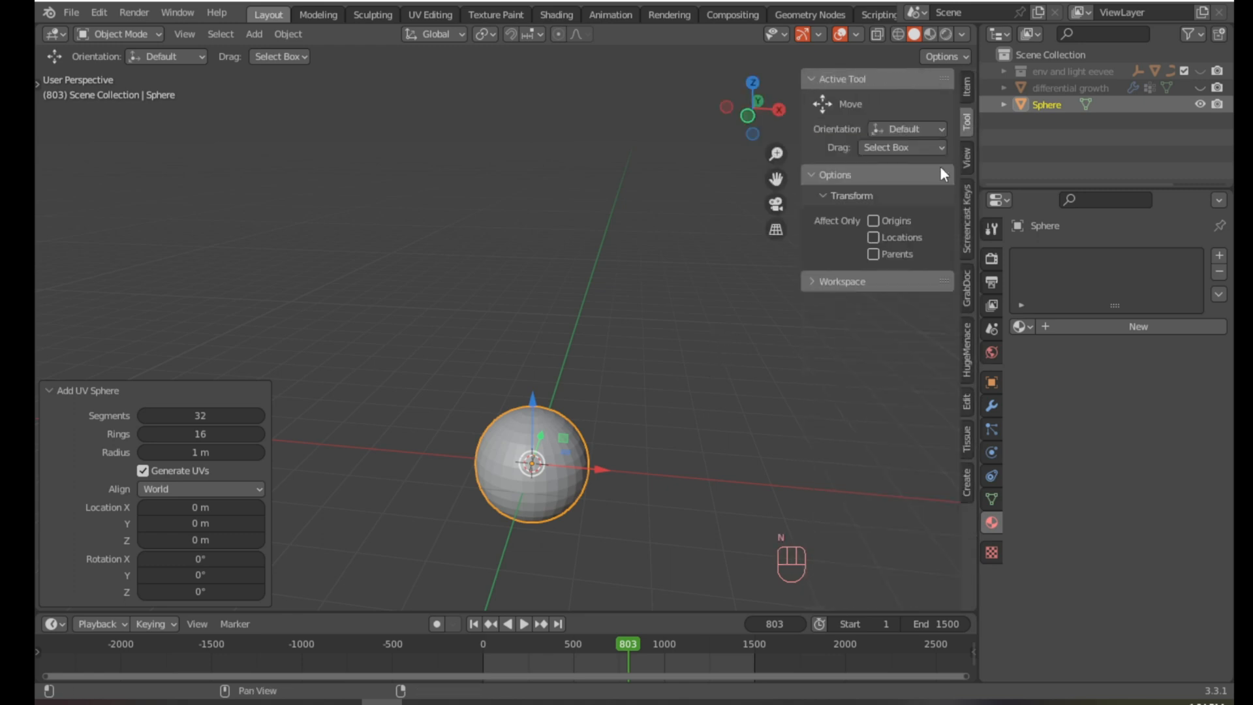
click(971, 83)
click(816, 79)
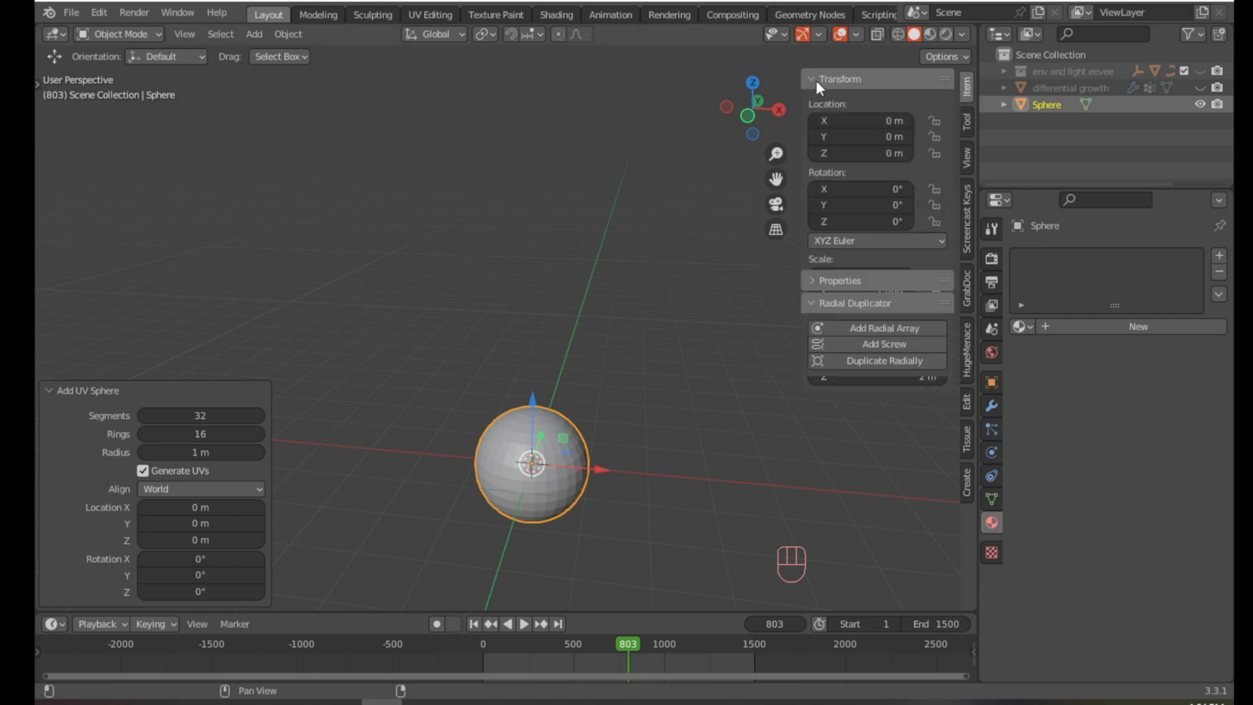
click(848, 275)
text(1.0)
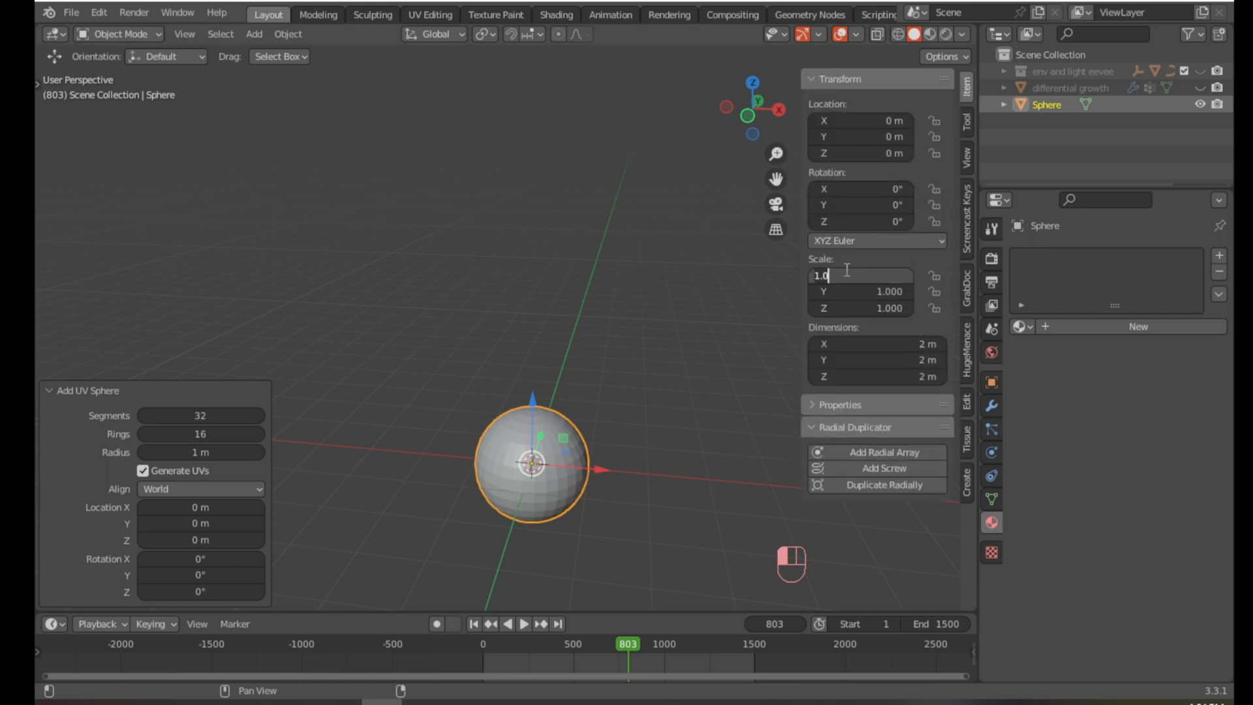
text(.1)
key(Tab)
text(.1)
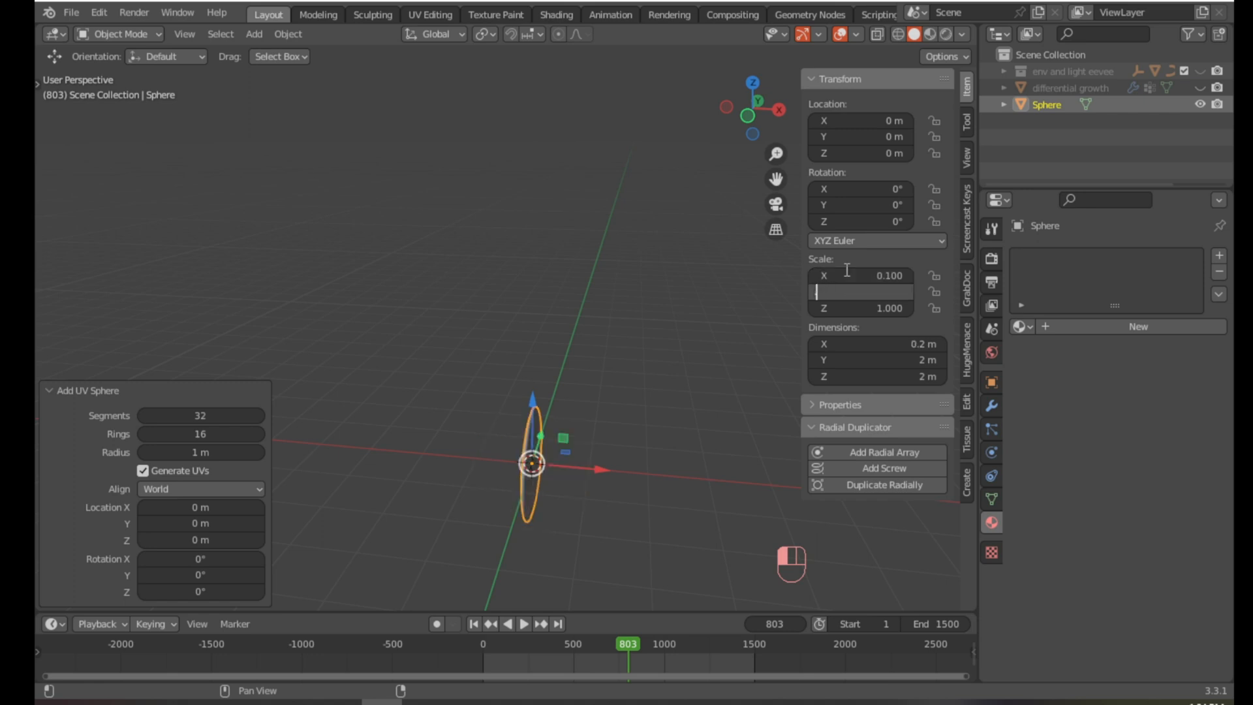
key(Tab)
text(.1)
key(Return)
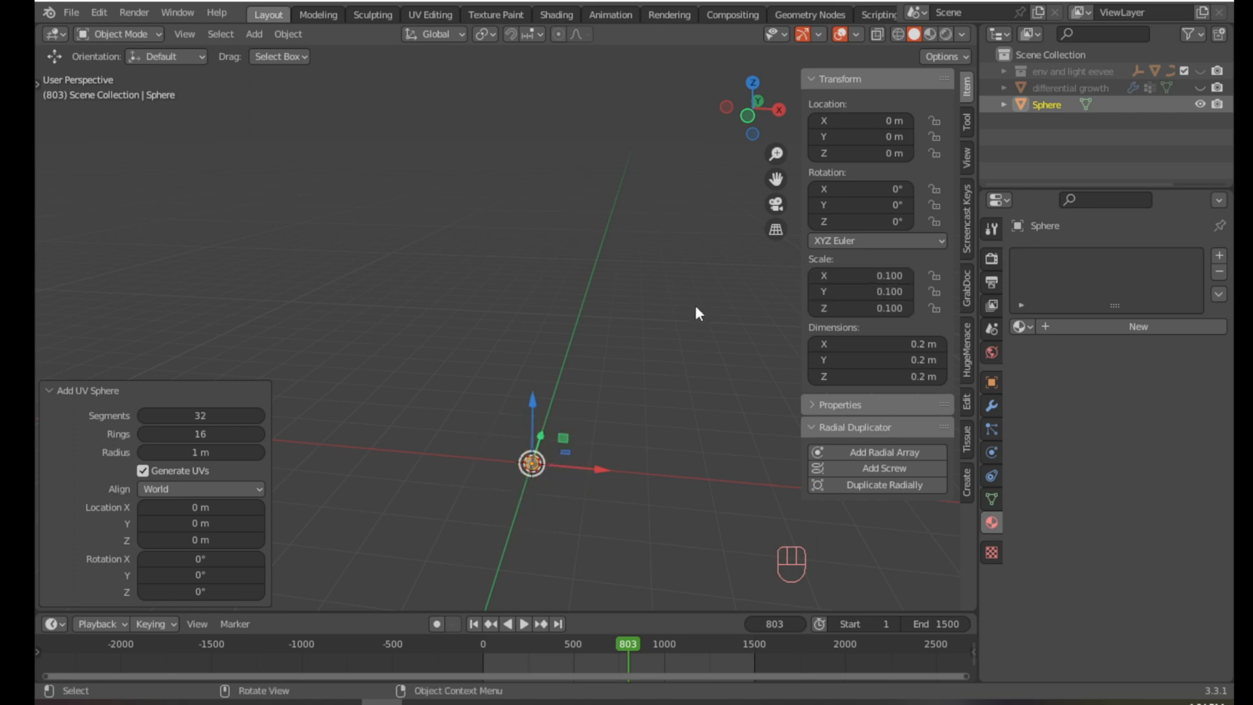
Set the sphere's X, Y and Z scale to 0.5.
scroll(554, 483, up, 1)
shift+middle_drag(569, 474, 533, 433)
scroll(516, 437, up, 1)
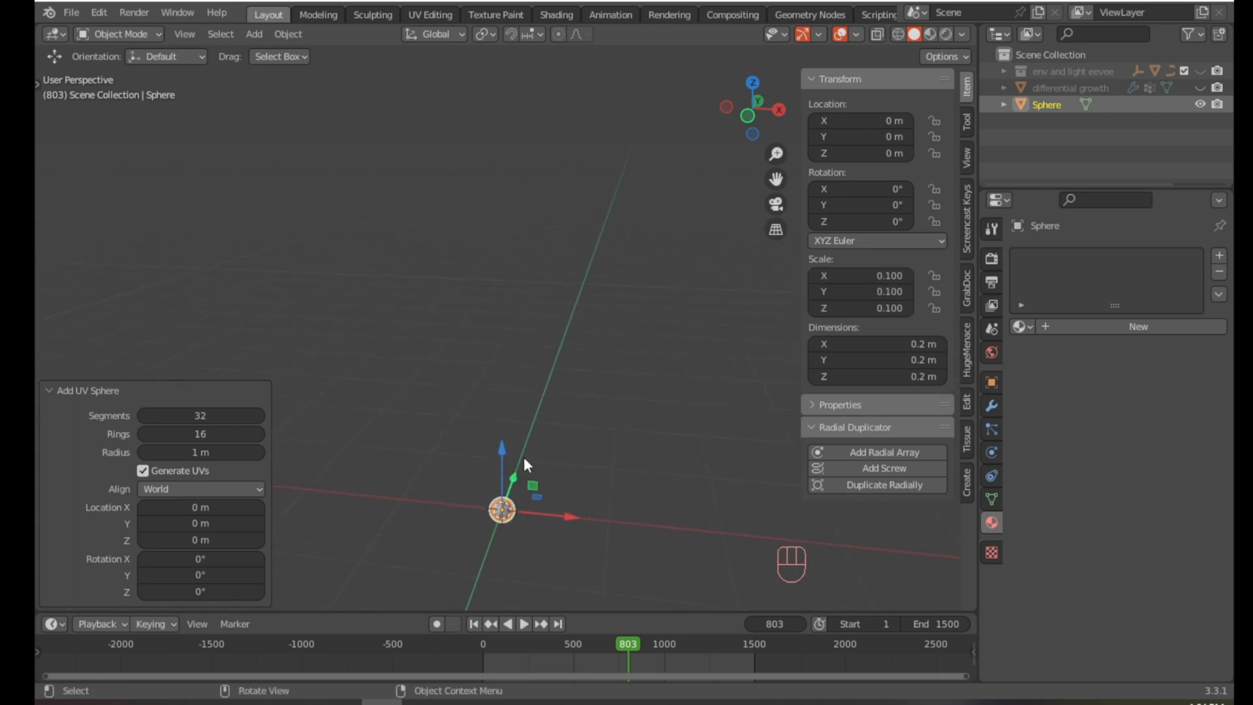
click(881, 287)
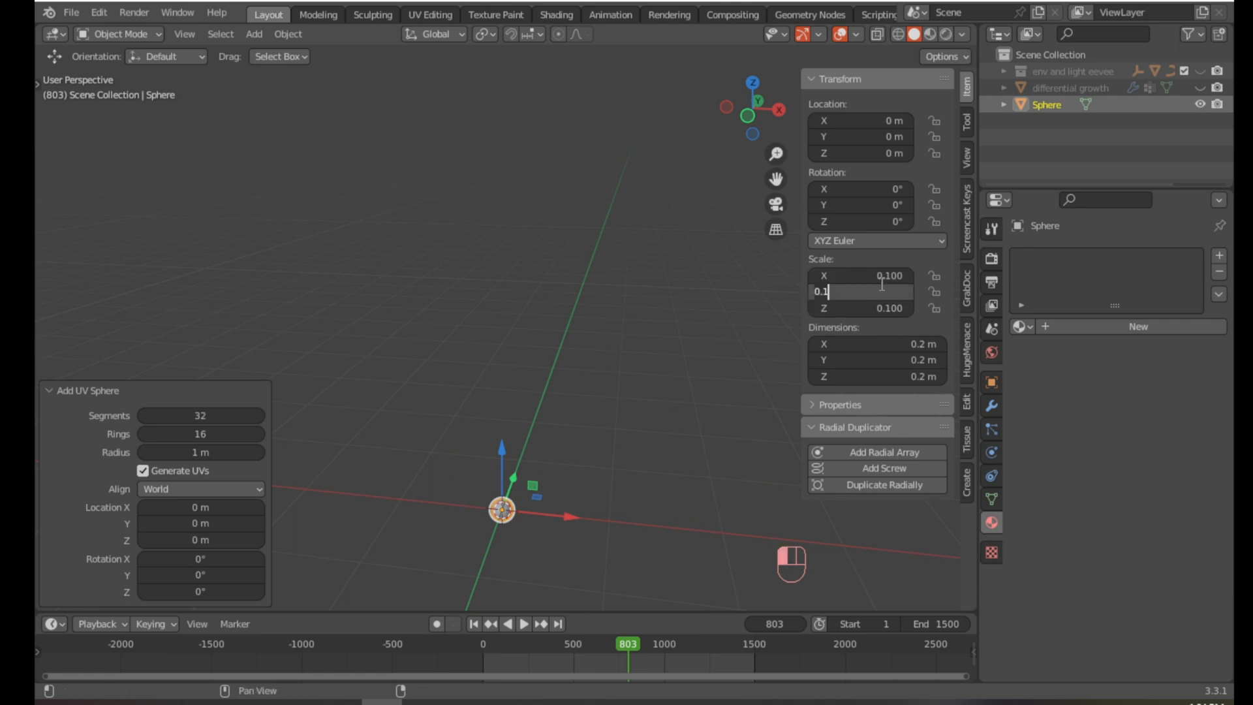
key(shift+Tab)
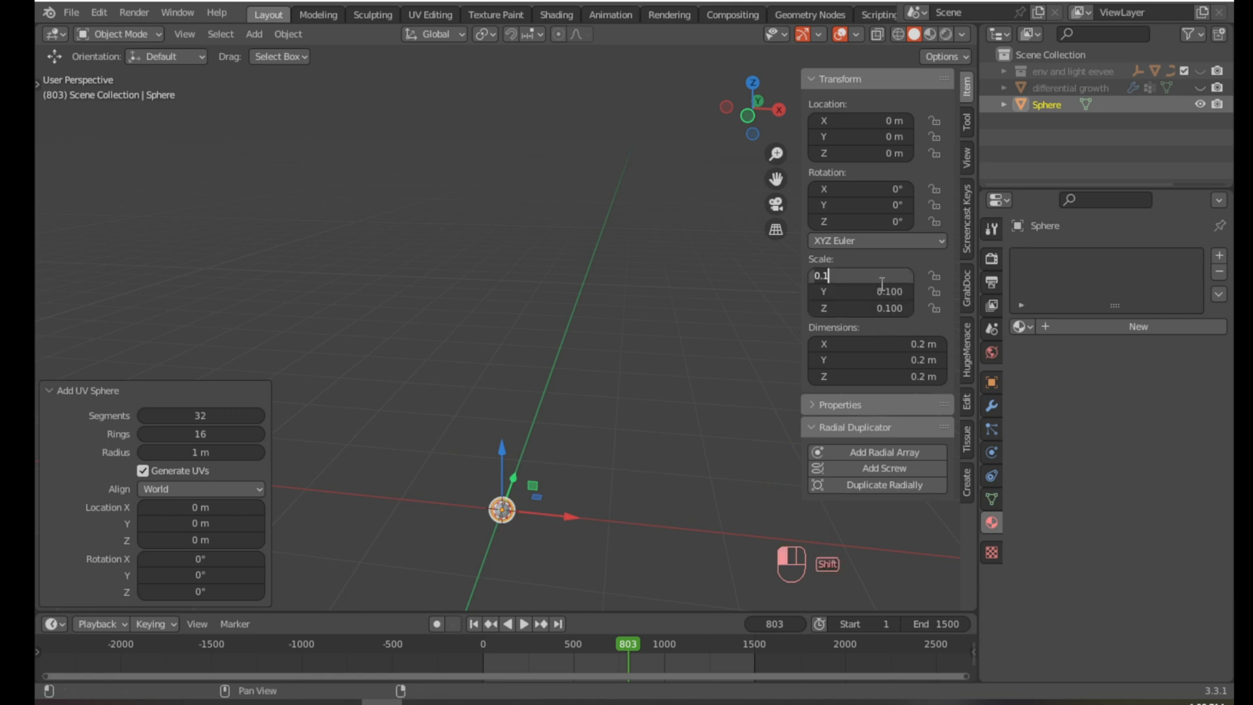
text(0.5)
key(Tab)
text(0.5)
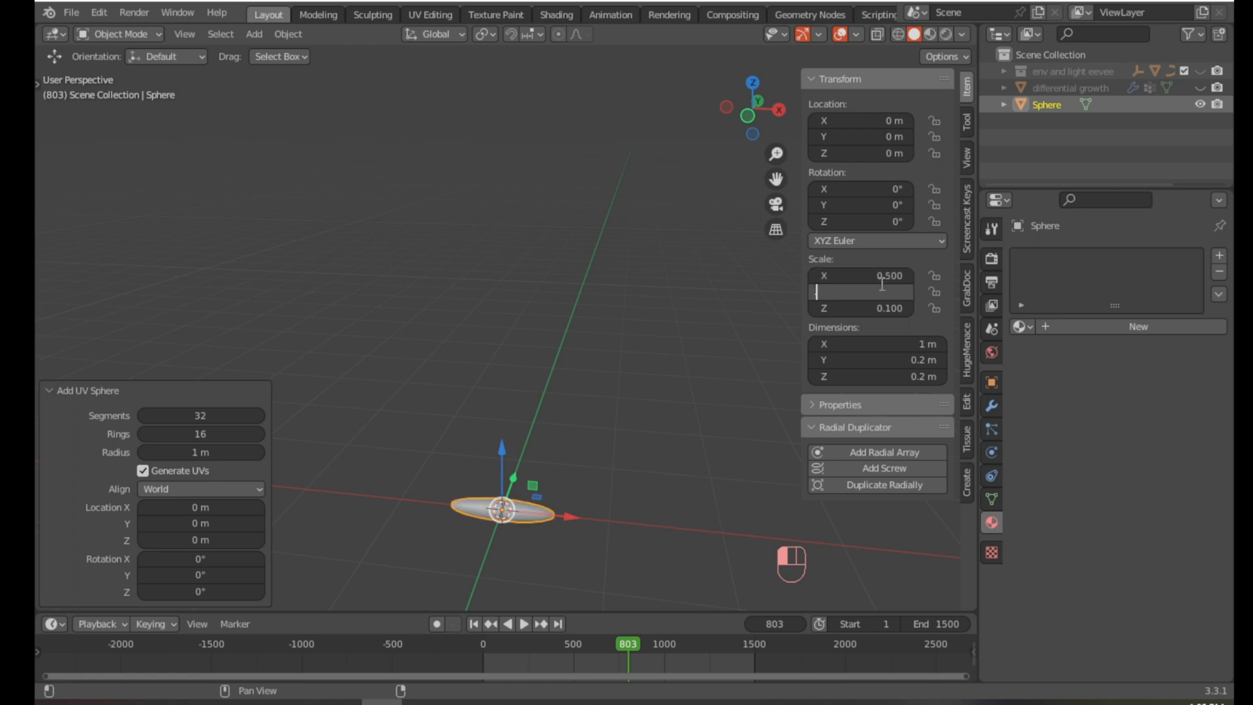
key(Tab)
text(0.5)
key(Return)
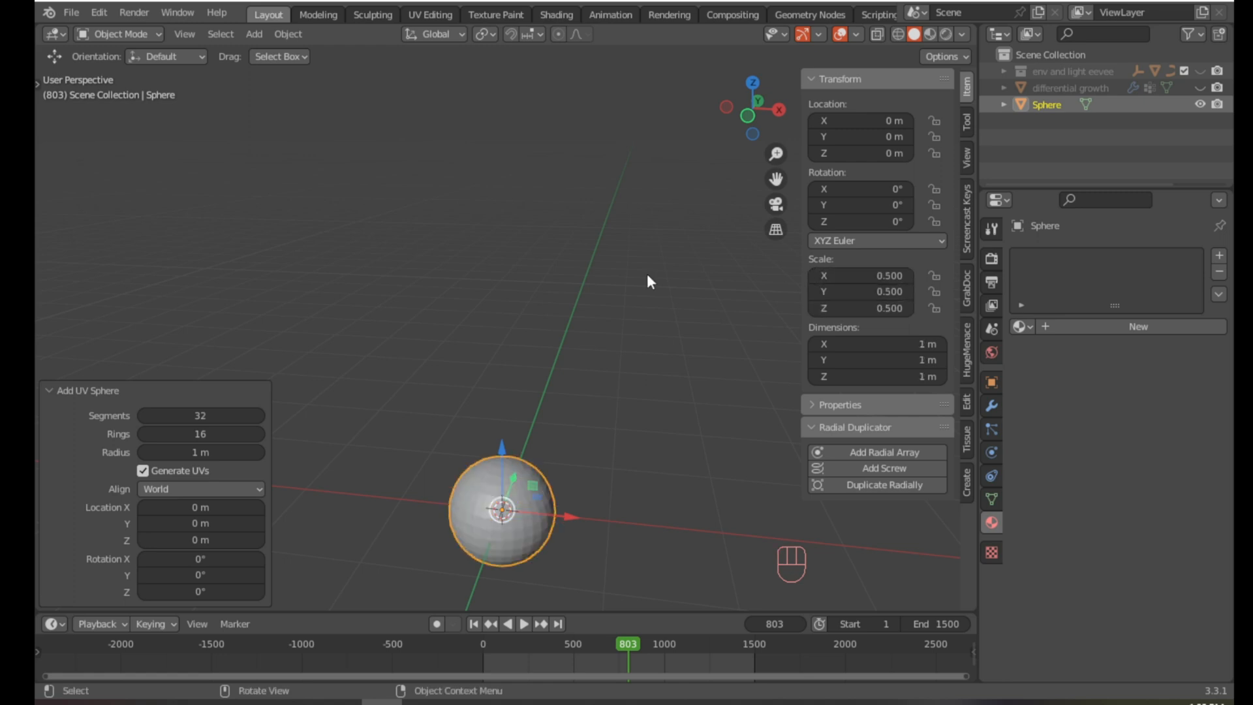
Hide the viewport sidebar, apply Shade Smooth to the sphere and save the file.
key(n)
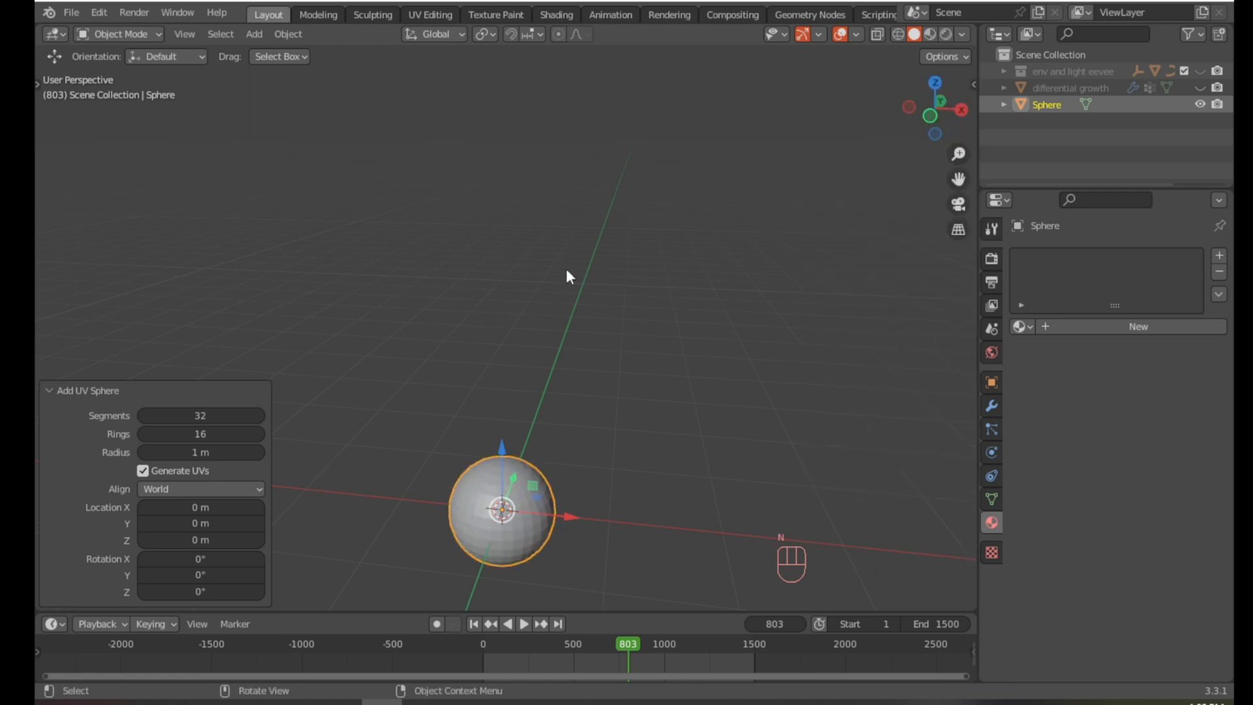
key(F3)
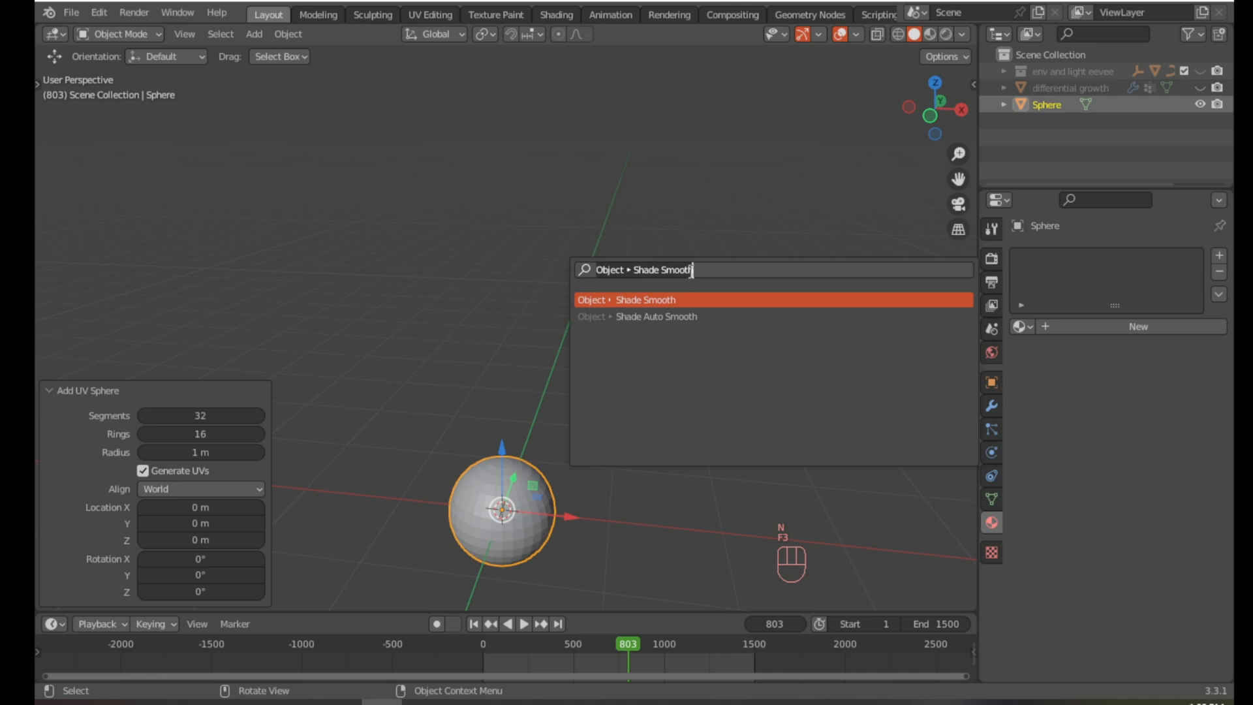
click(661, 299)
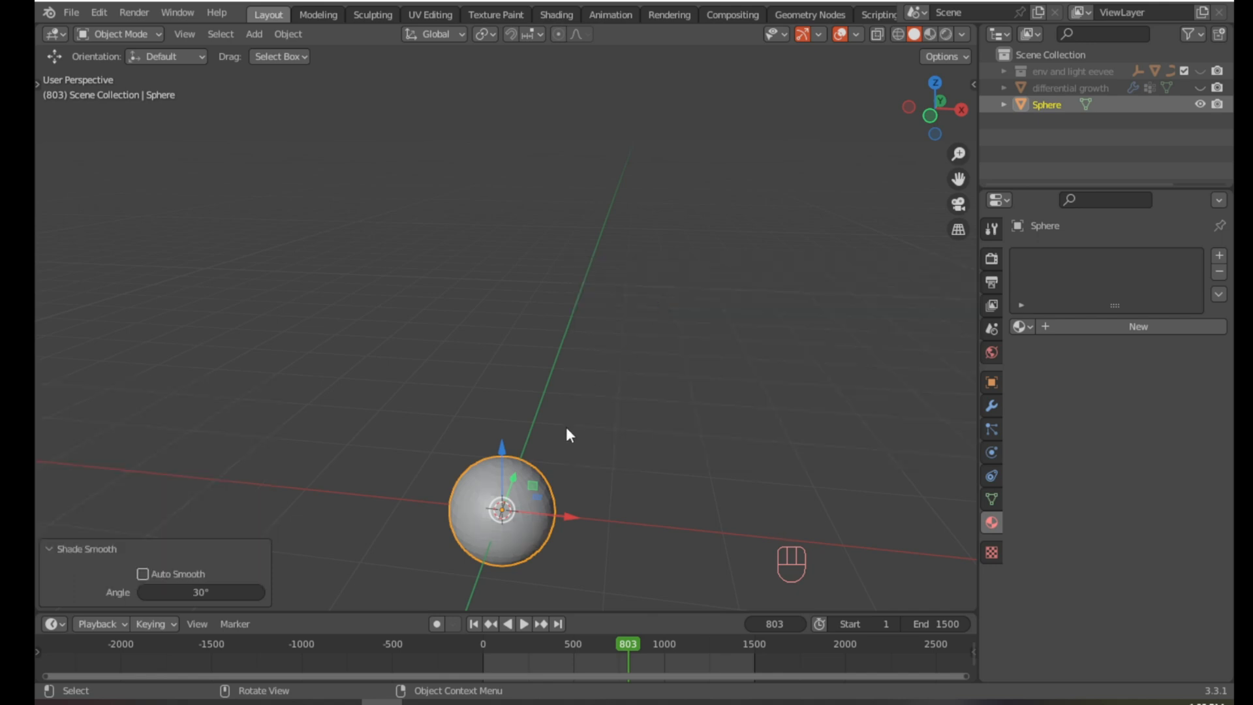
key(ctrl+s)
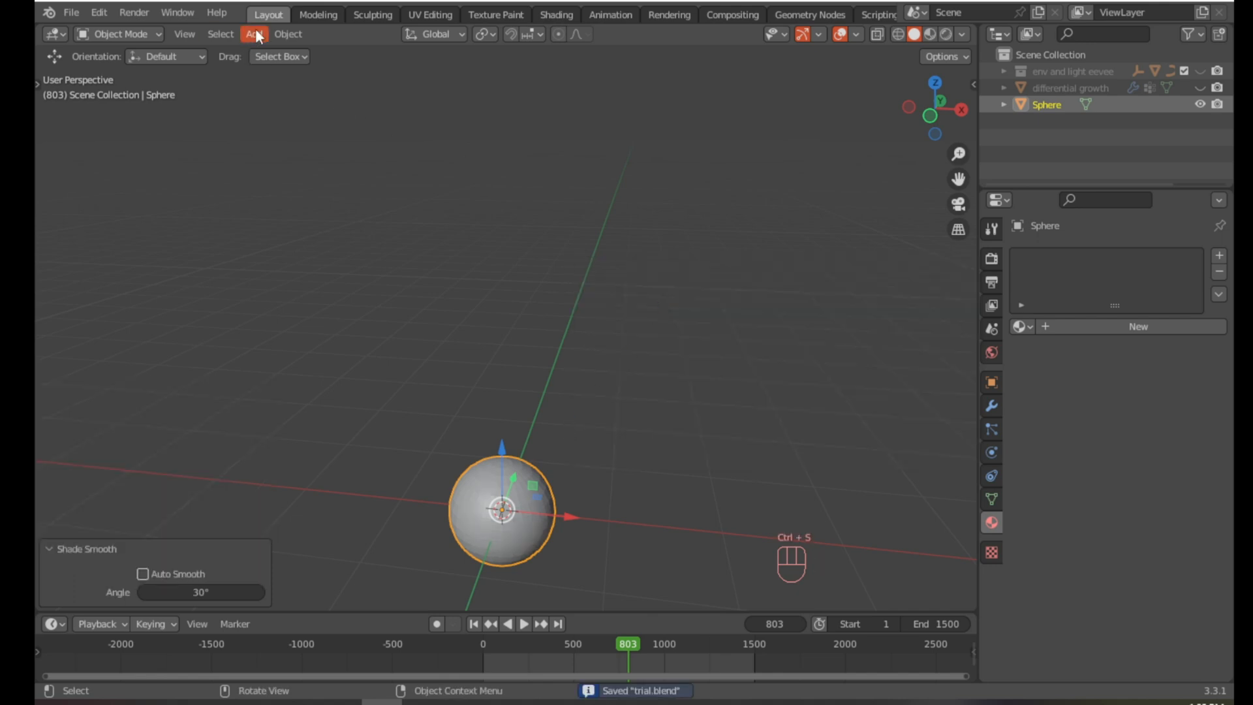
click(291, 34)
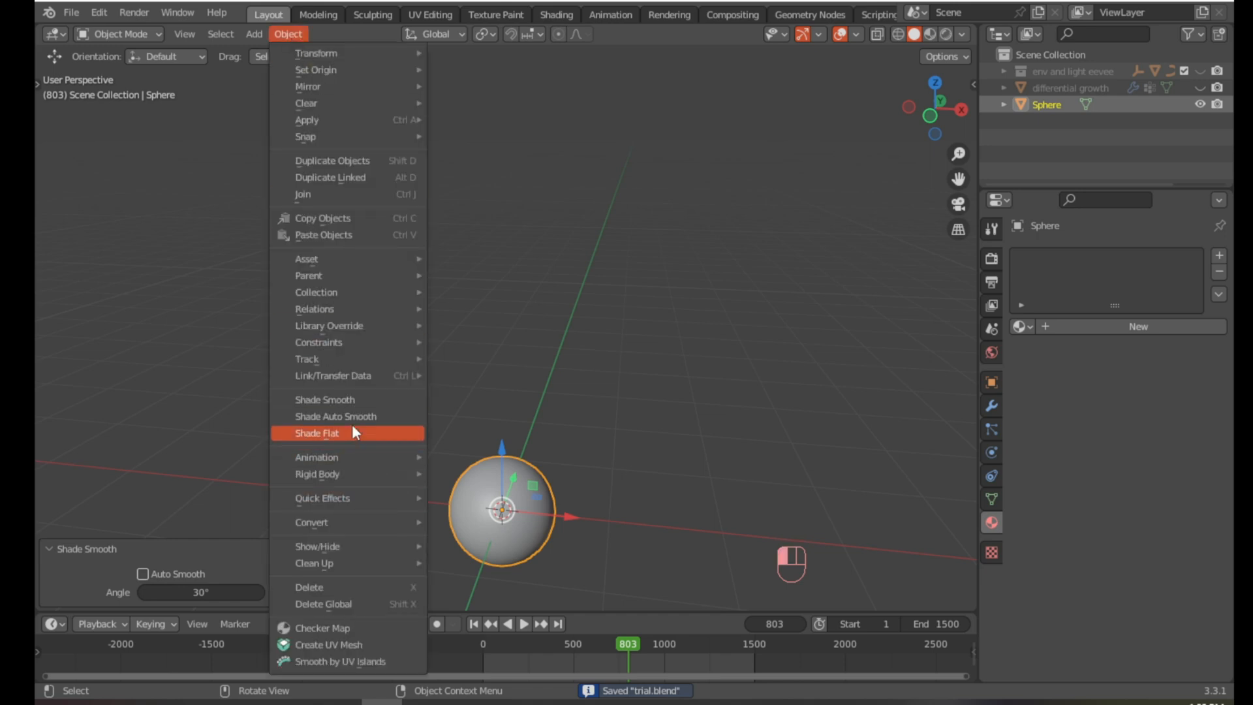
click(392, 408)
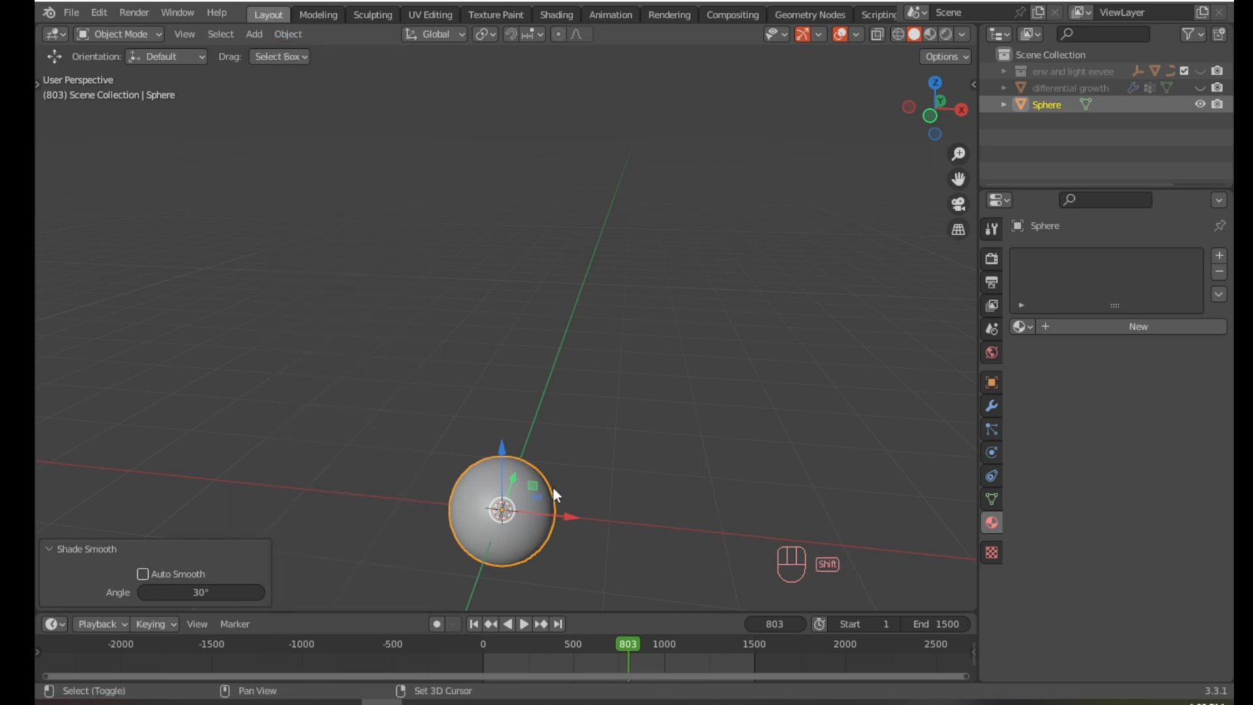
shift+middle_drag(553, 492, 520, 289)
scroll(494, 336, up, 1)
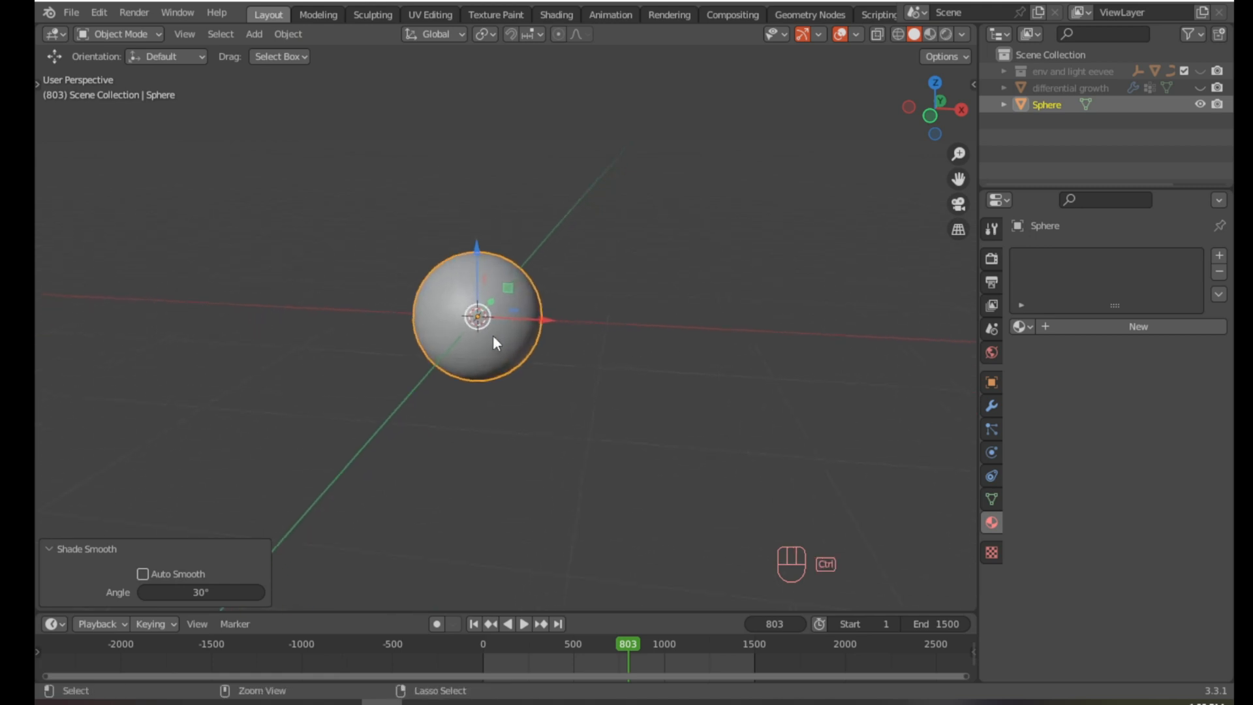
key(ctrl+s)
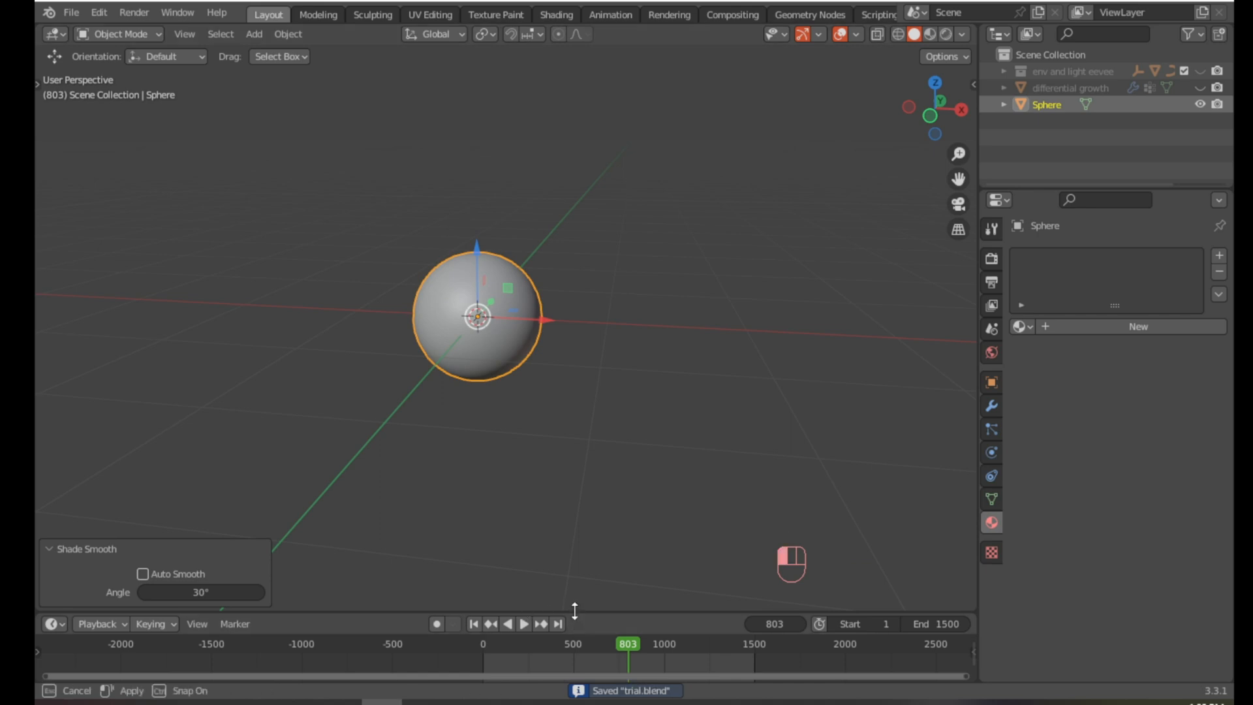
Turn the enlarged timeline area into a Text Editor and add the line "install addon from .zip file" below "easy how to do that".
drag(573, 612, 424, 537)
key(shift+F11)
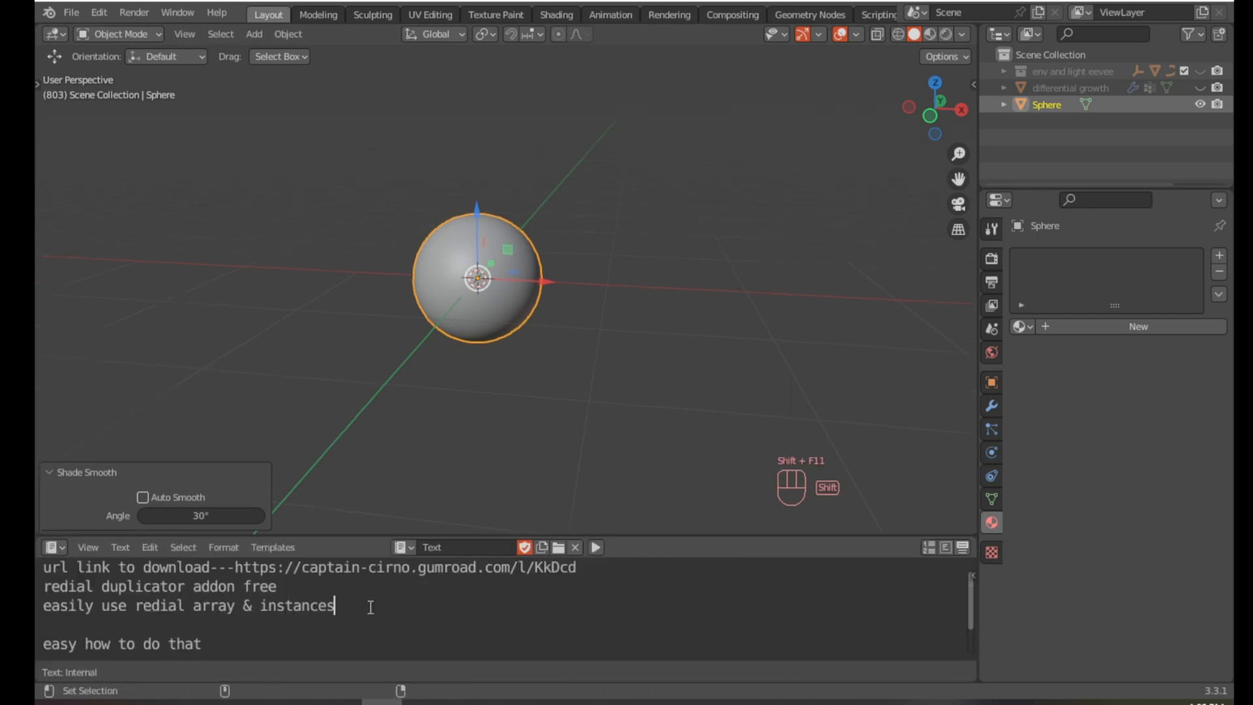
click(205, 642)
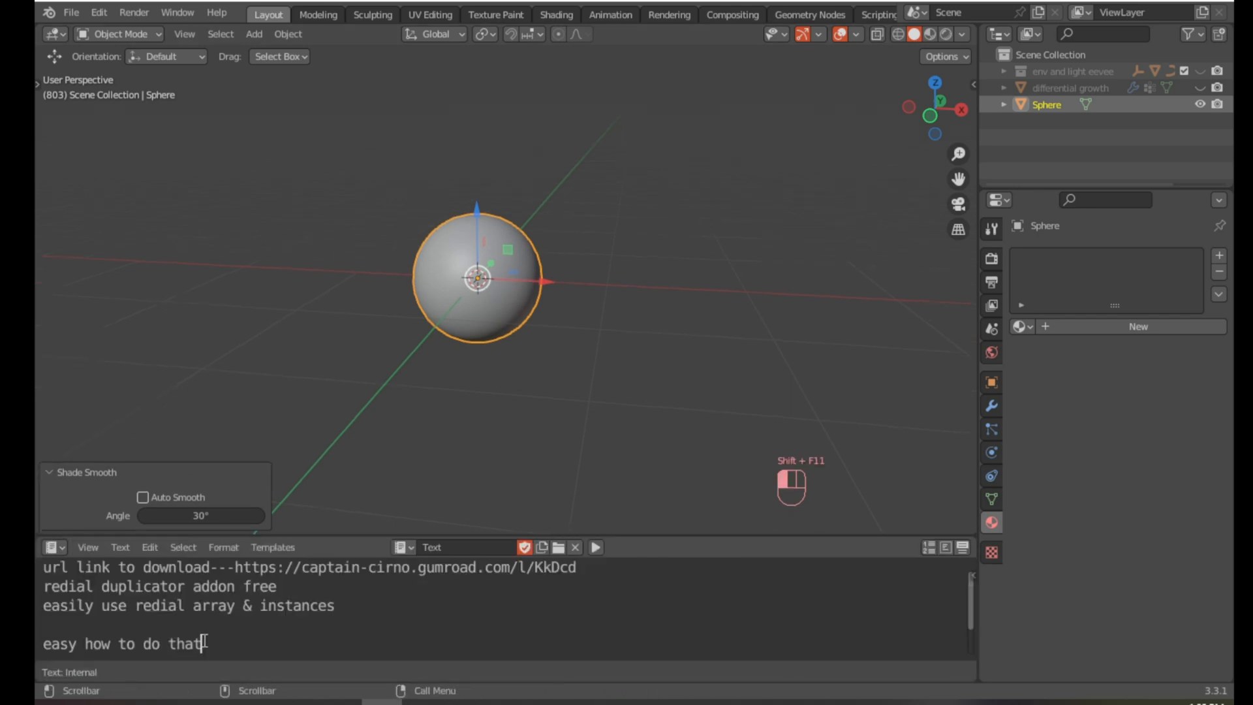
key(Return)
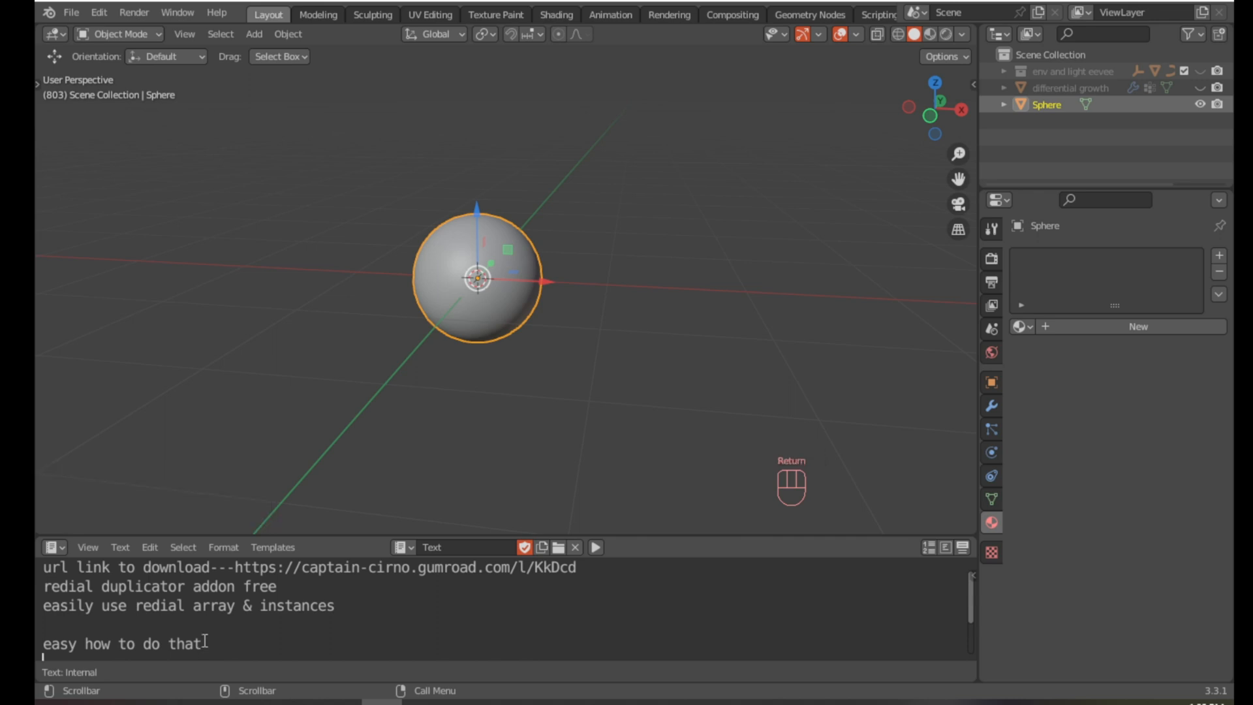
scroll(272, 623, down, 1)
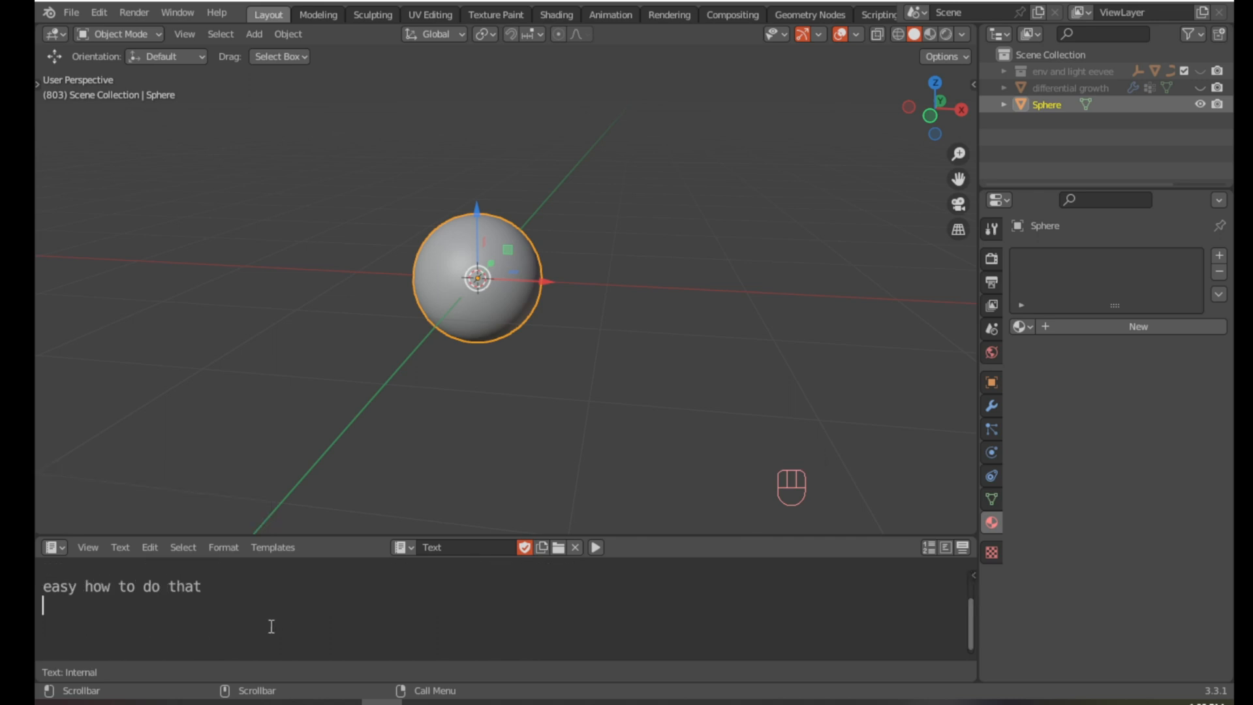
text(install ad)
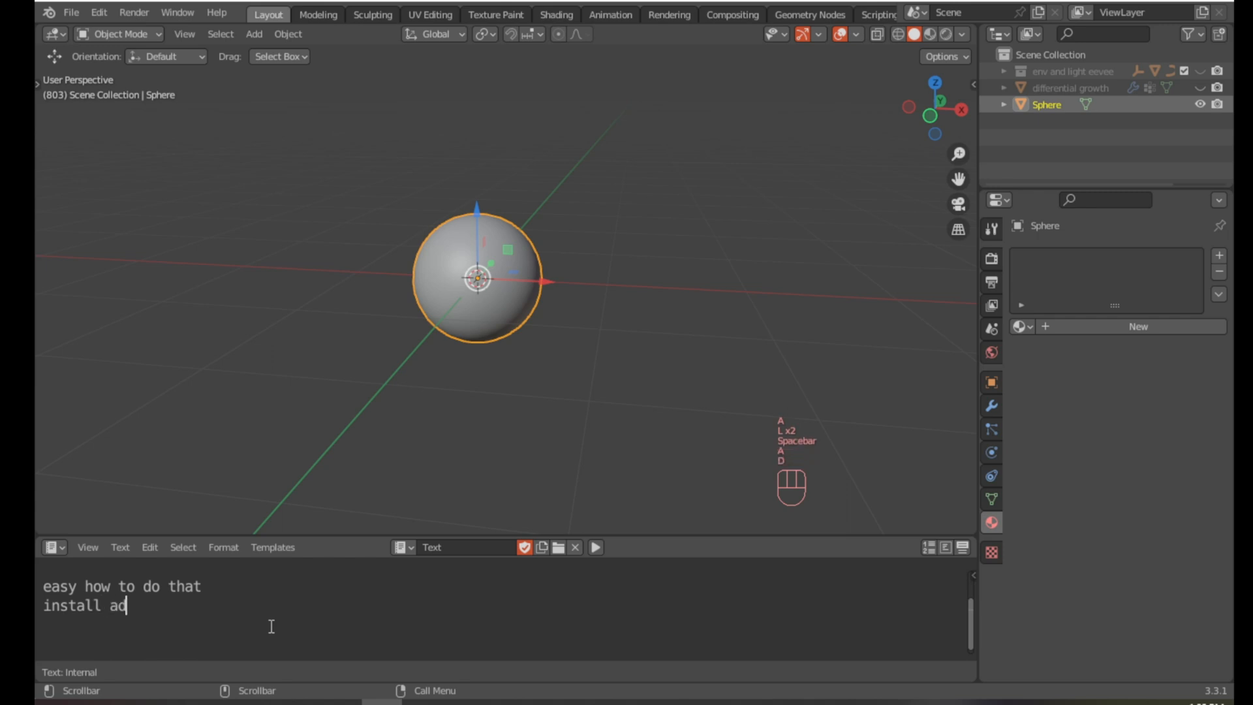
text(don from .zip file)
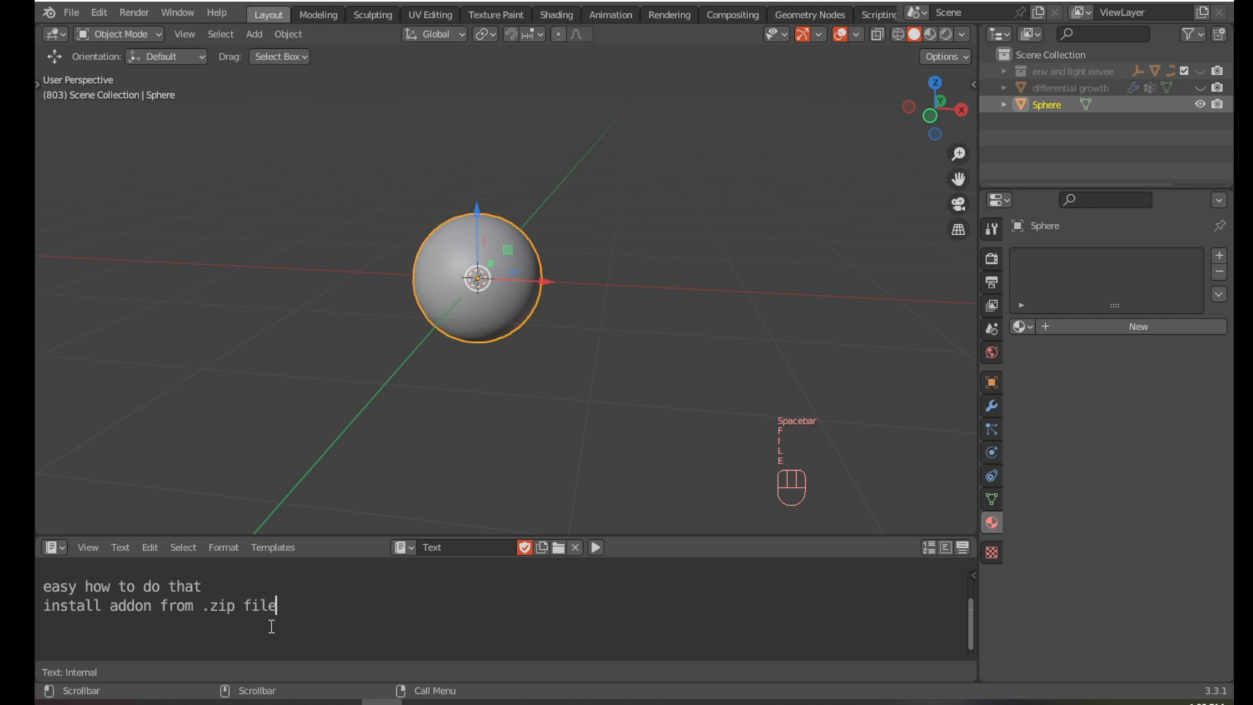
key(Return)
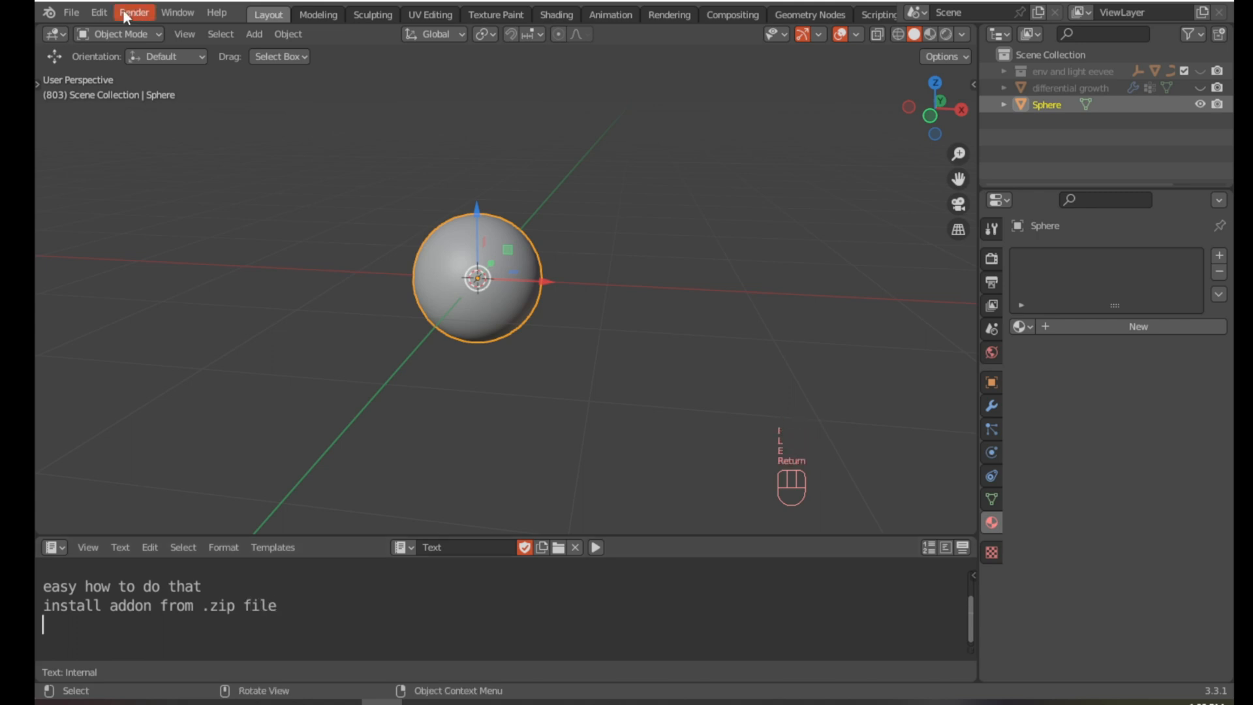
Open the add-on preferences and place their window over the viewport.
click(72, 12)
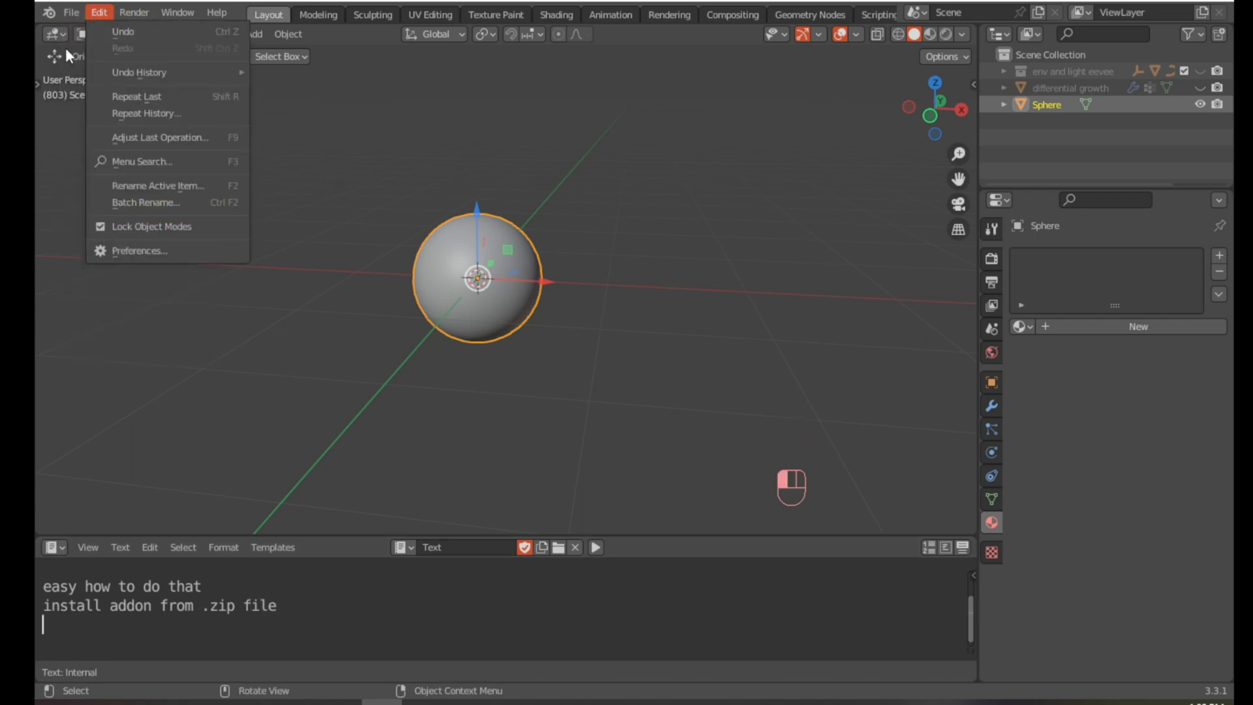
click(68, 15)
click(68, 14)
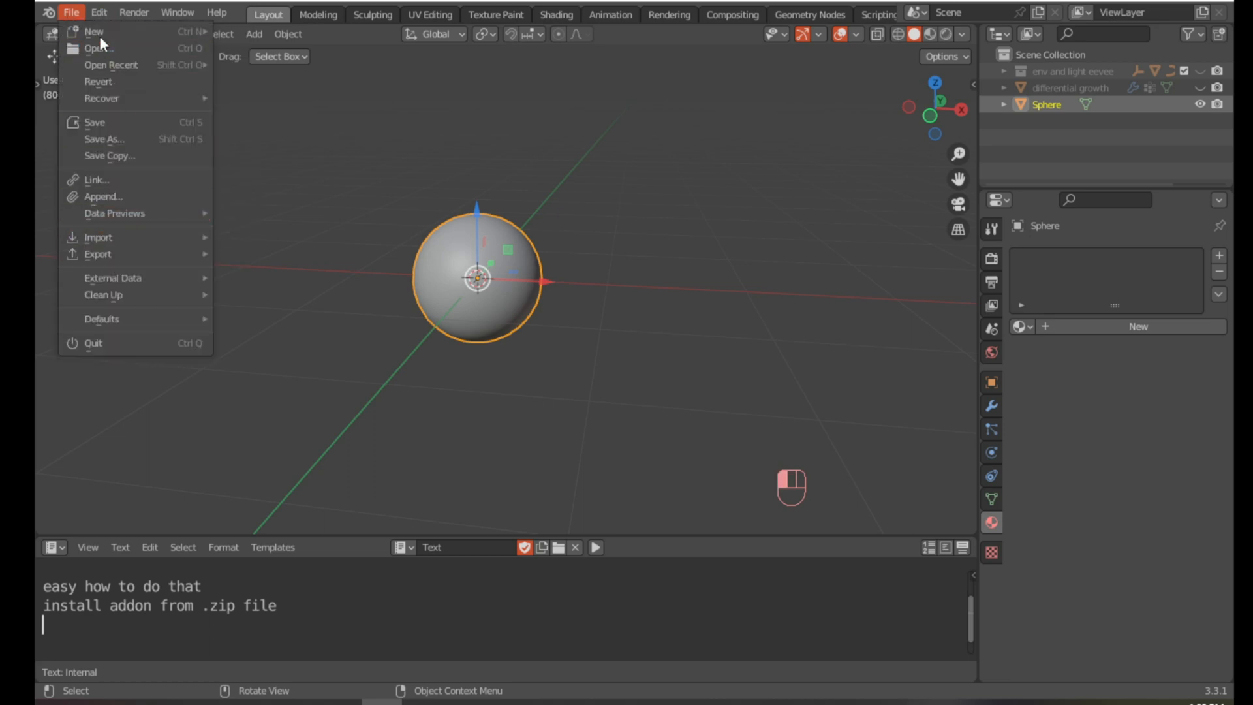
mouse_move(99, 12)
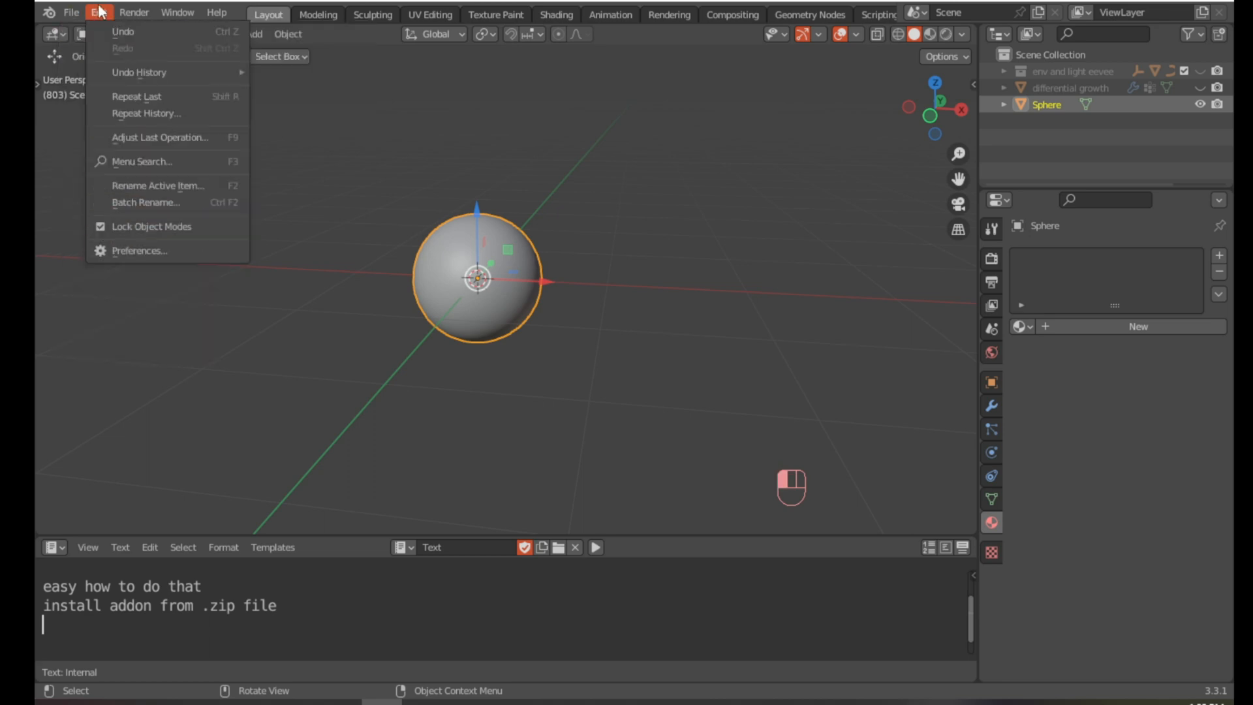
click(137, 249)
drag(283, 26, 400, 77)
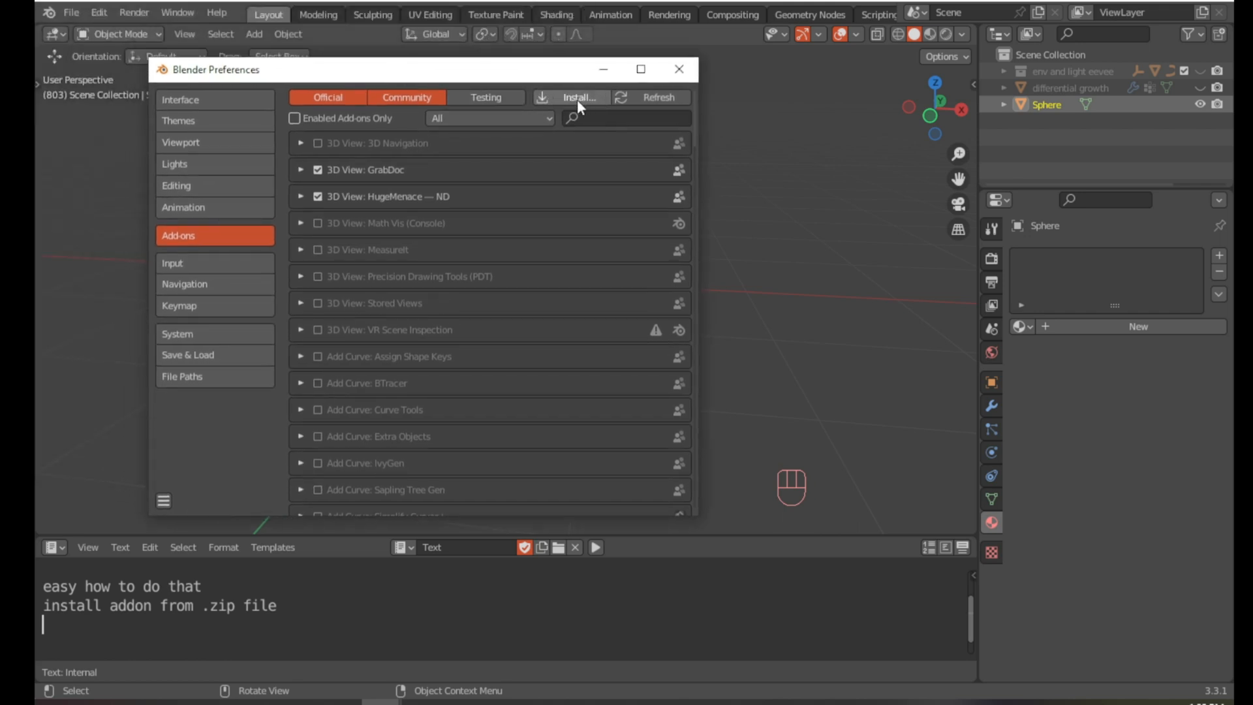
Search the add-ons for "dup" to check Radial Duplicator, clear the search and close the preferences.
click(595, 117)
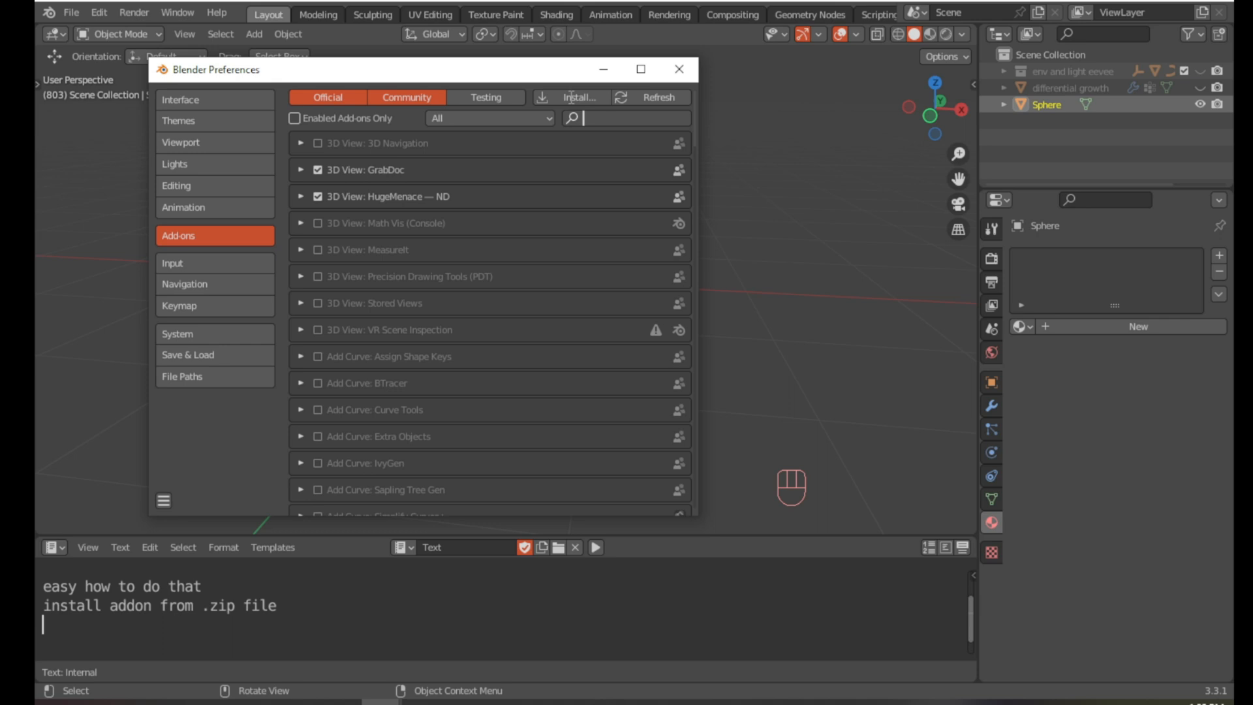
text(dup)
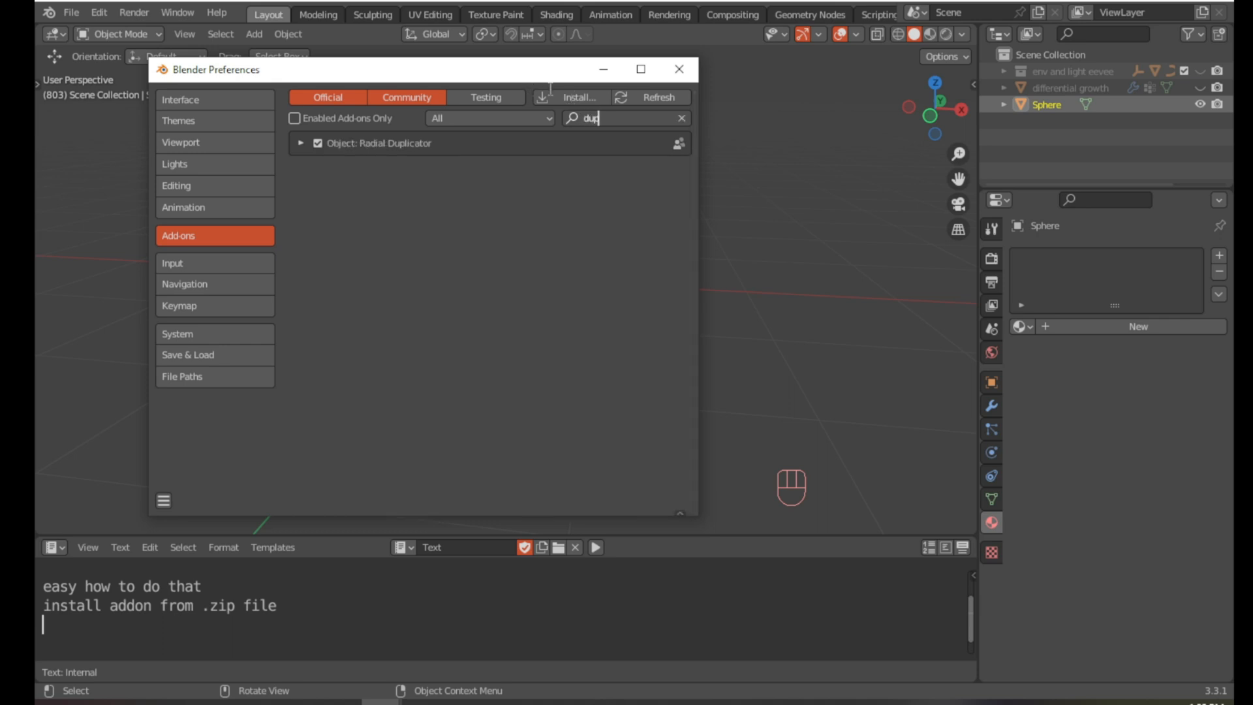
key(Return)
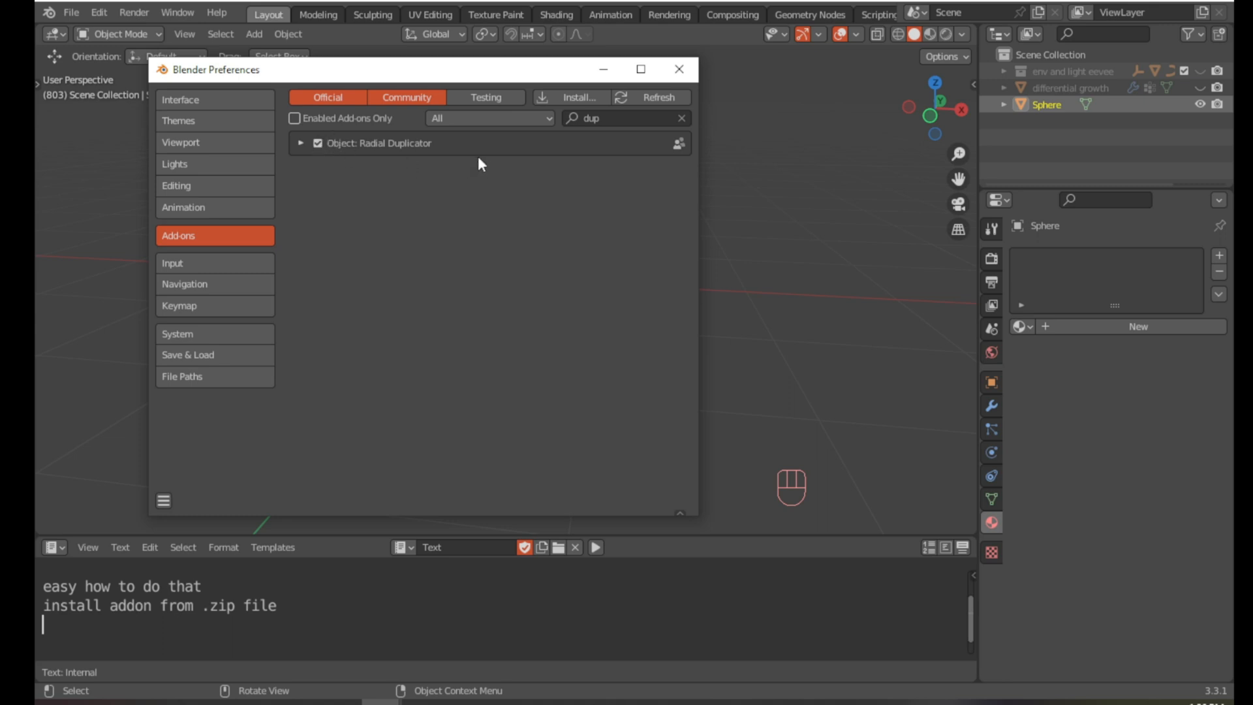
click(682, 118)
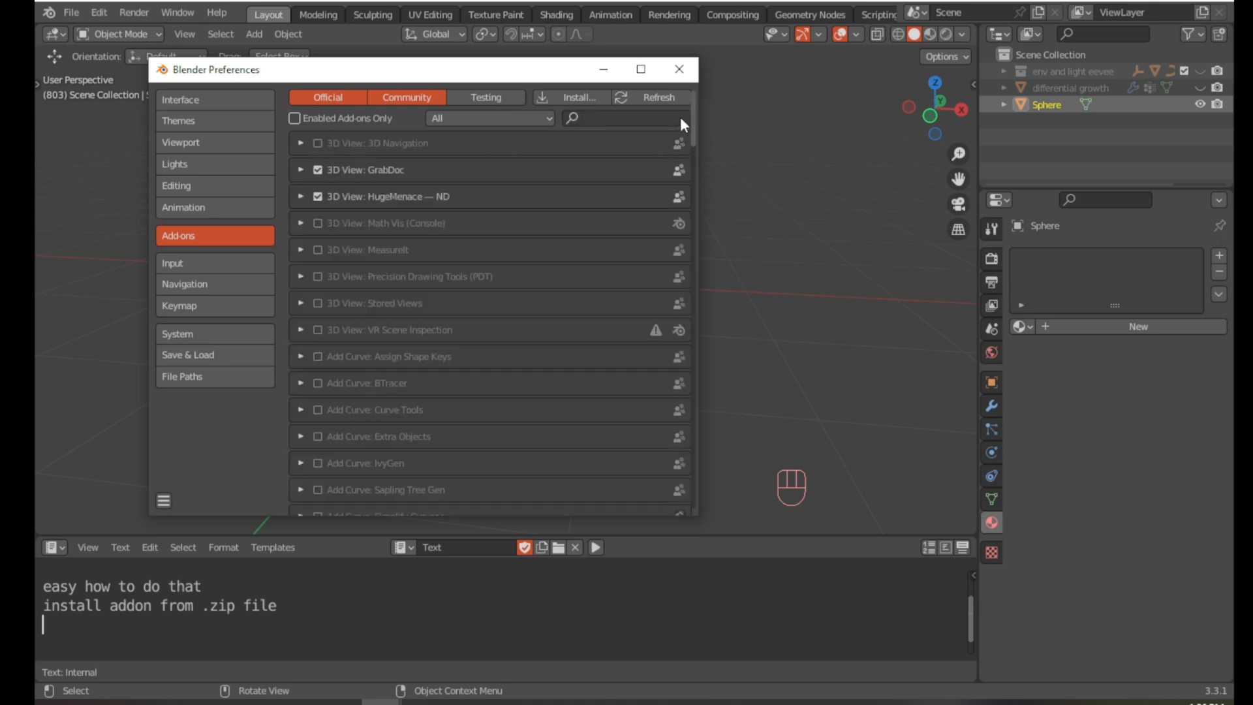
click(678, 64)
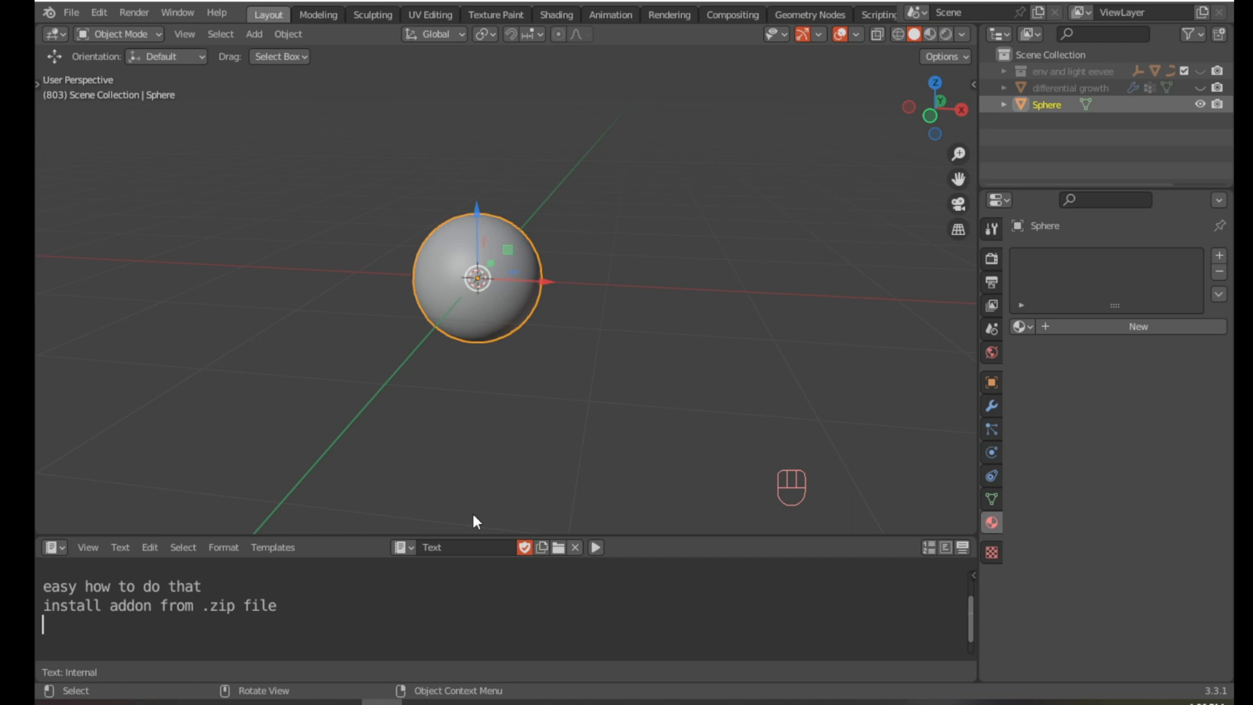
Change the Text Editor area back to the timeline and reduce its height.
click(488, 611)
key(shift+F12)
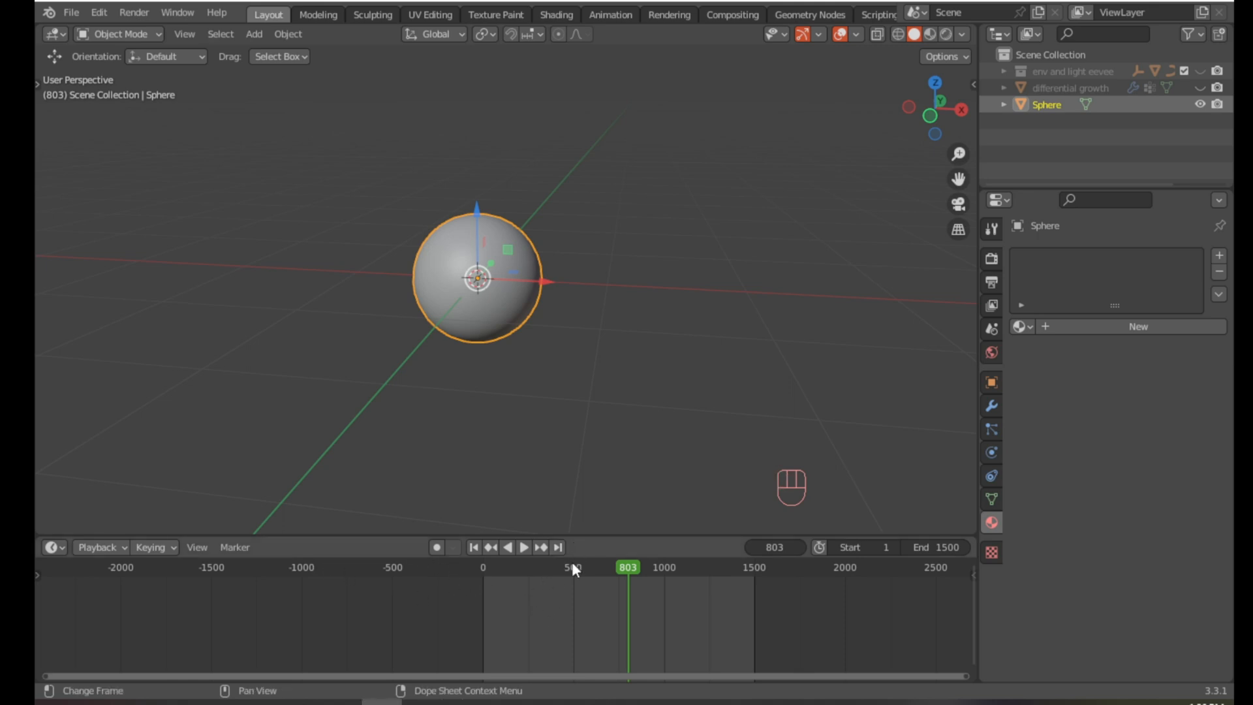
drag(585, 534, 574, 598)
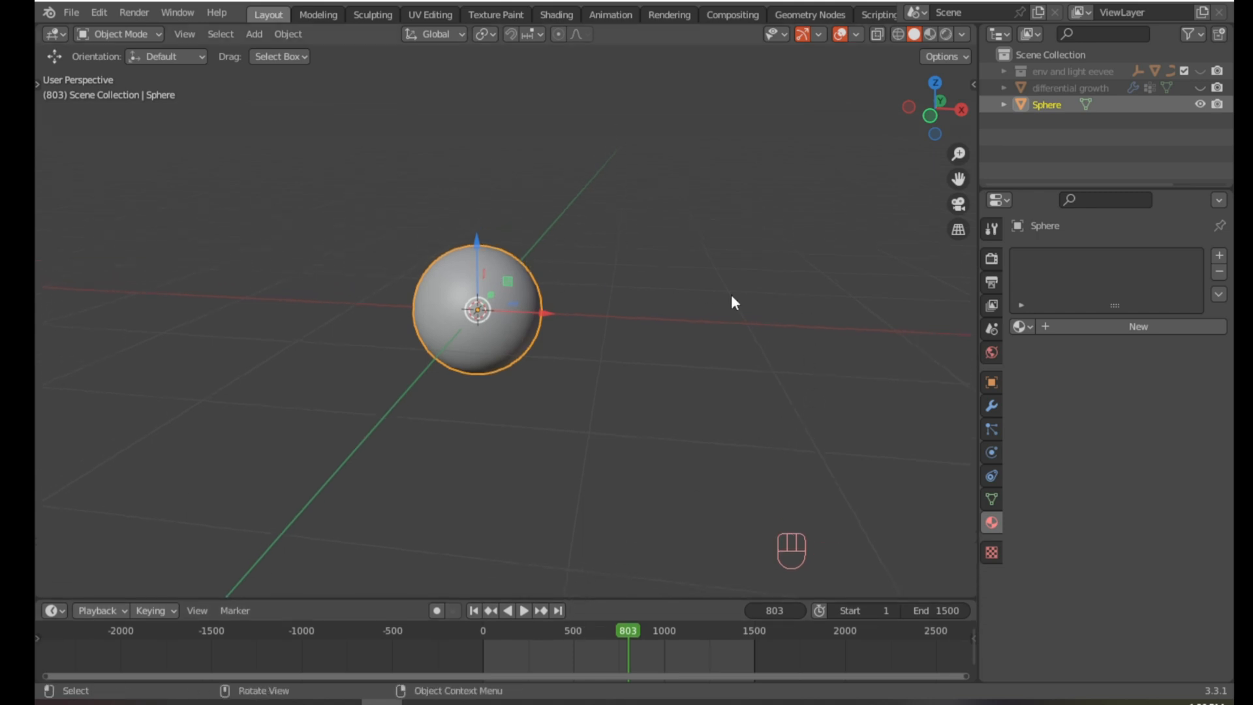
Add a Radial Duplicator radial array to the sphere and move its mesh about -2.638 m along X in Edit Mode.
key(n)
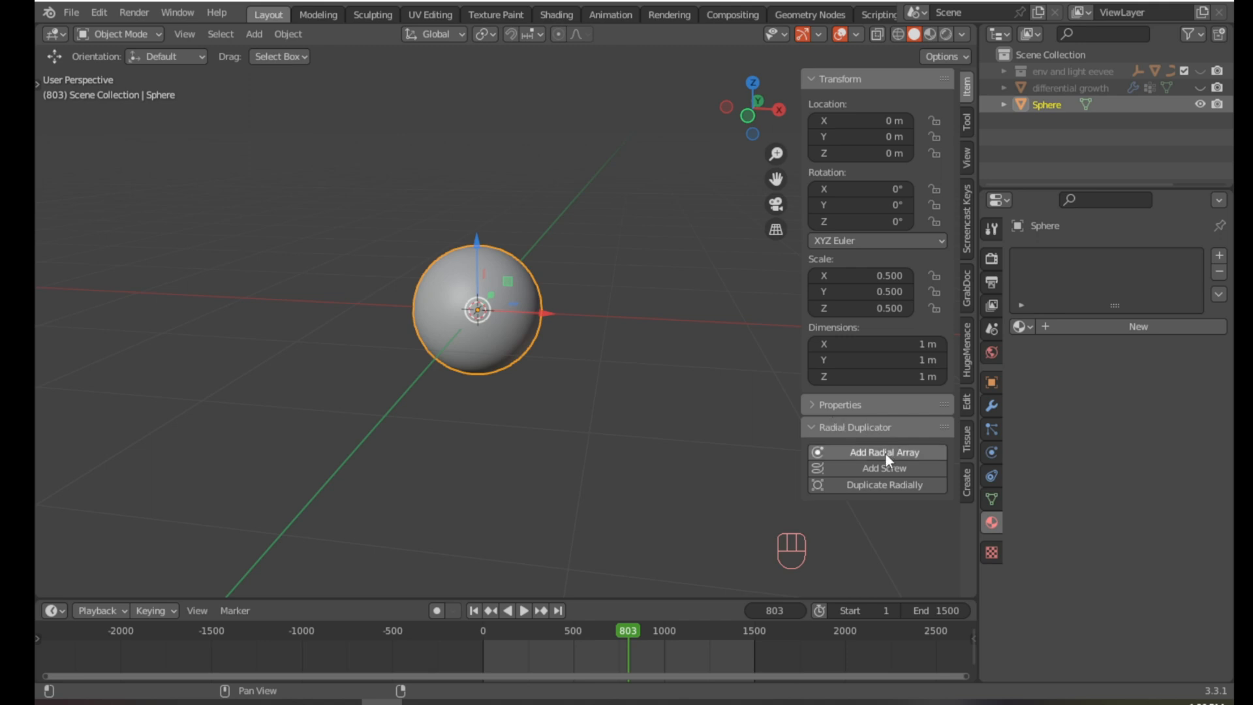
middle_drag(543, 344, 540, 368)
ctrl+middle_drag(494, 211, 480, 382)
scroll(469, 268, down, 4)
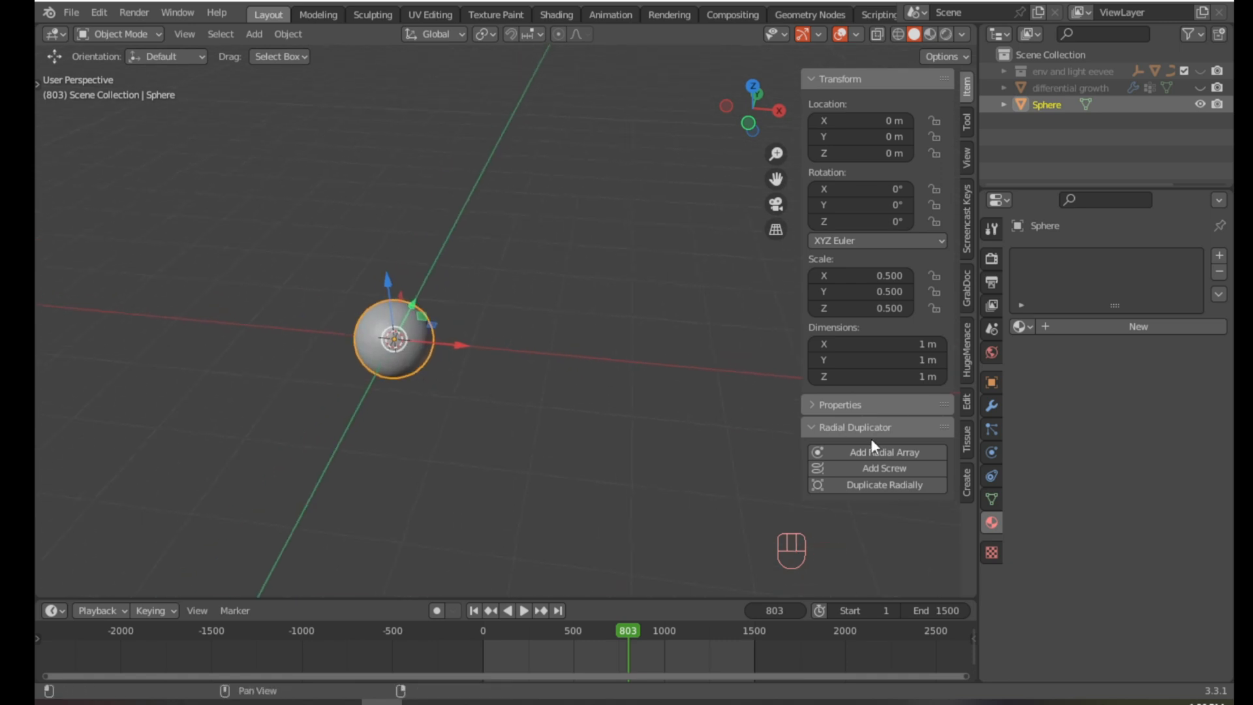
click(860, 451)
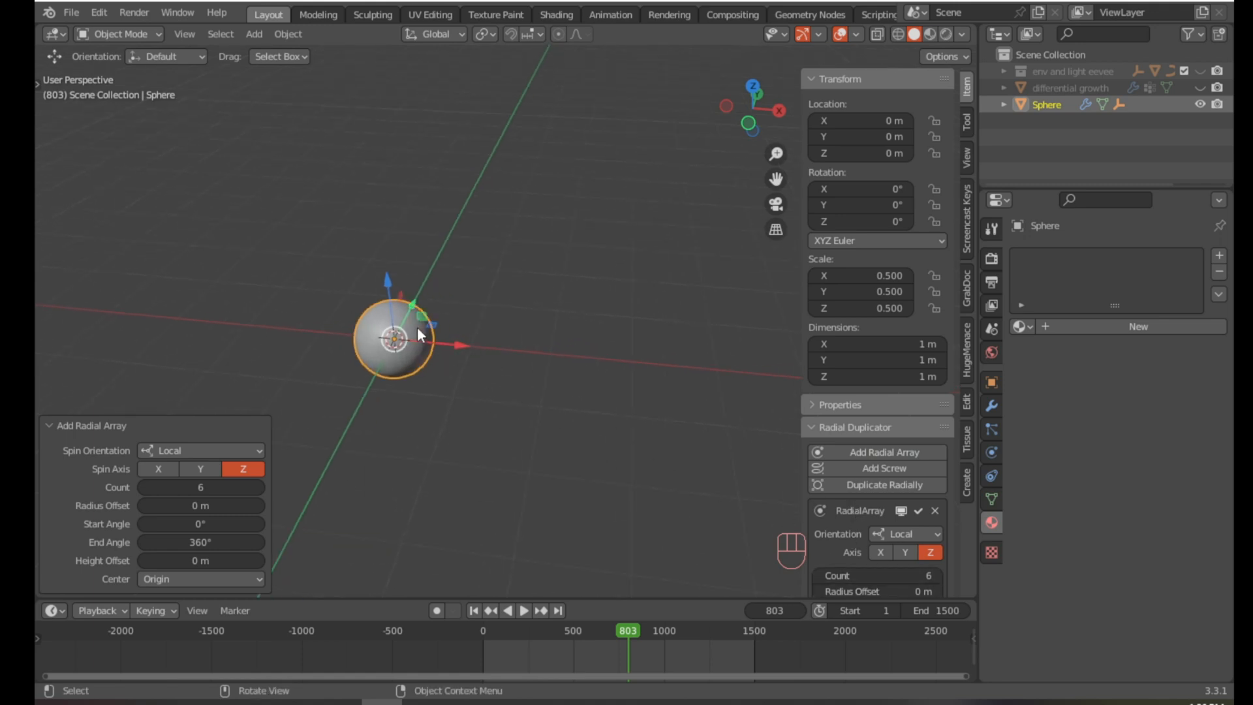
key(Tab)
drag(461, 339, 256, 313)
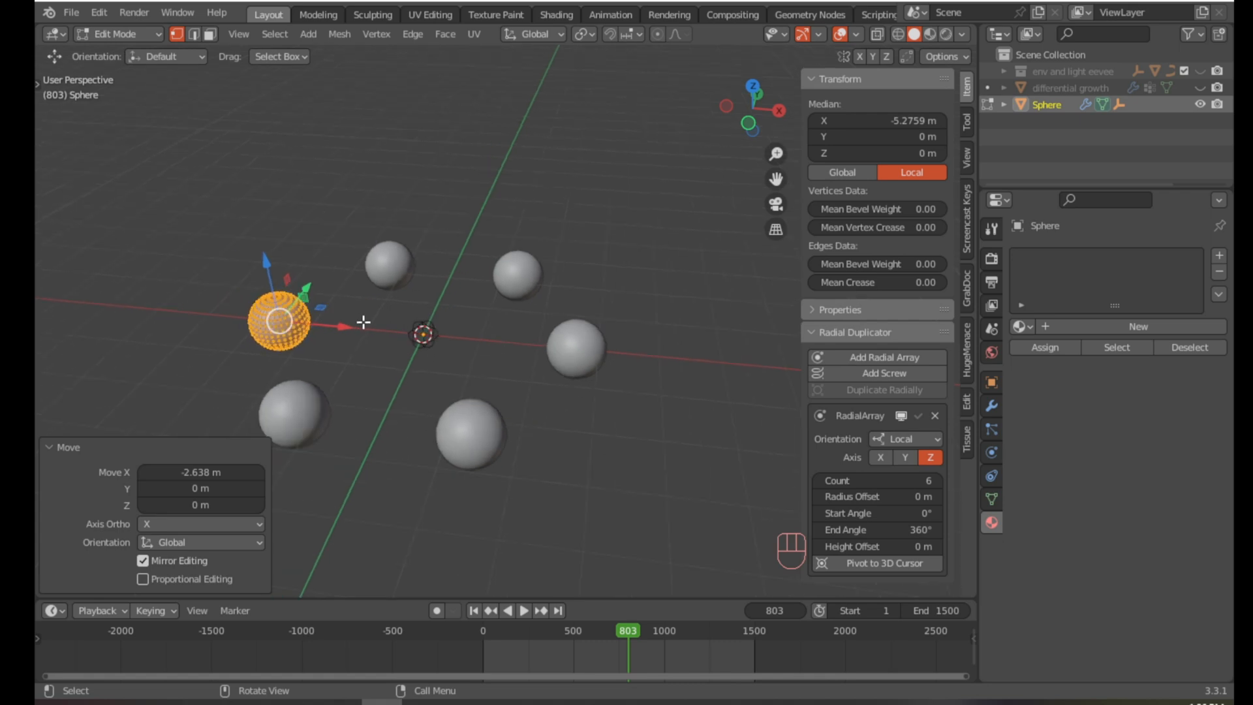
Return the sphere to Object Mode, set the radial array's Count to 39 and leave its Radius Offset at 0 m.
key(Tab)
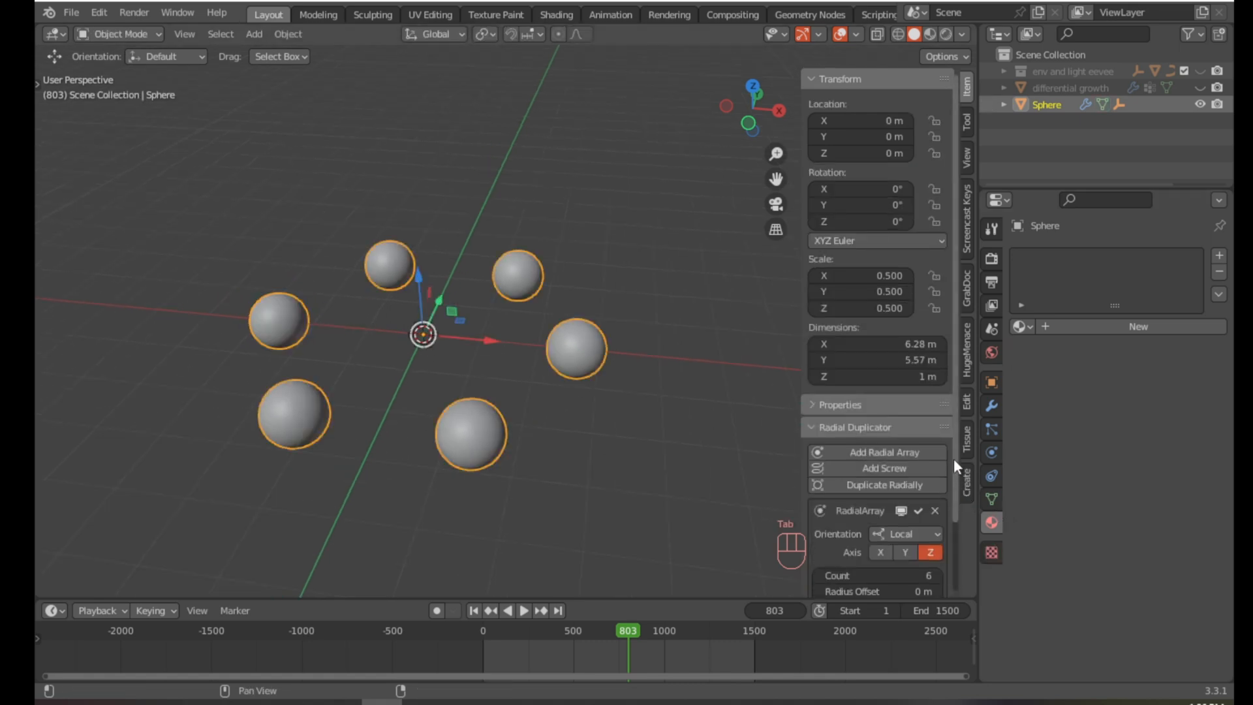
scroll(954, 458, down, 3)
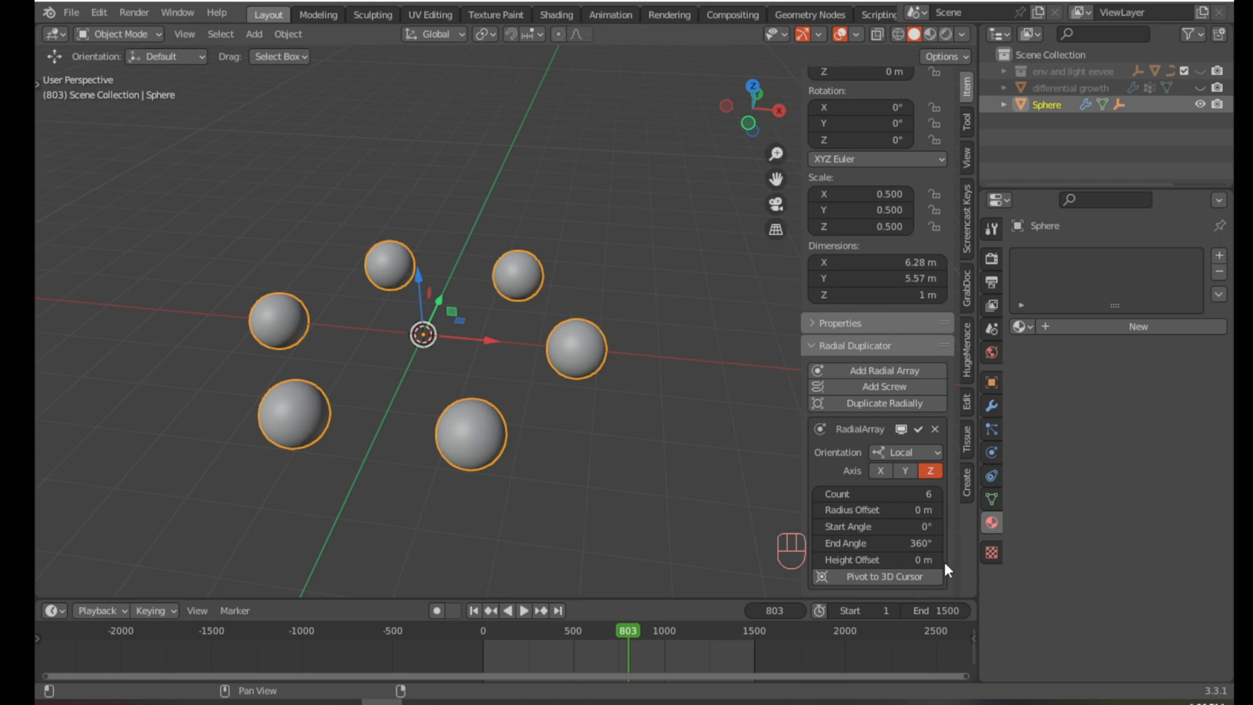
drag(868, 494, 767, 516)
click(860, 512)
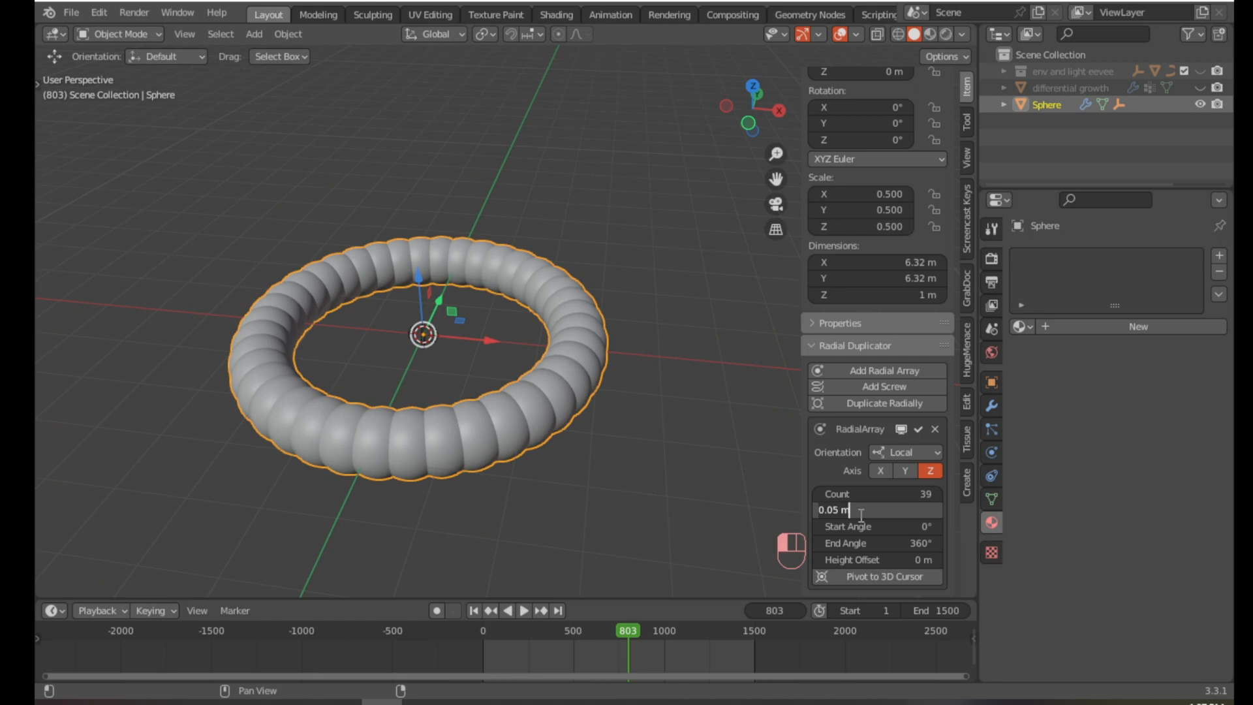
key(Return)
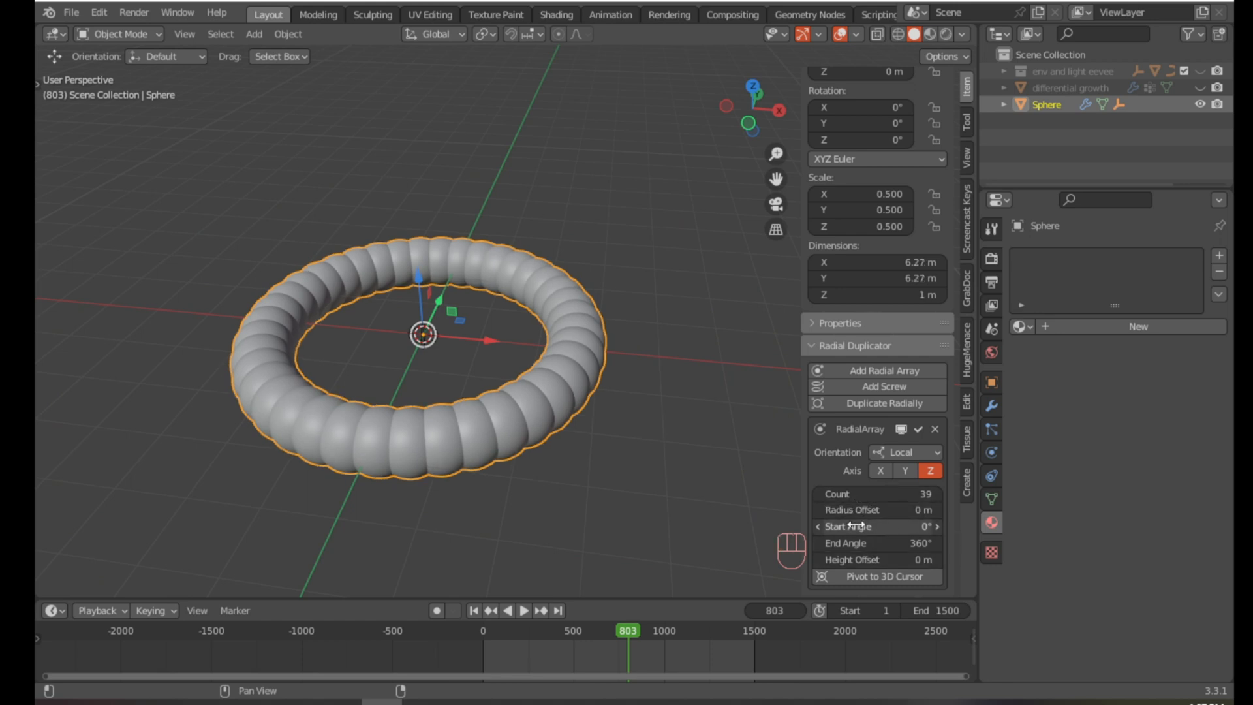
Set the radial array's Start Angle to 36° and raise its Height Offset to 0.74 m.
drag(858, 526, 934, 559)
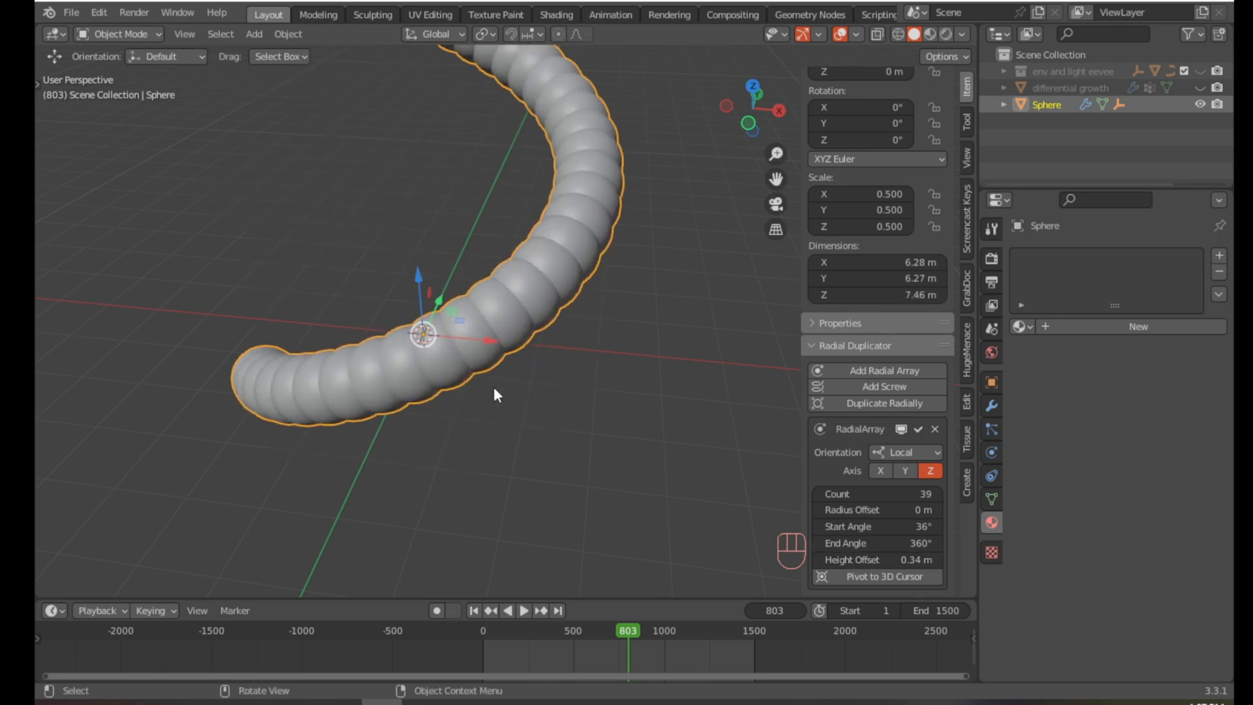
scroll(493, 395, down, 5)
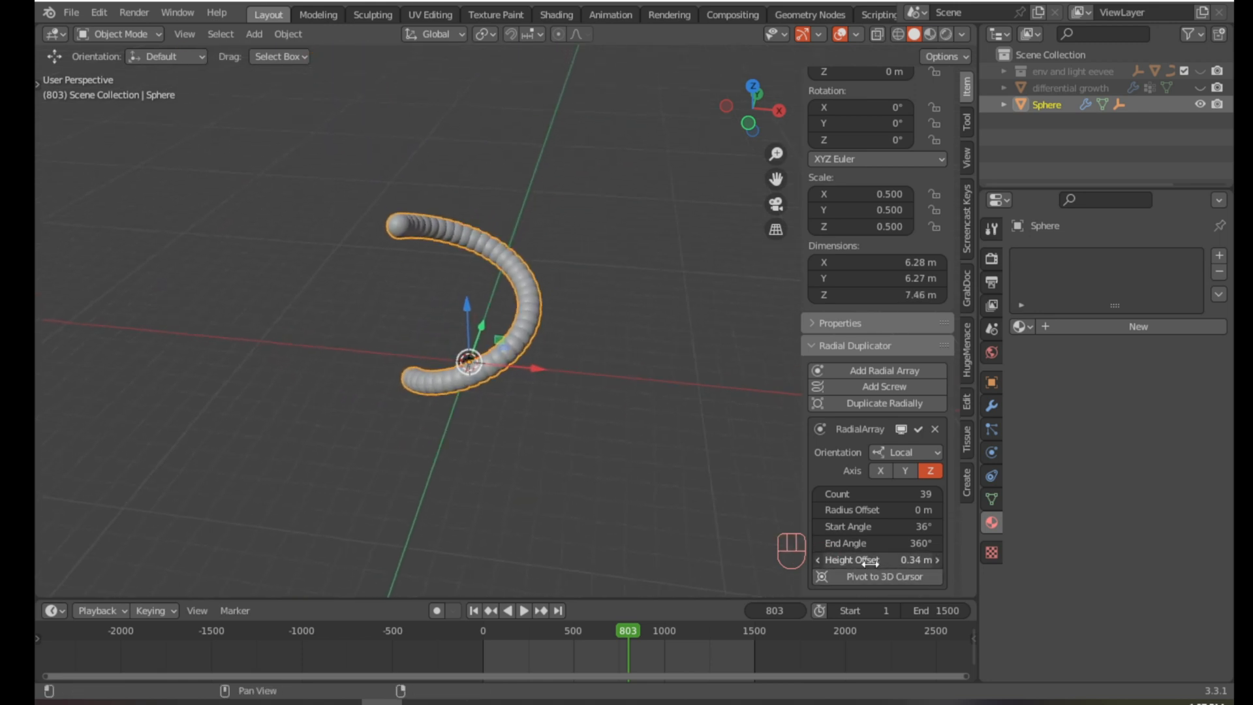
drag(848, 559, 914, 559)
shift+middle_drag(527, 367, 536, 479)
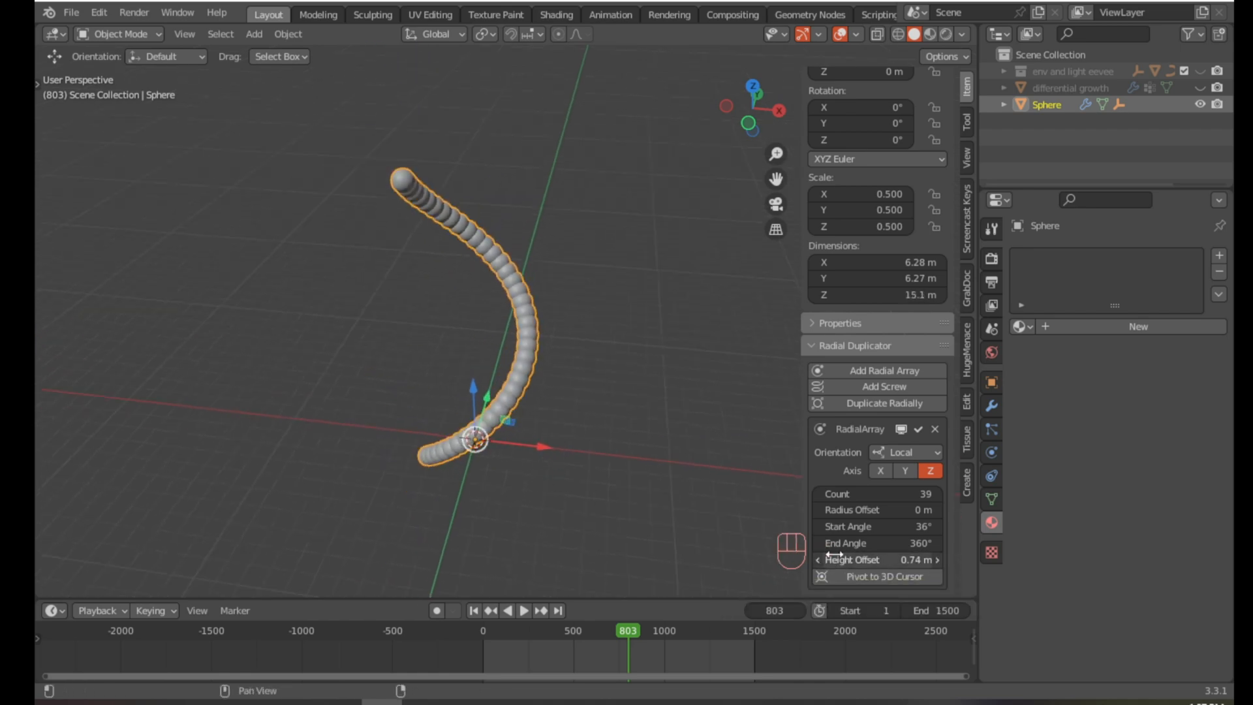
Set the array's End Angle to 1815°, Count to 98 and Height Offset to 0.43 m, and move the spiral about -11.359 m along X.
drag(842, 543, 907, 494)
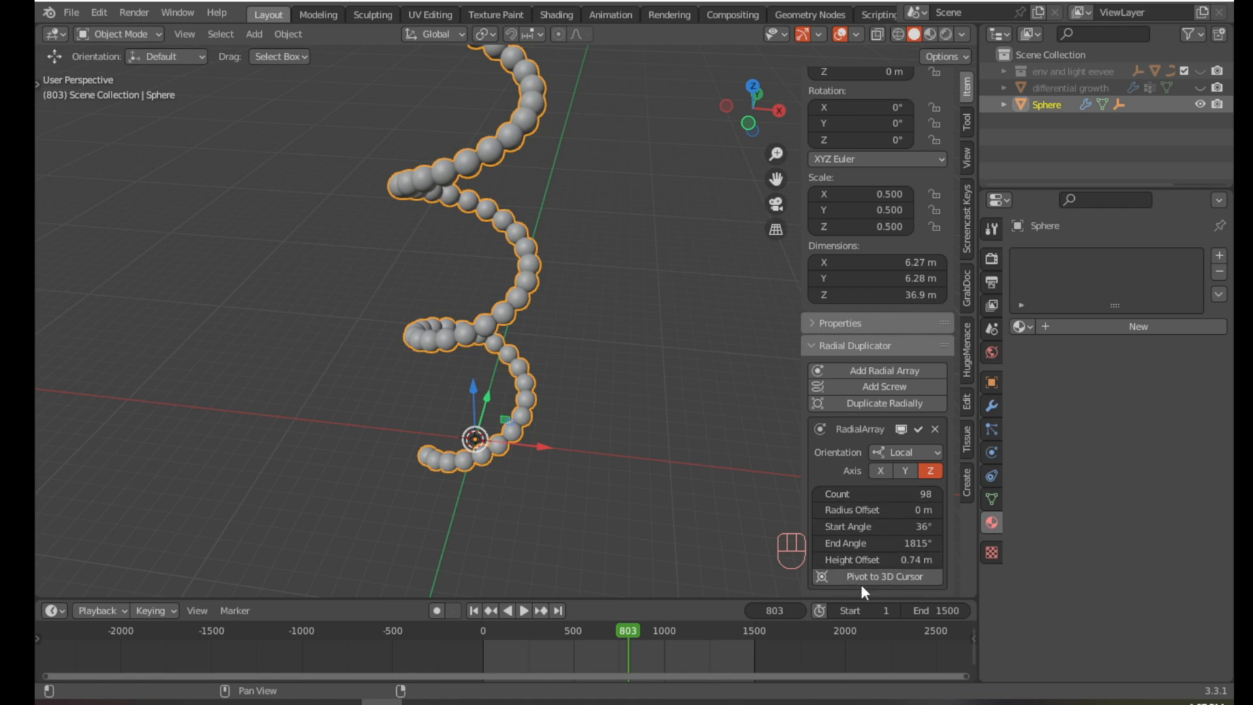
drag(864, 560, 836, 560)
scroll(555, 410, down, 2)
shift+middle_drag(542, 385, 550, 441)
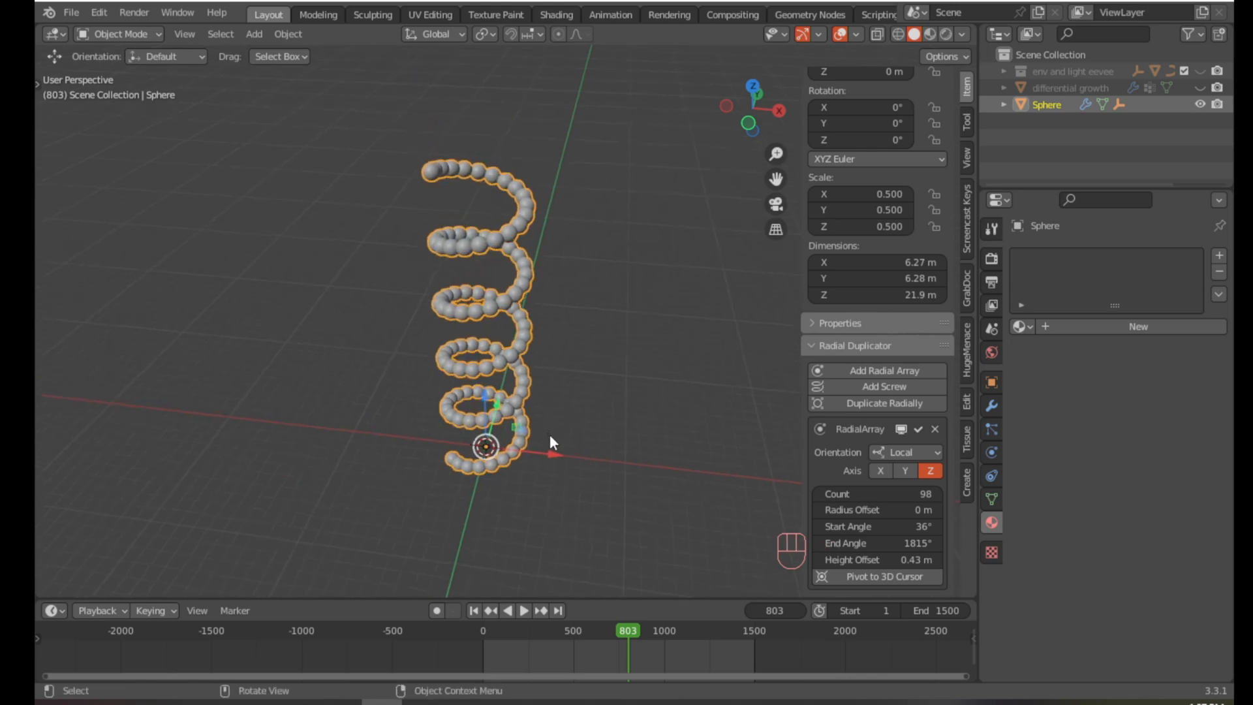
drag(551, 454, 400, 426)
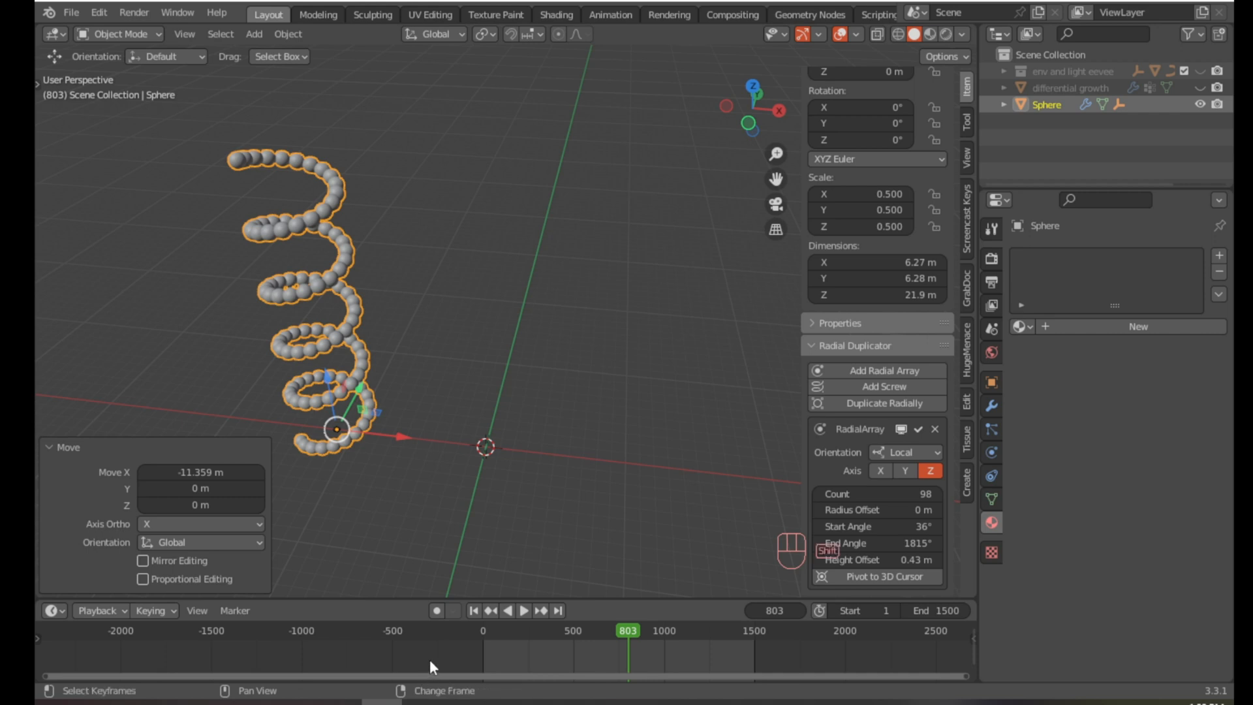
Add the line "this is RADIAL ARRAY" to the Text Editor notes and restore the area to a low timeline.
key(shift+F11)
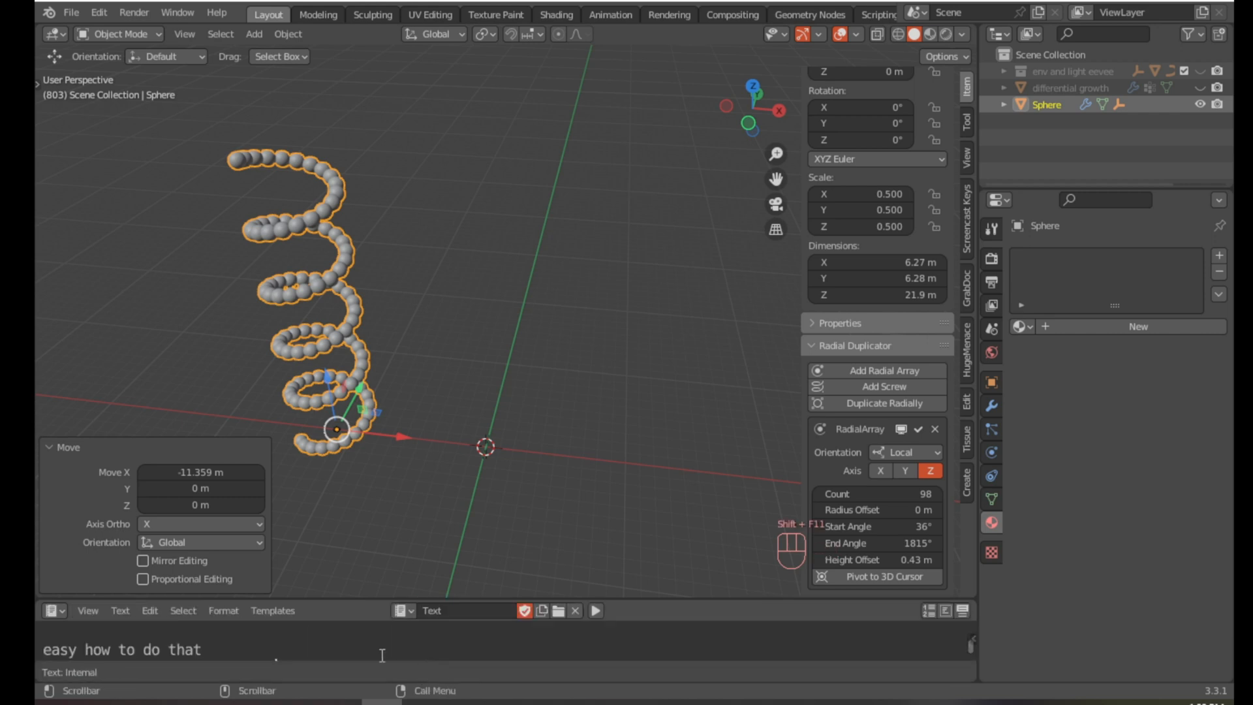
scroll(342, 647, down, 1)
drag(359, 604, 325, 548)
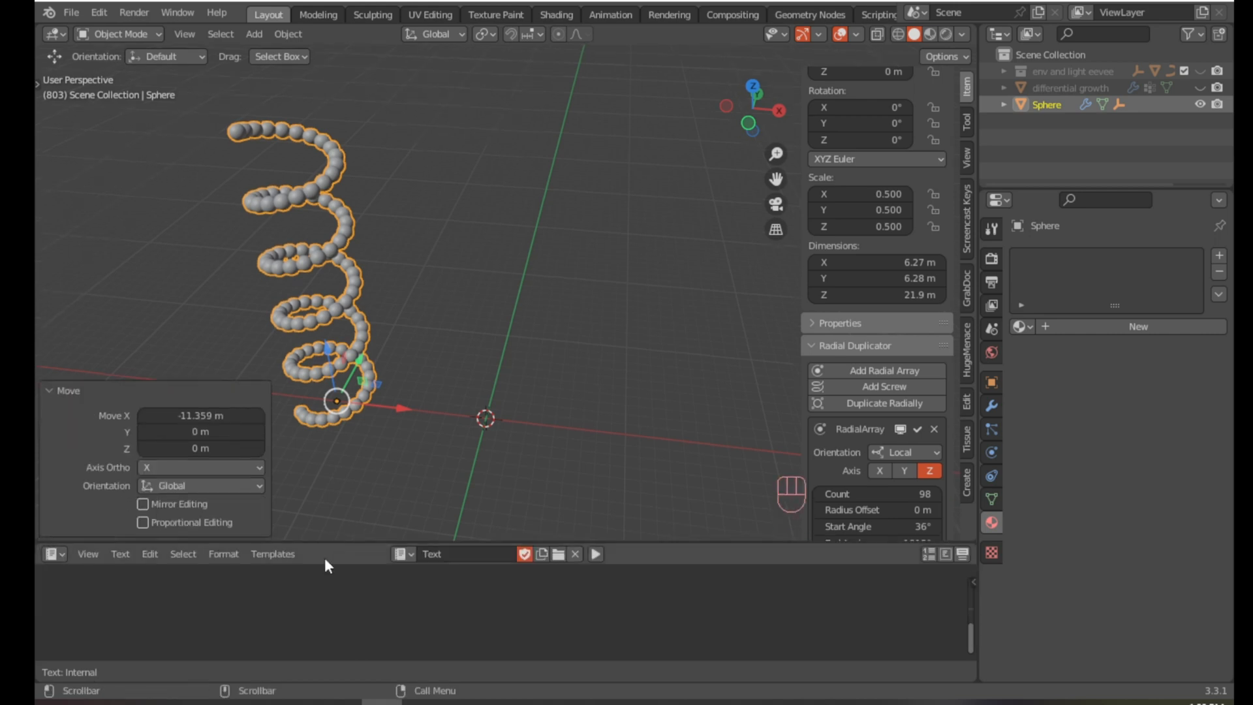
key(Return)
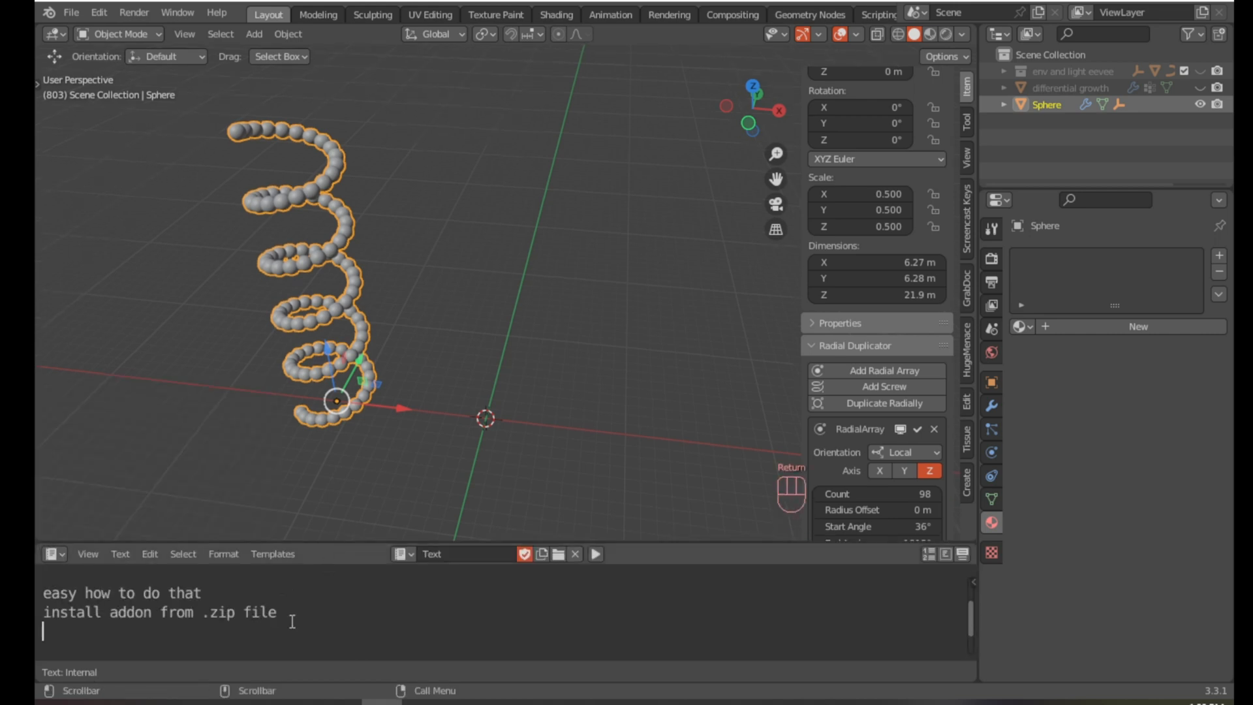
text(this is)
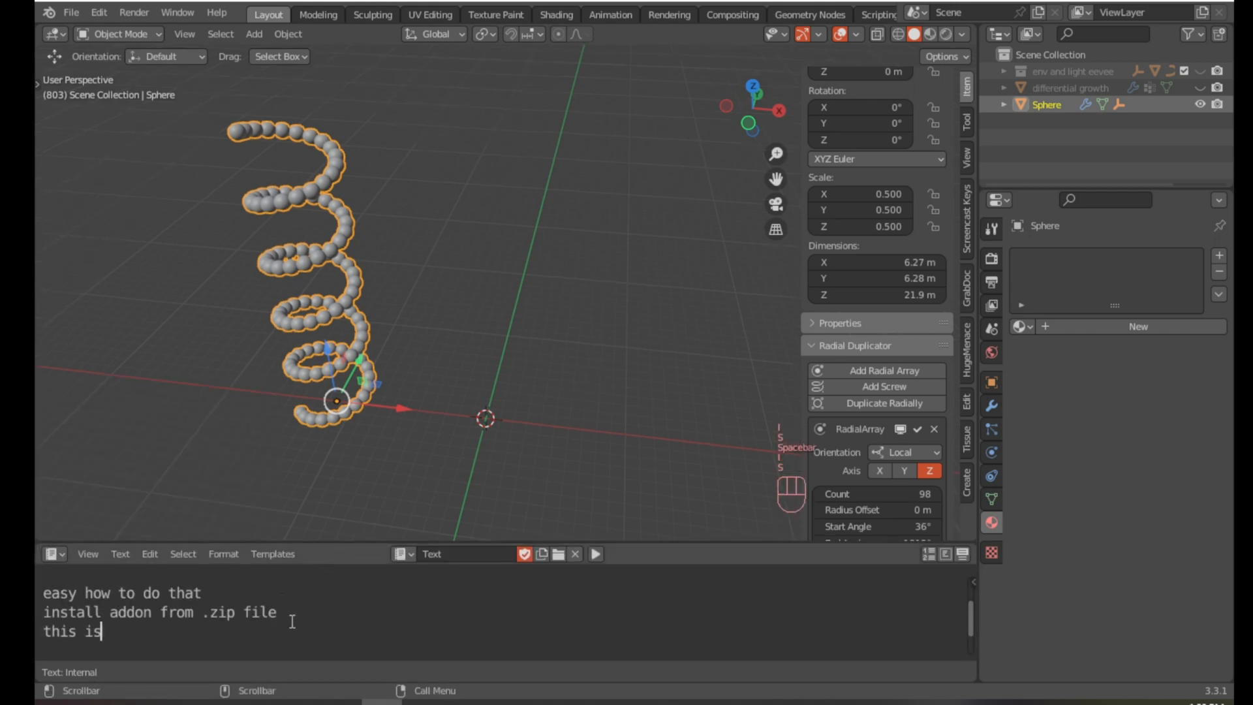
text( RAD)
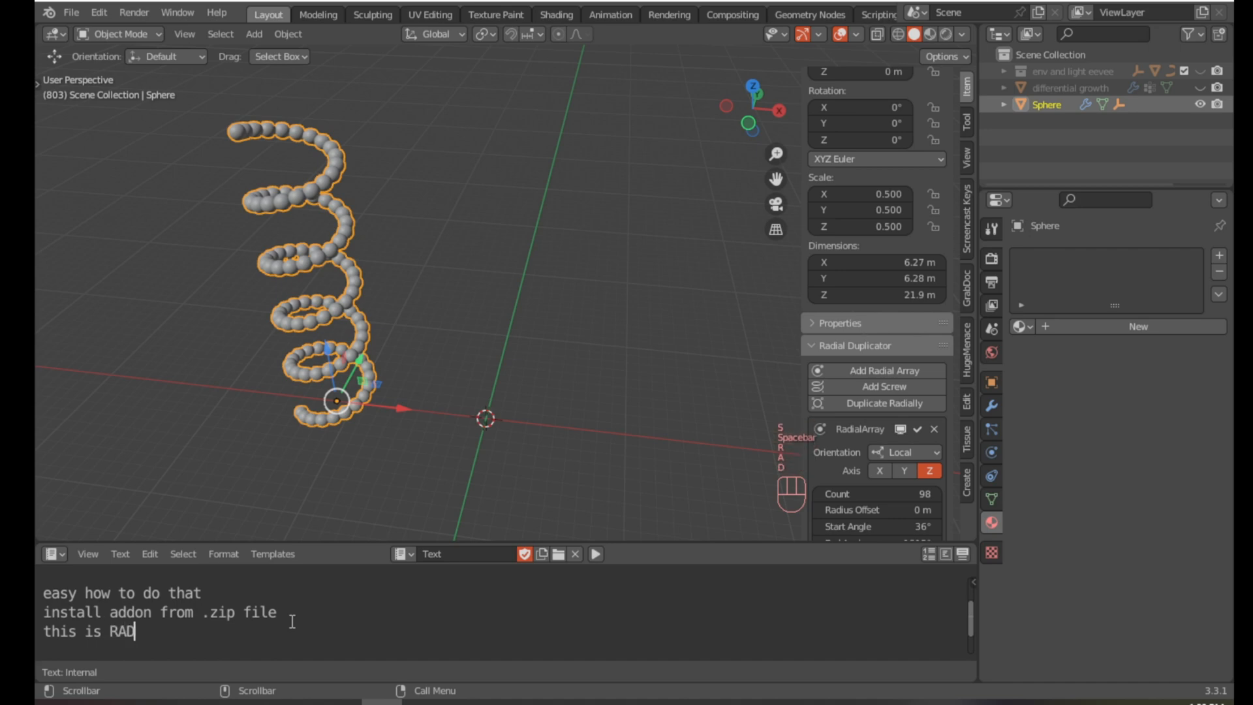
text(IAL ARRAY)
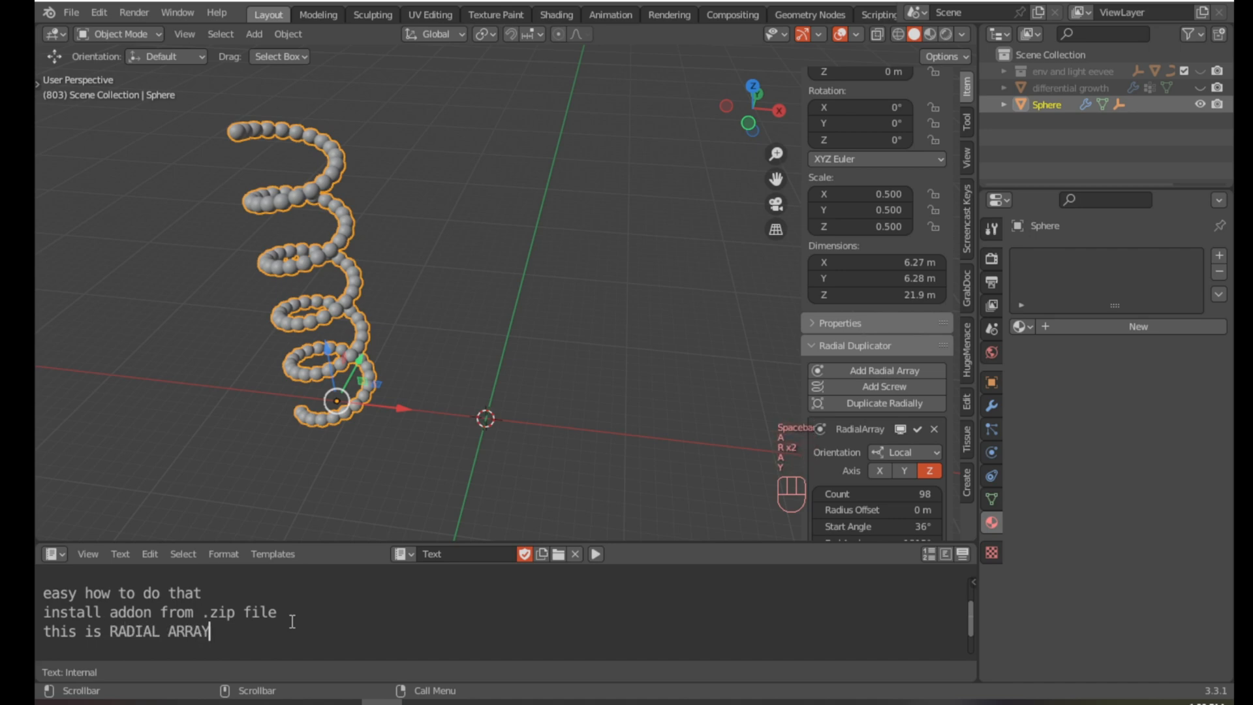
key(Return)
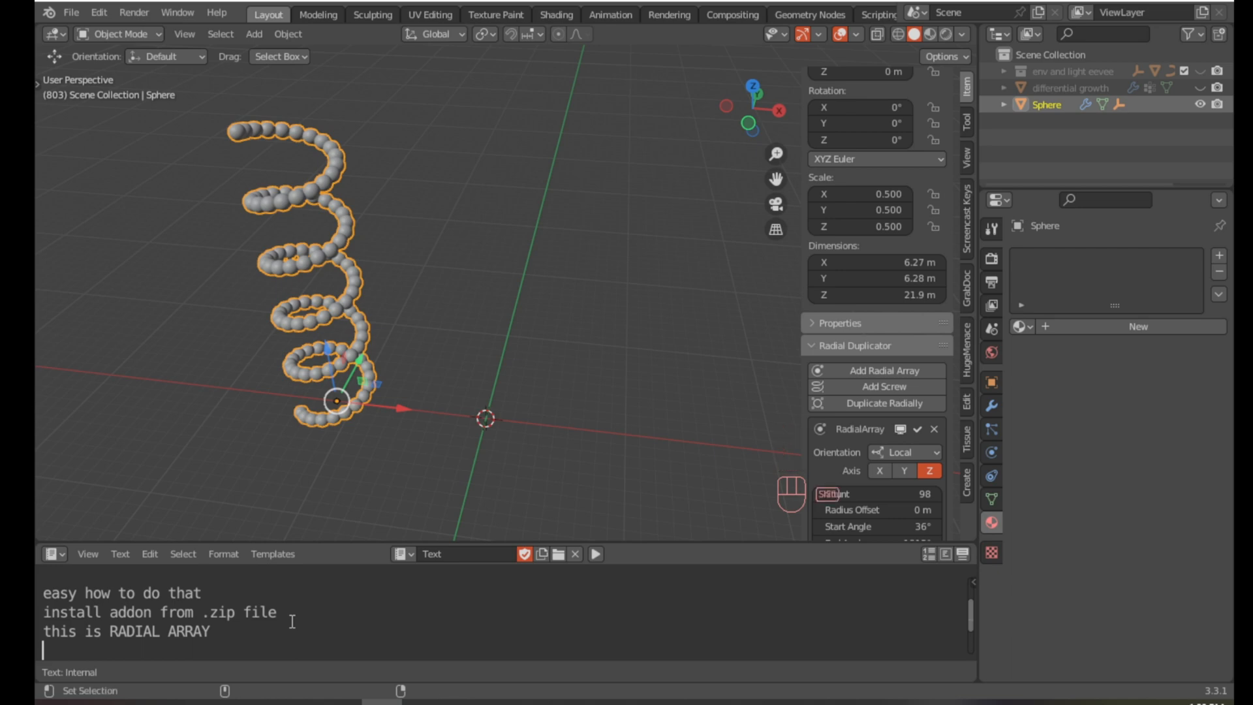
key(shift+F12)
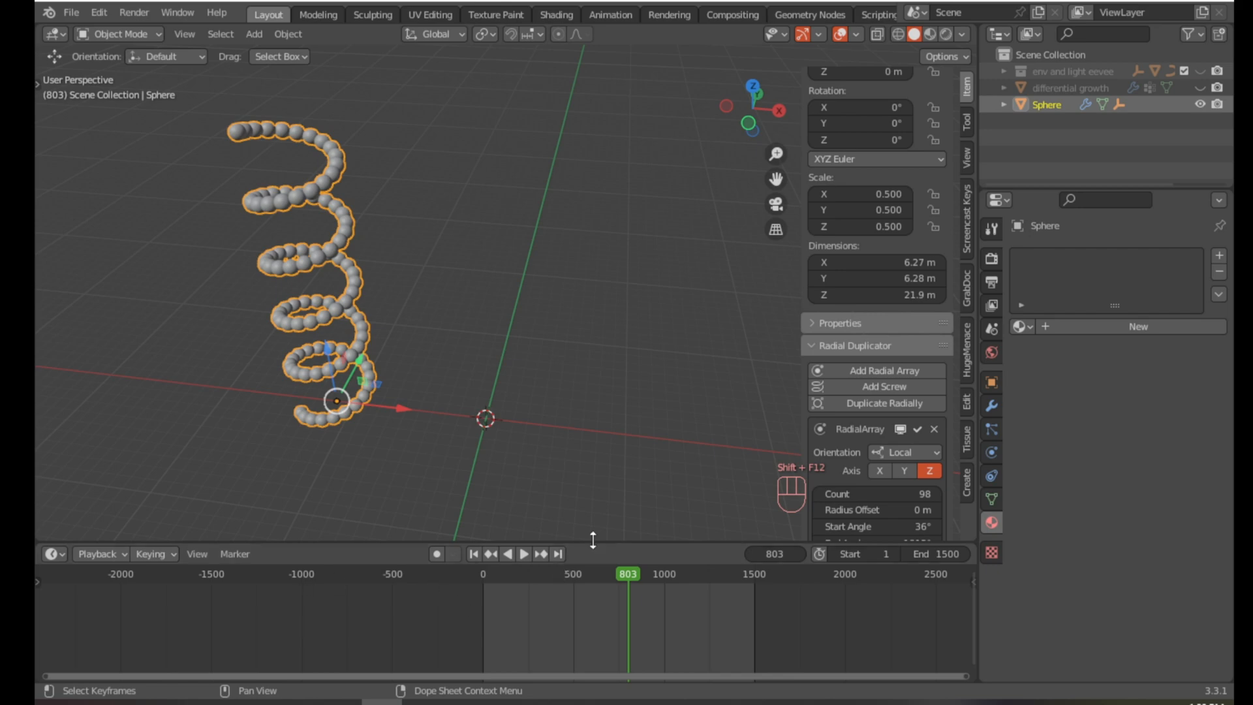
drag(592, 540, 595, 607)
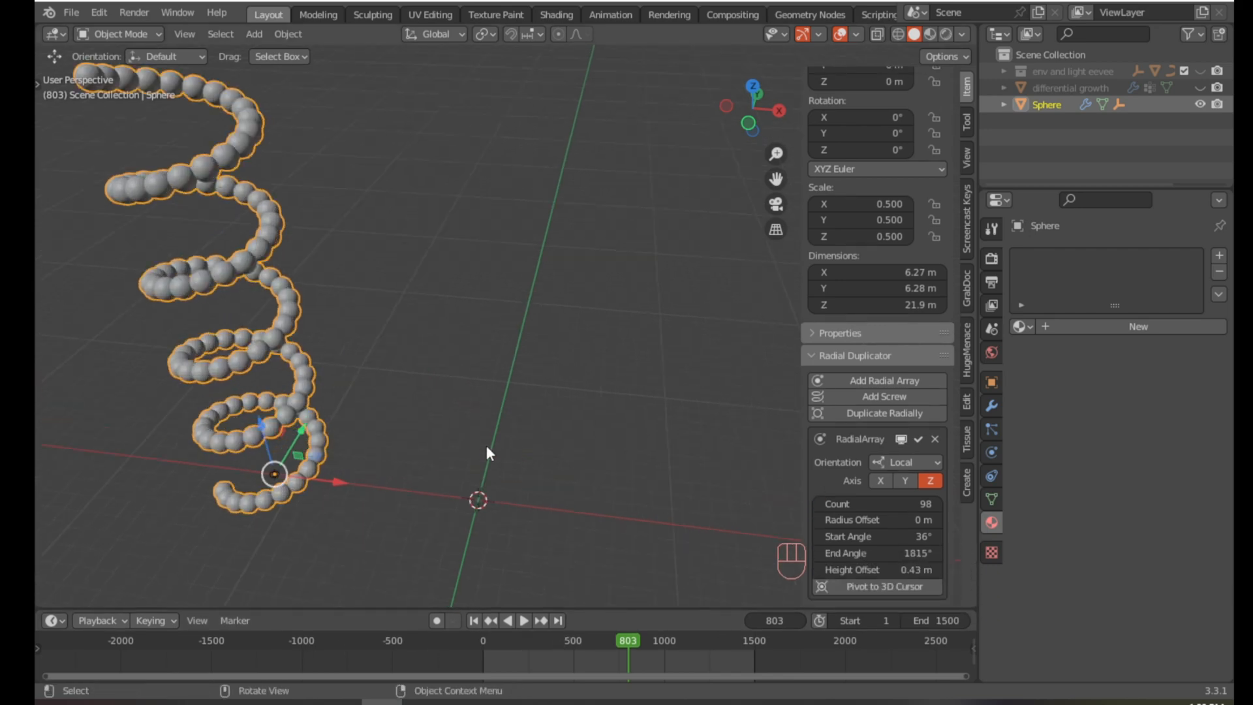
Deselect the spiral and add a new UV sphere with 1 m radius at the world origin.
click(466, 442)
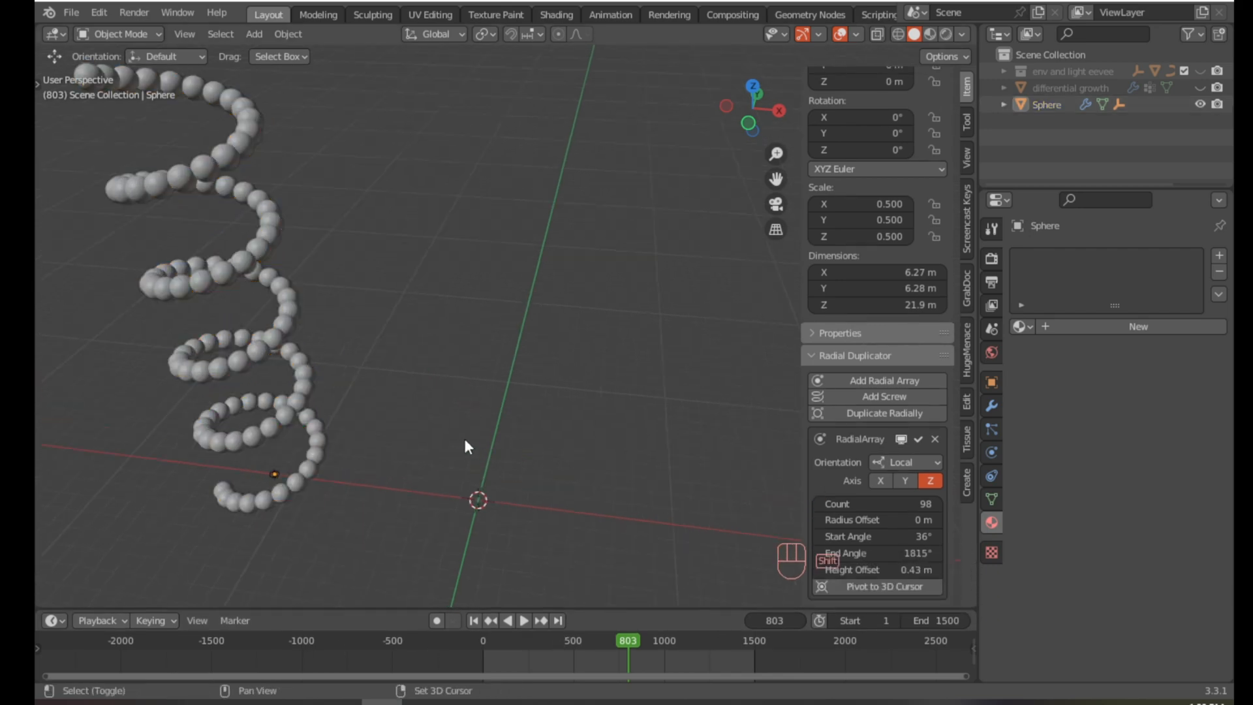
key(shift+a)
mouse_move(416, 340)
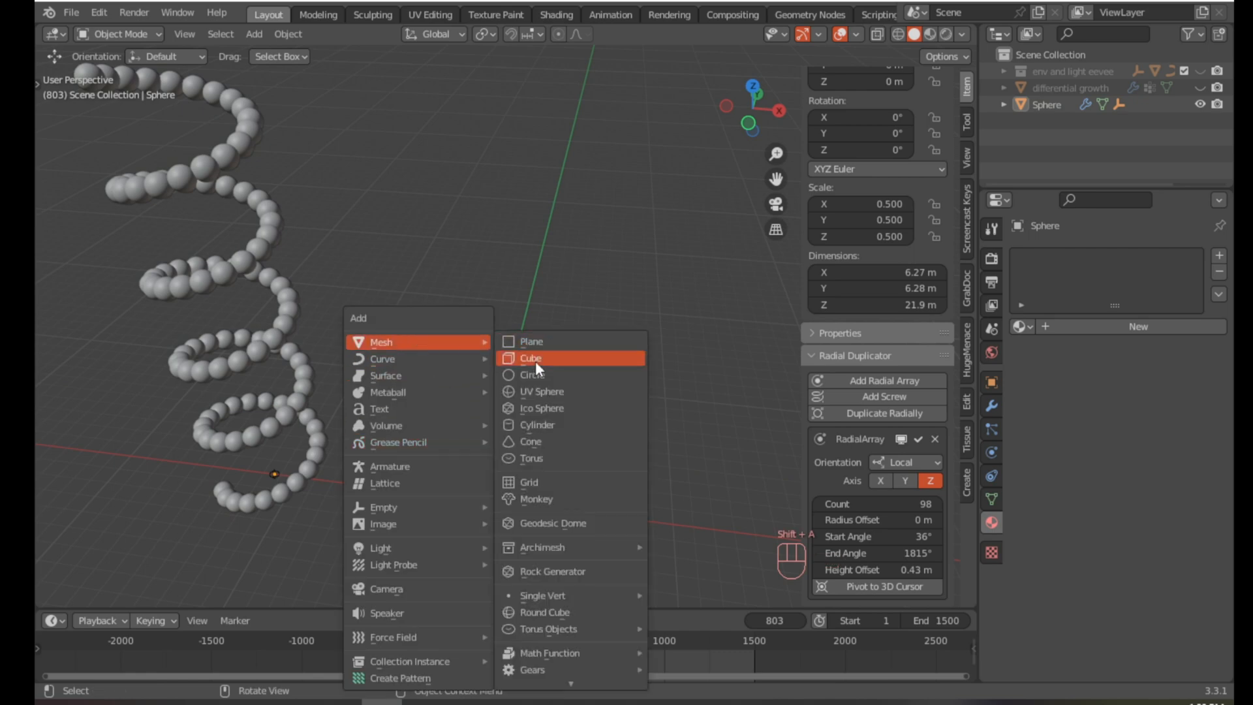
click(545, 389)
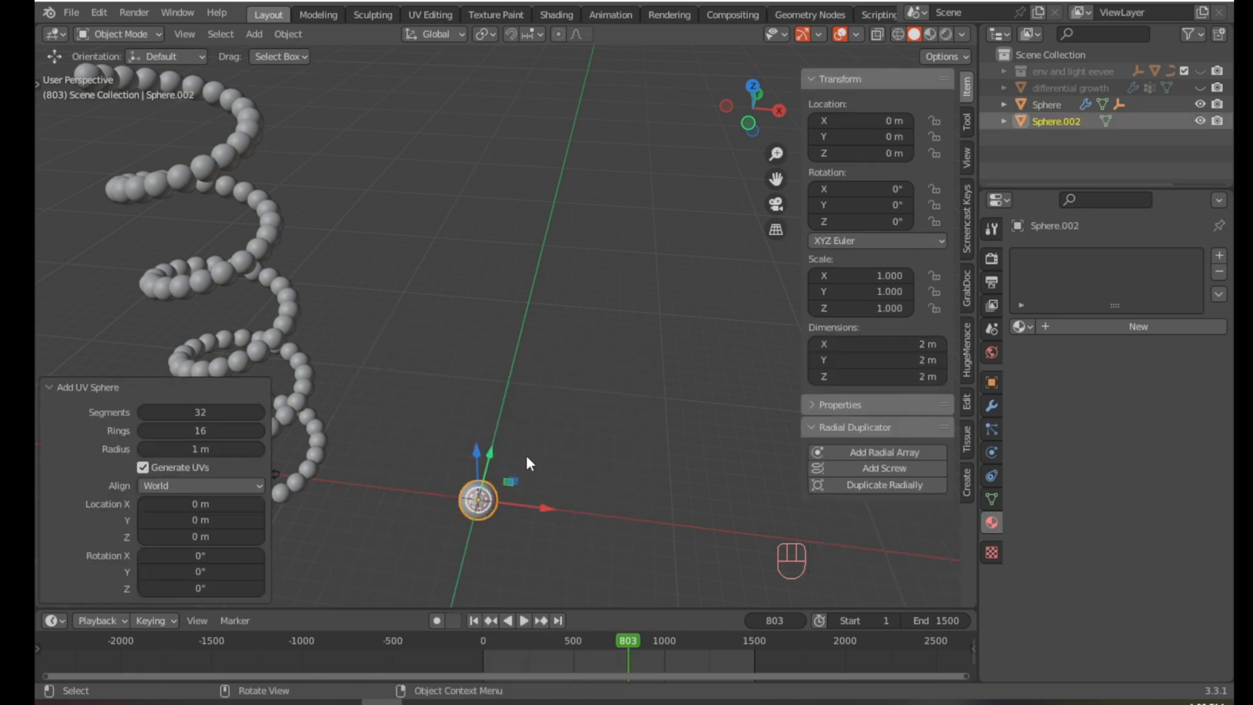
shift+middle_drag(512, 436, 488, 316)
scroll(482, 343, up, 1)
scroll(481, 343, up, 3)
shift+middle_drag(447, 405, 523, 325)
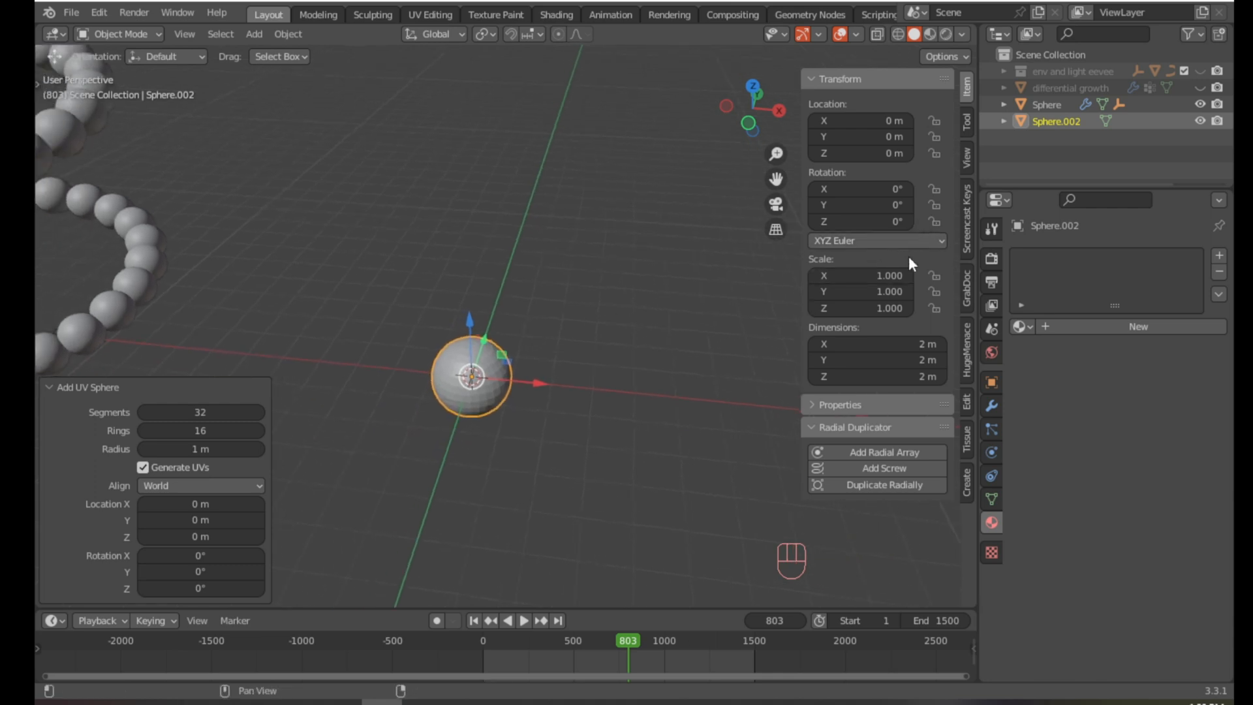
Set the new sphere's scale to 0.5 on X, Y and Z.
click(875, 276)
text(1.0)
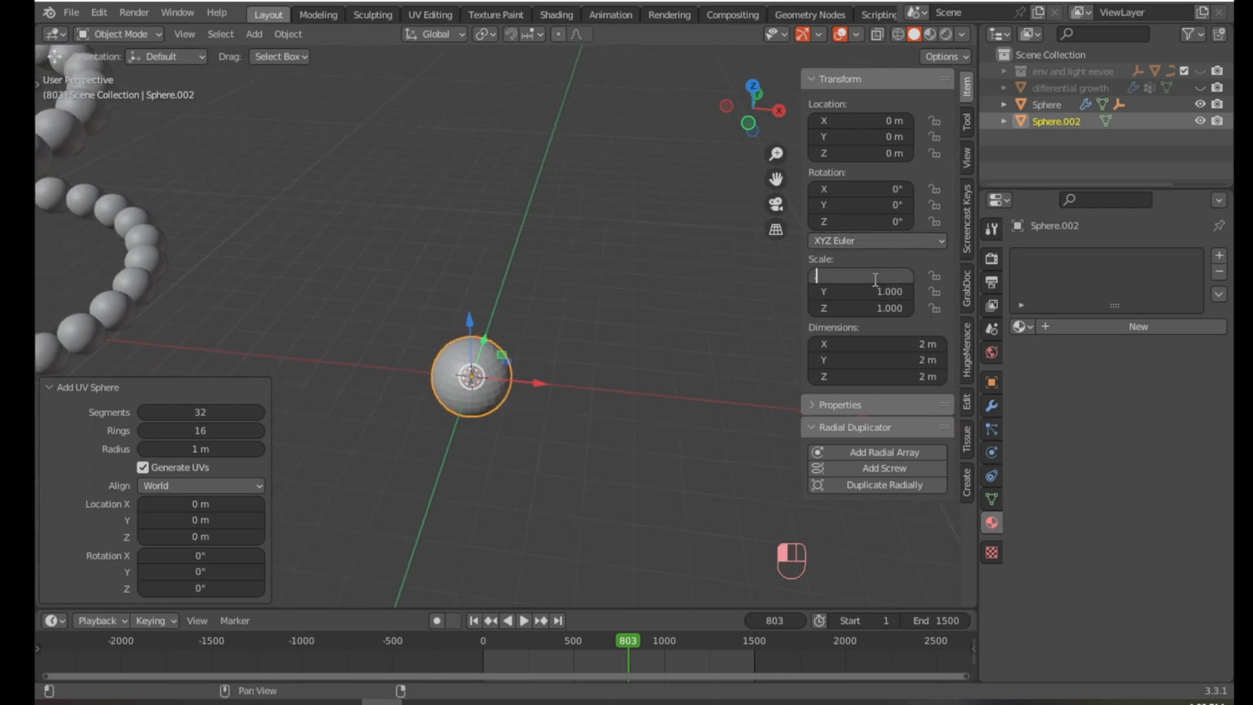
text(0.5)
key(Tab)
text(0.5)
key(Tab)
text(1.0)
key(Return)
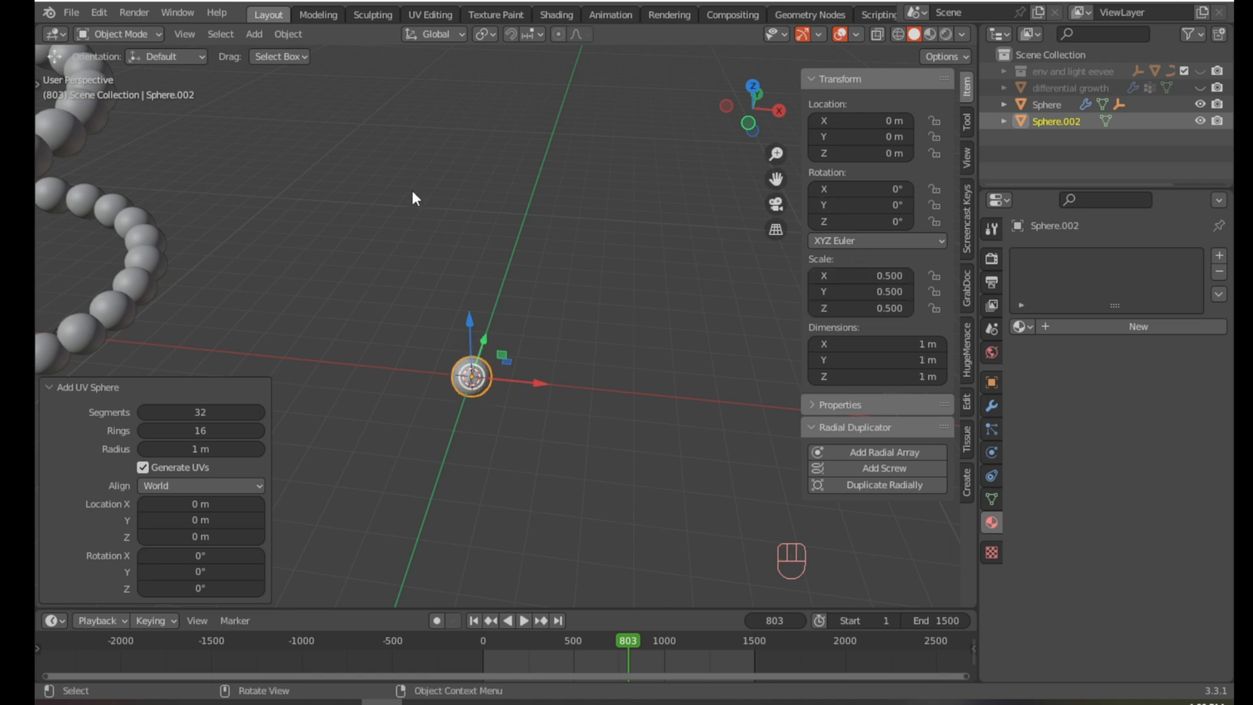
Apply Shade Smooth to the new sphere.
key(F3)
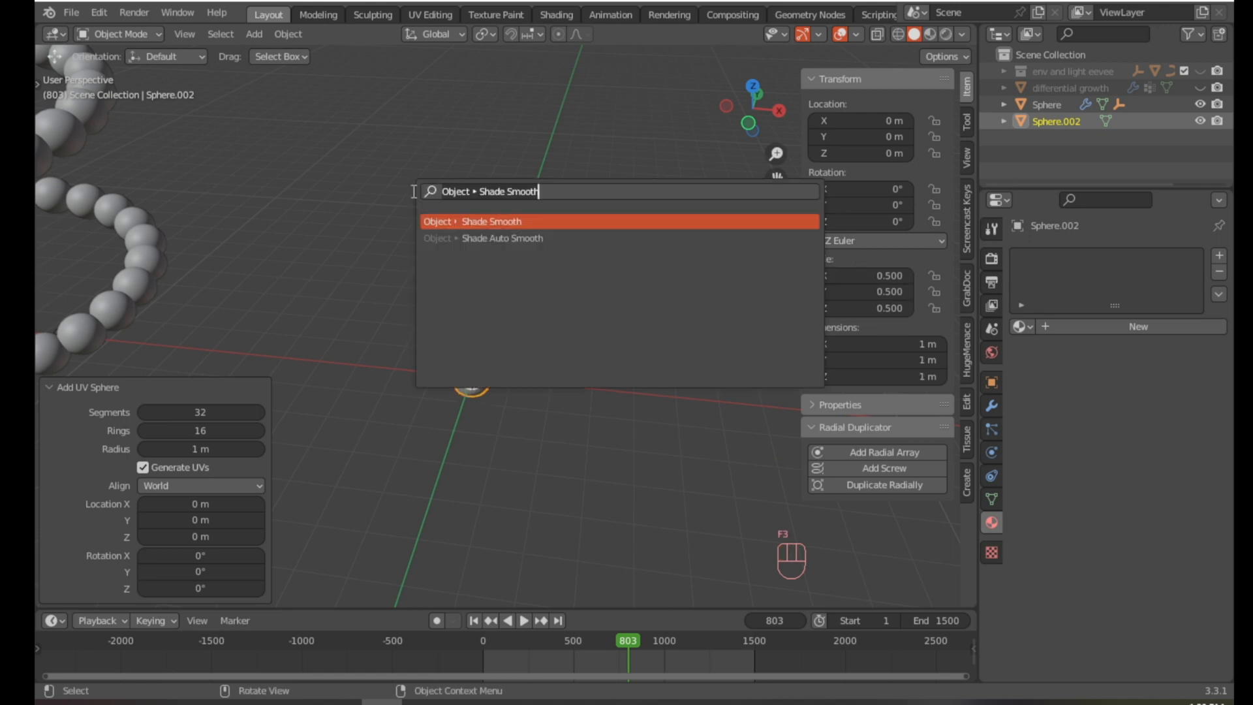
click(515, 216)
scroll(522, 369, up, 3)
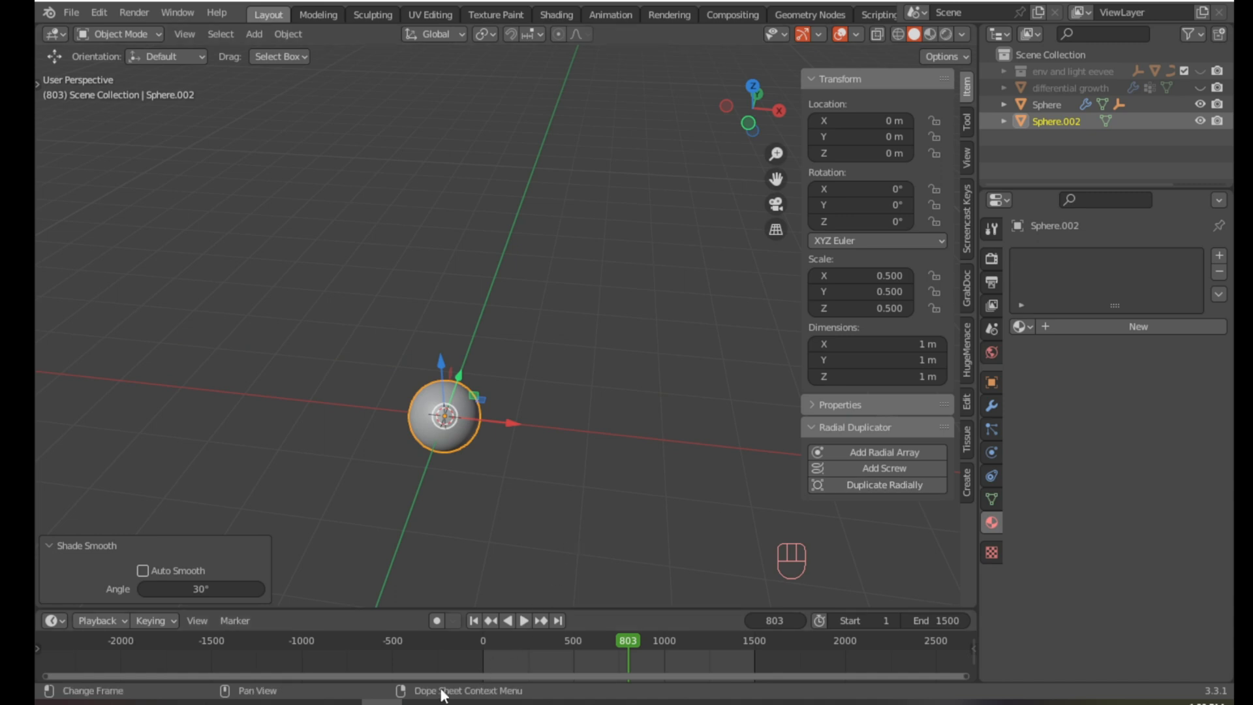
Add the line "you see the DUPLICATE RADIALLY the difference" to the notes in an enlarged Text Editor area.
key(shift+F11)
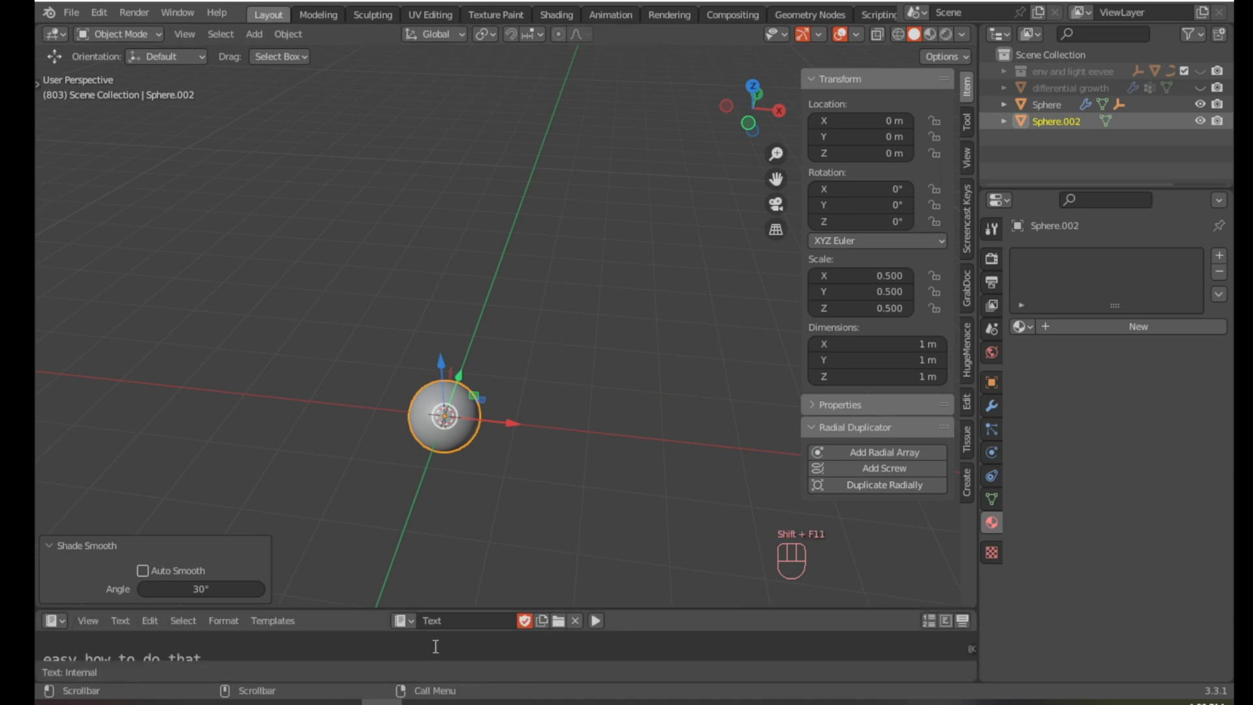
drag(645, 608, 629, 519)
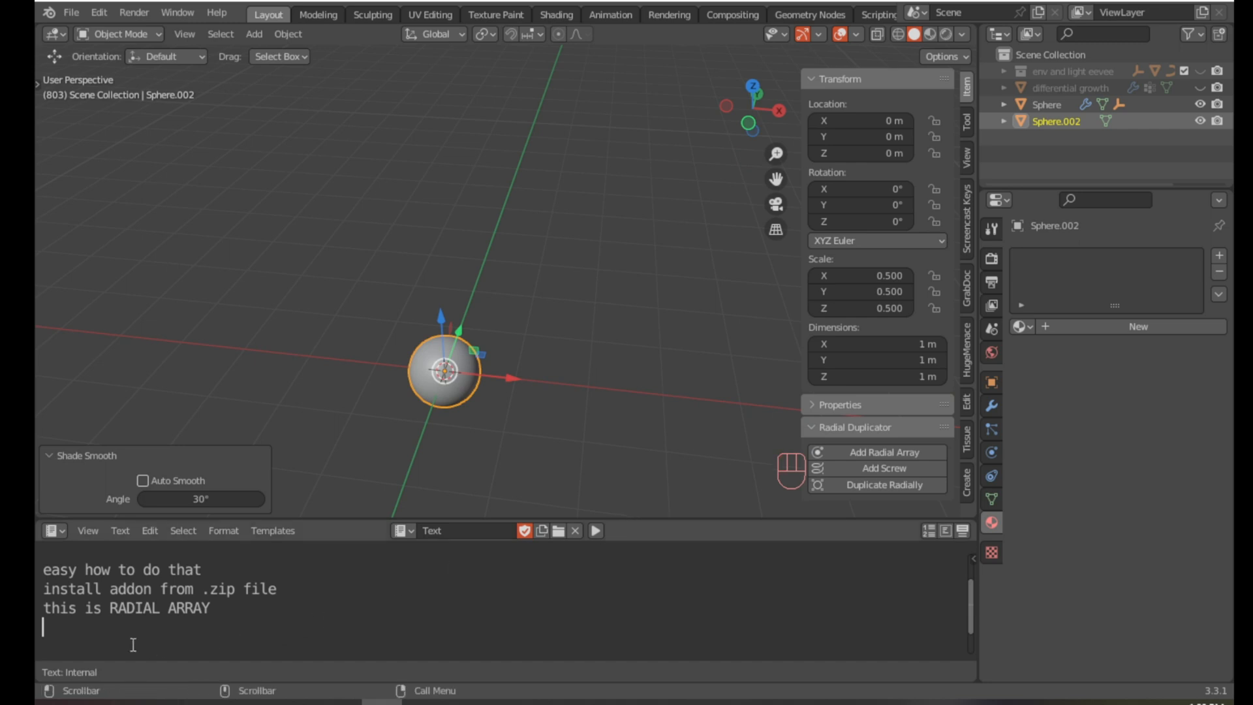
text(Y )
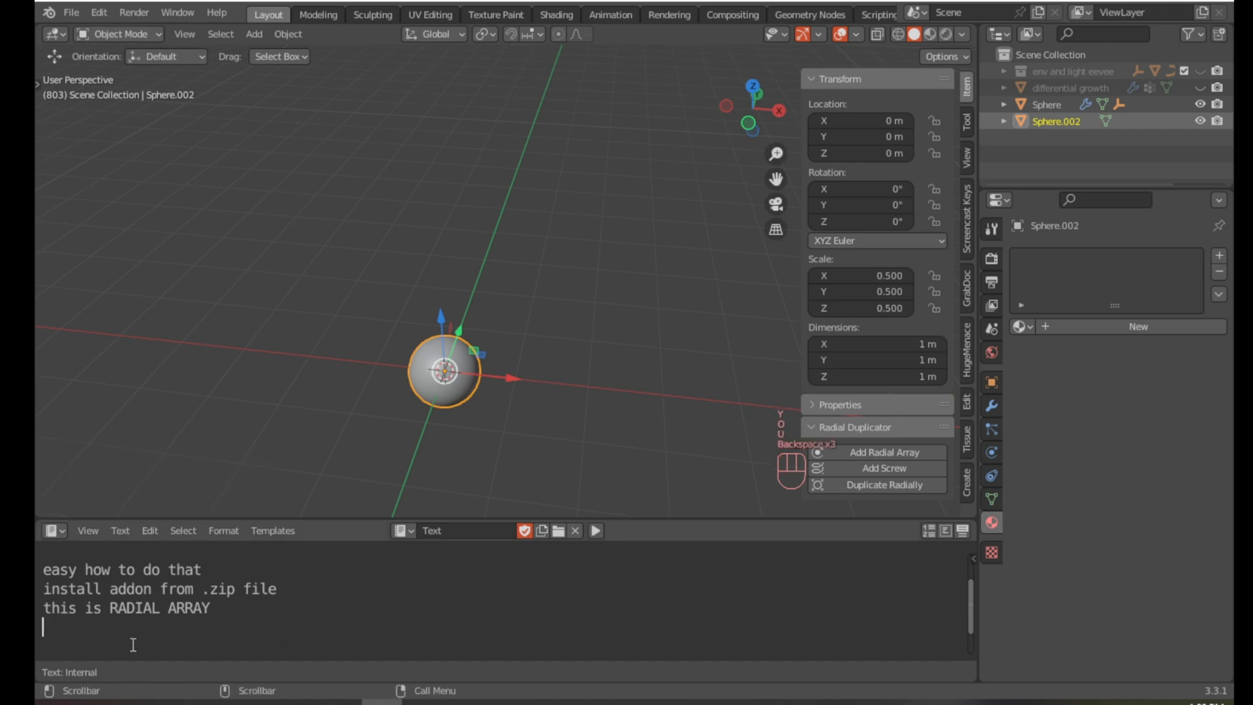
text(you see )
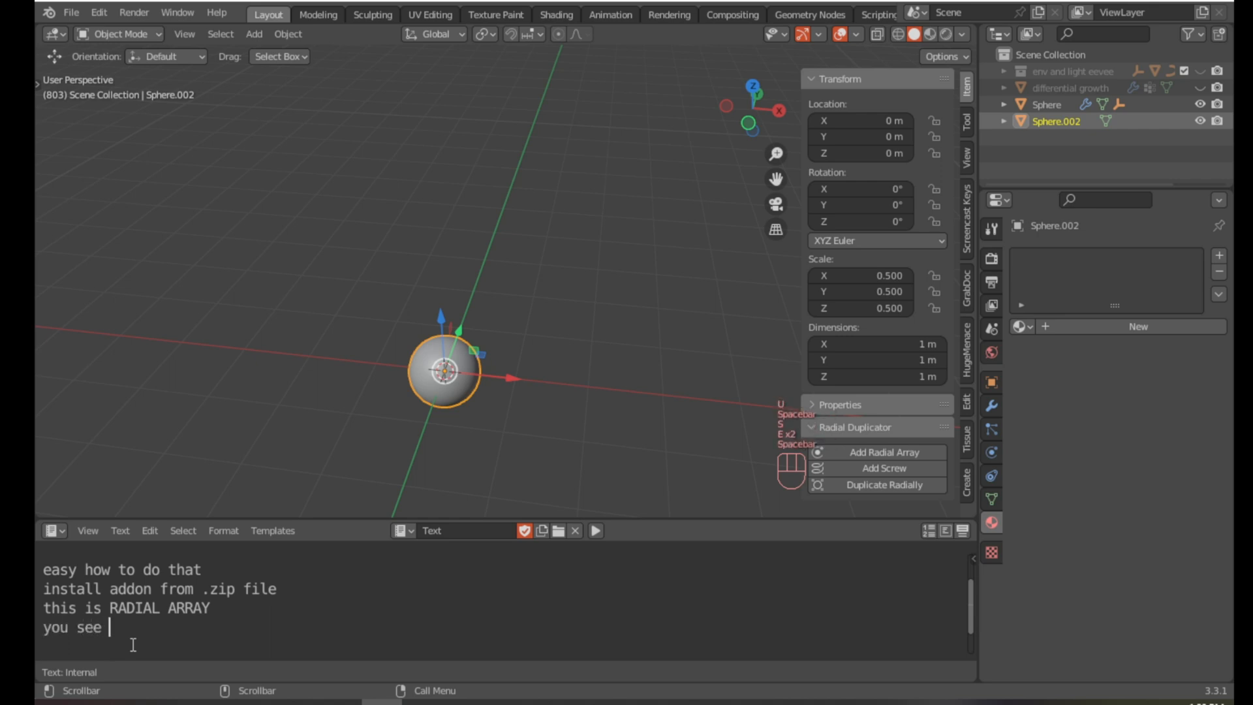
text(the DUPLICATE)
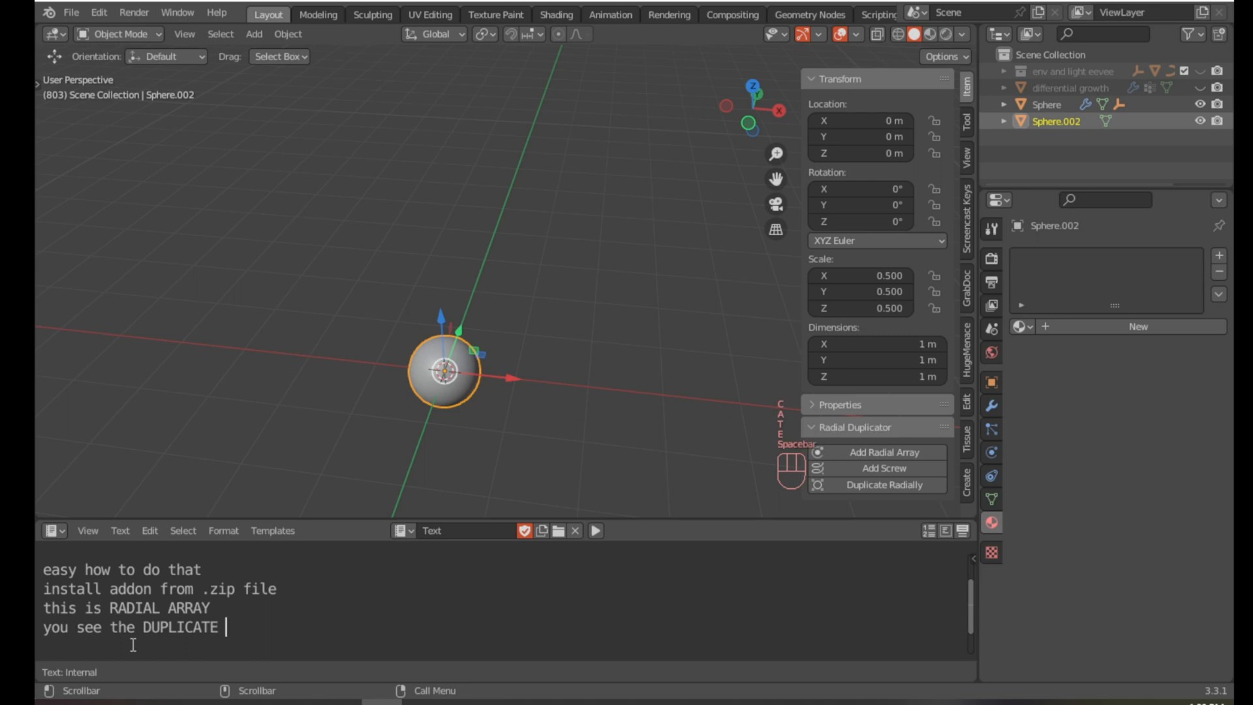
text( RADIALLY)
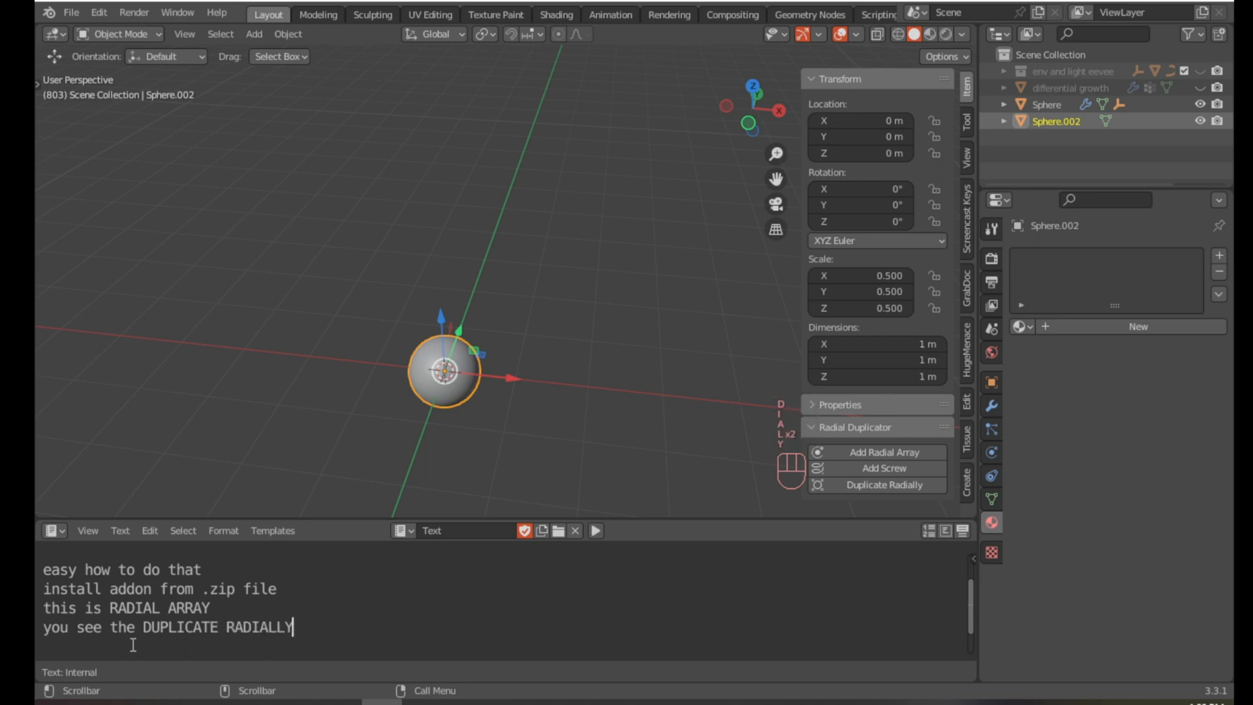
text( the difference)
Change the Text Editor area back to a low timeline and apply Duplicate Radially to the new sphere.
key(shift+F12)
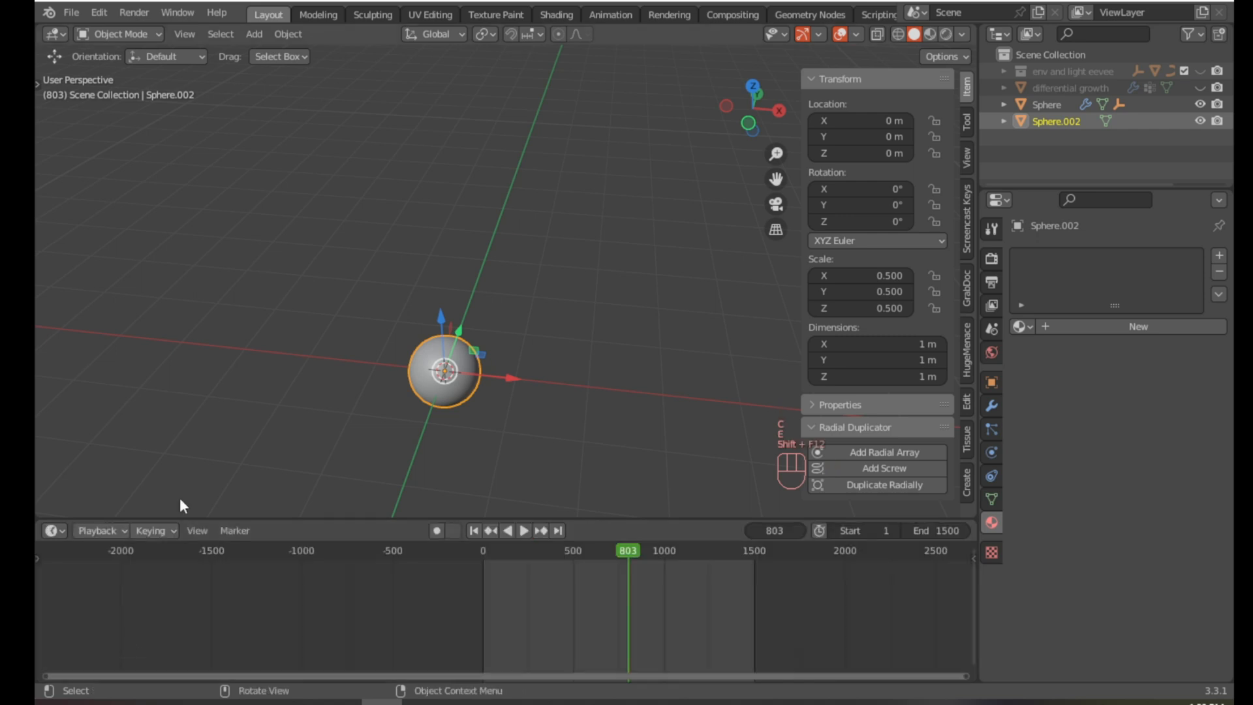
drag(691, 519, 685, 643)
click(860, 485)
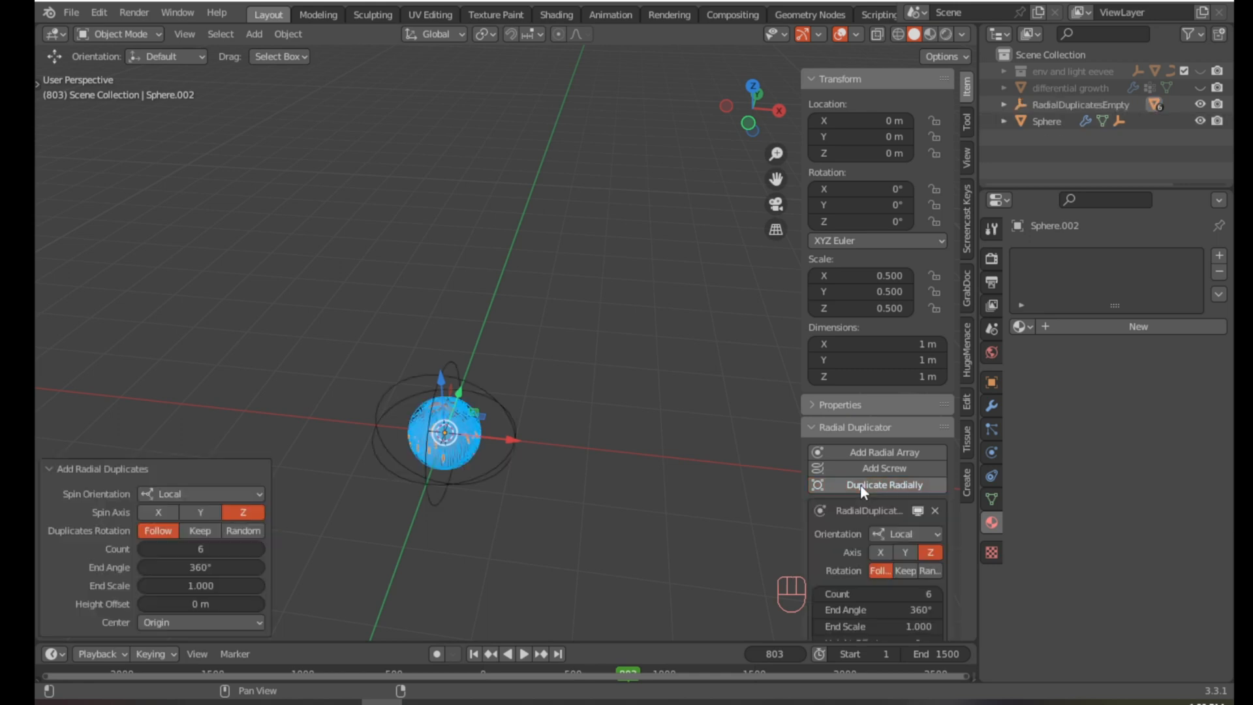
Move the sphere's mesh about -3.08 m along X in Edit Mode to spread the radial duplicates, and save the file.
scroll(457, 441, up, 2)
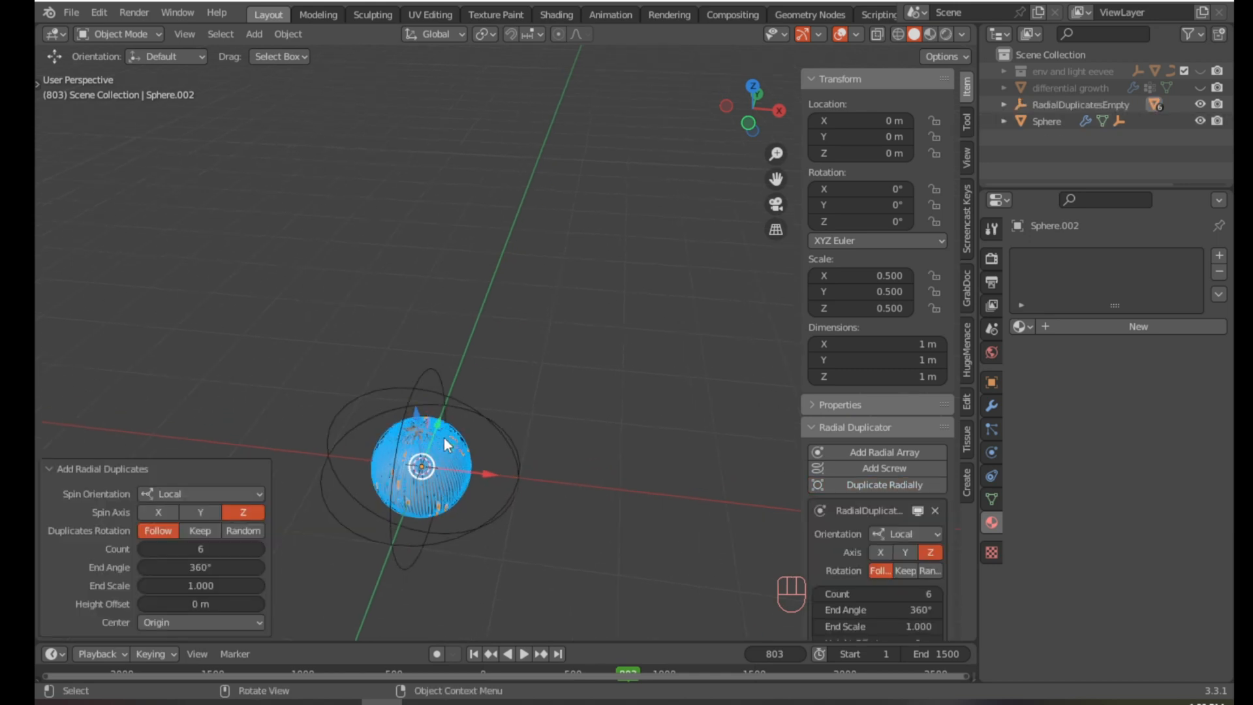
key(Tab)
drag(484, 475, 207, 444)
scroll(355, 411, down, 1)
scroll(355, 411, down, 5)
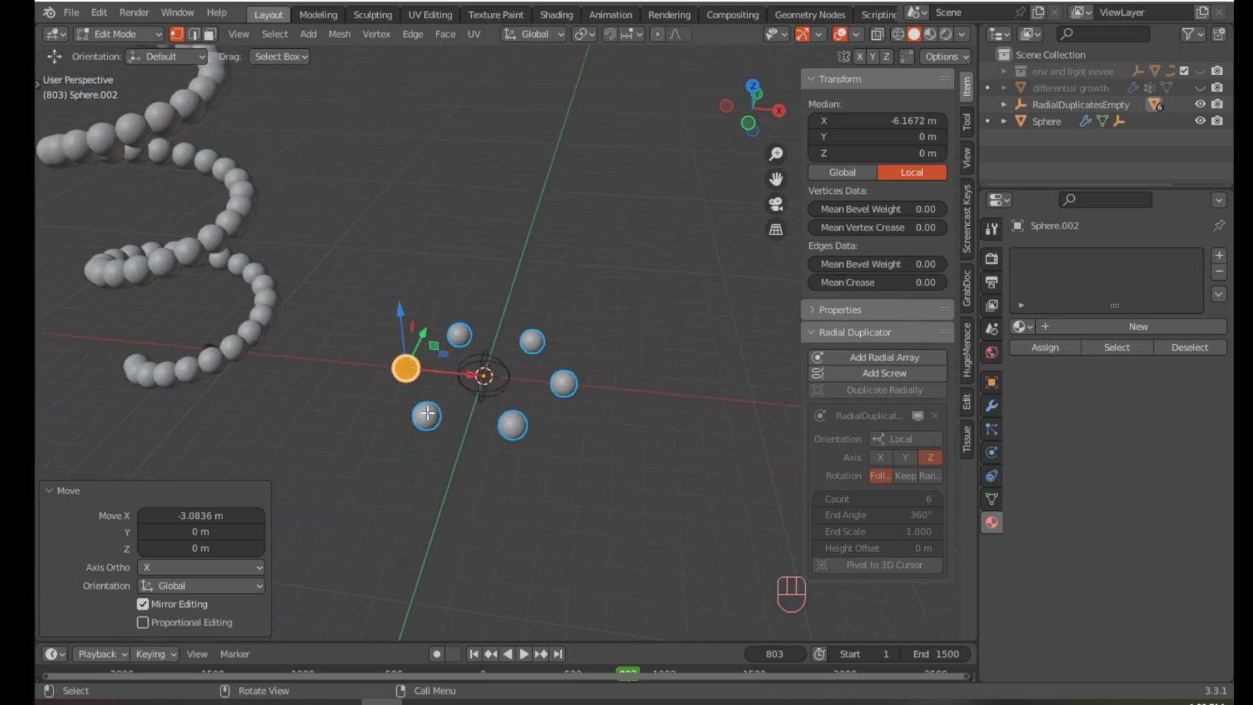
key(Tab)
scroll(528, 421, up, 3)
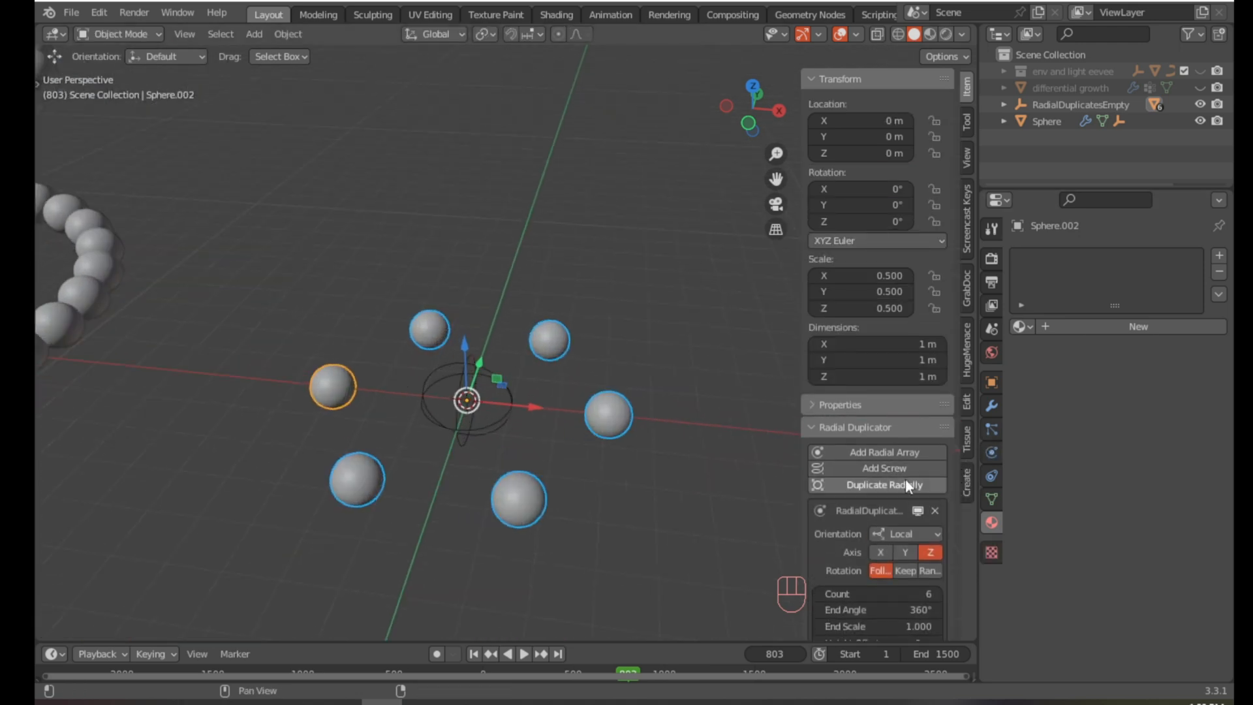
scroll(888, 506, down, 2)
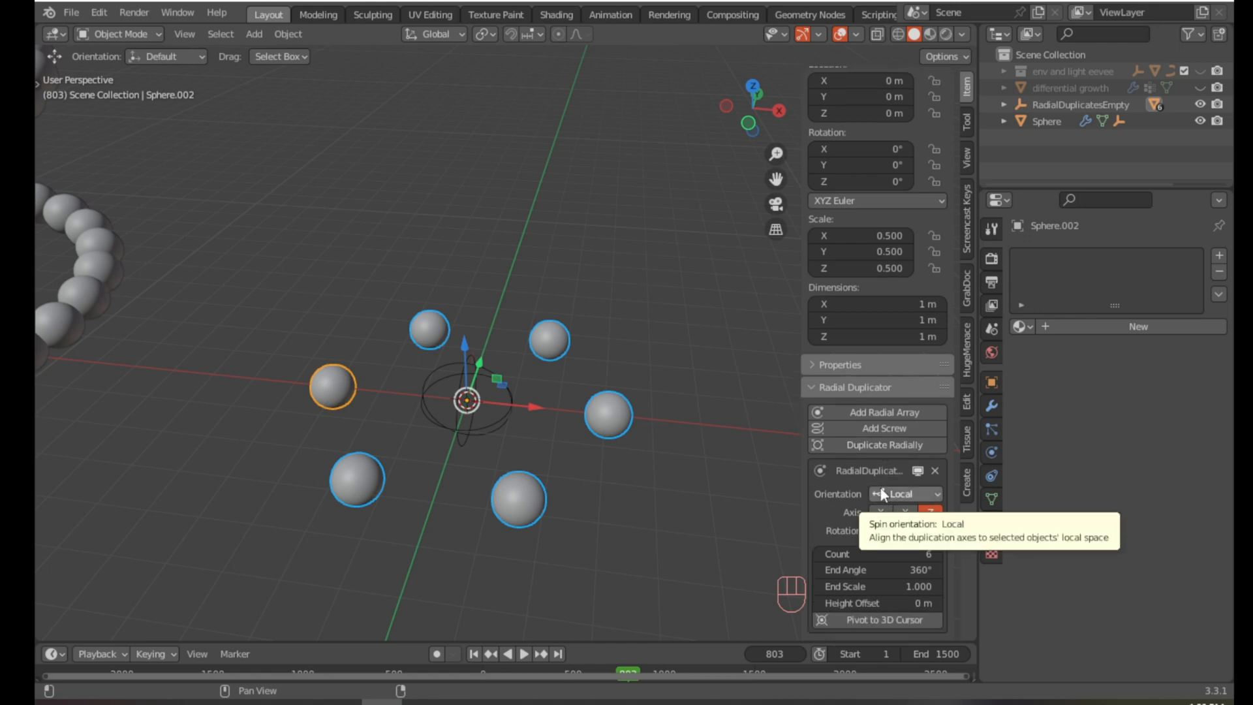
key(ctrl+s)
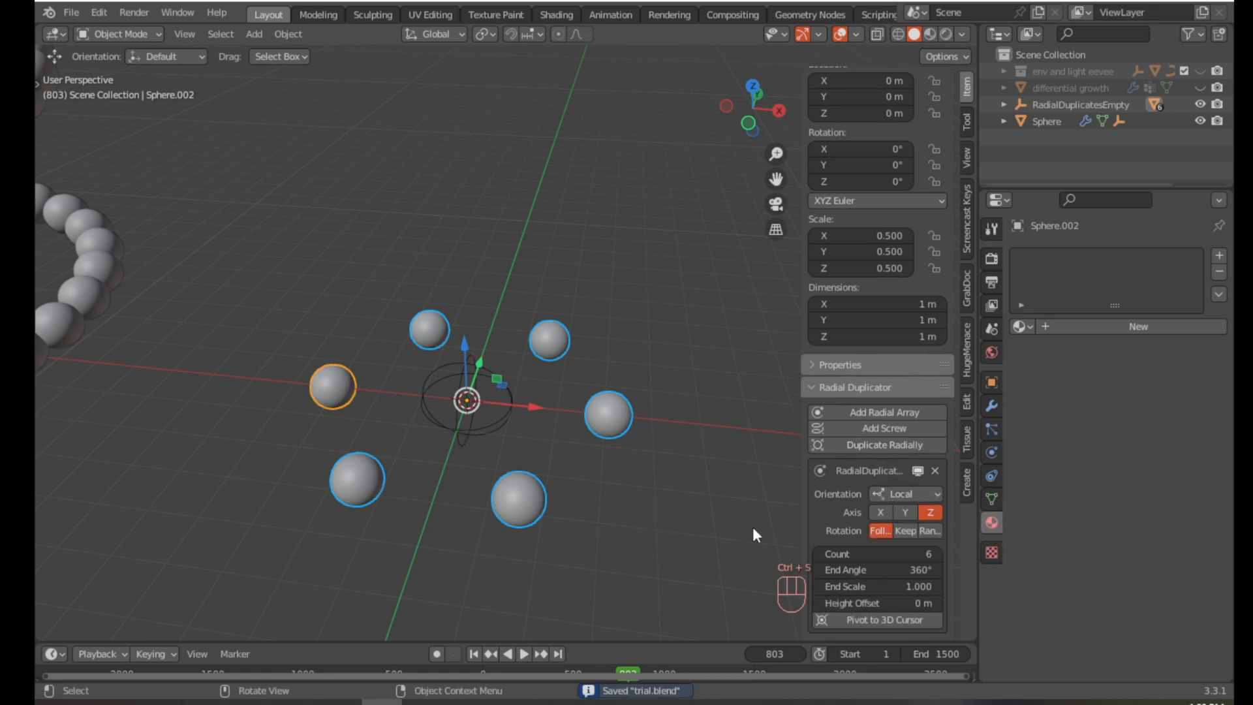
Set the radial duplicates' count to 77 and their end angle to 360°.
drag(859, 562, 966, 561)
drag(823, 554, 881, 561)
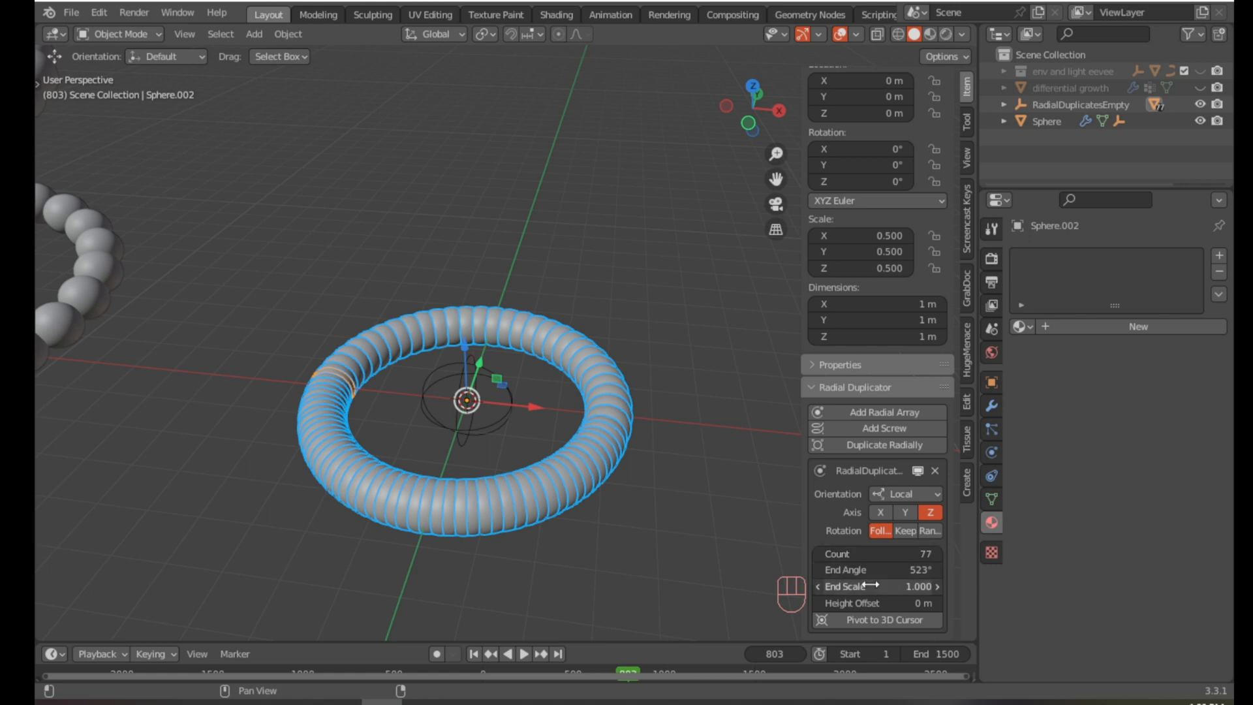
click(867, 571)
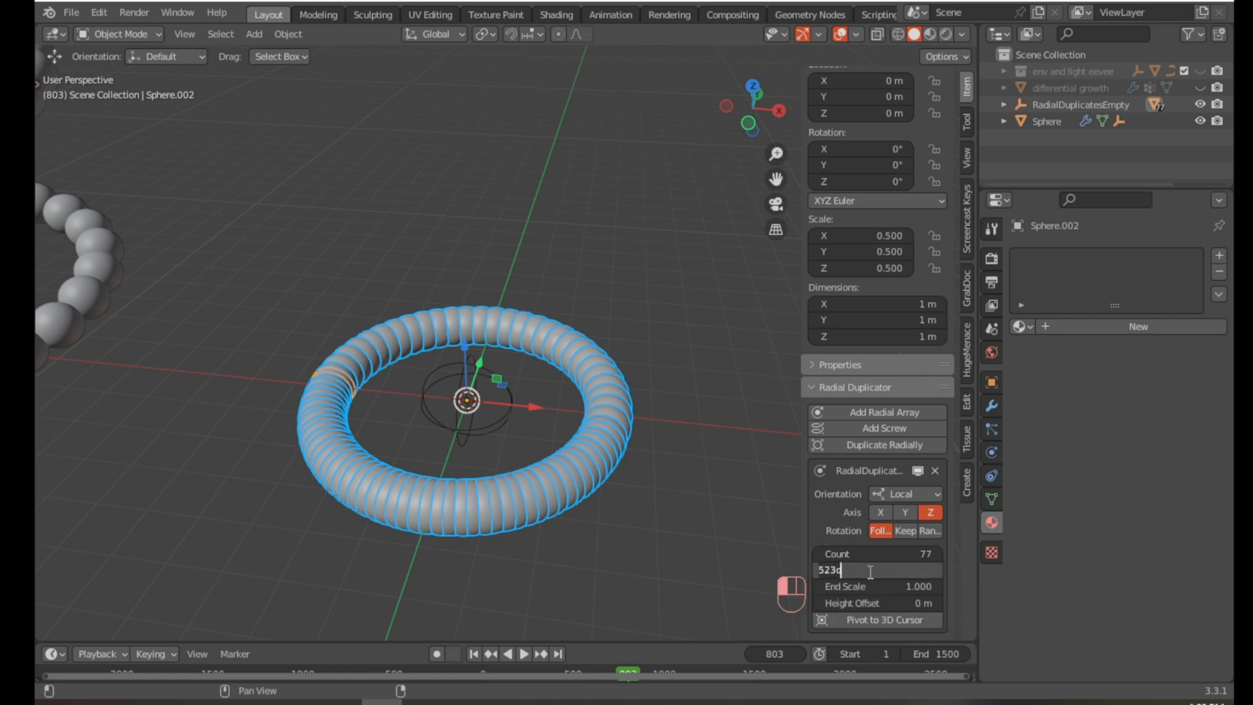
text(360)
key(Return)
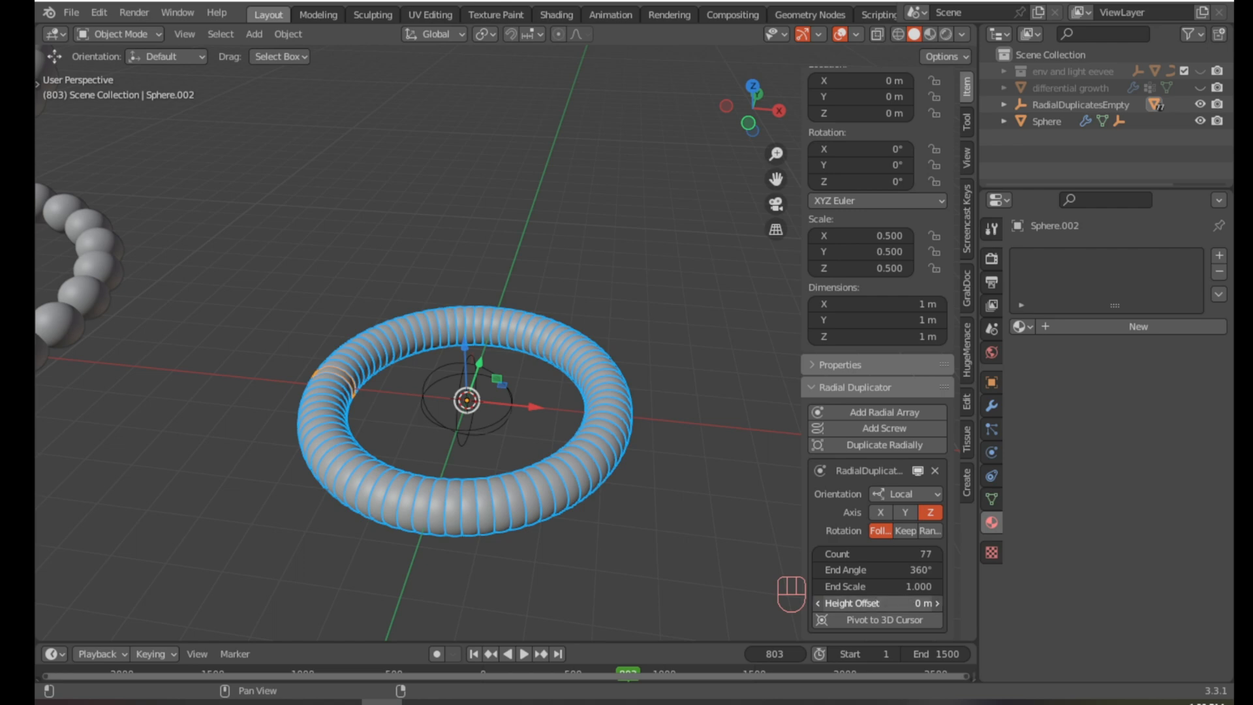
Raise the radial duplicates into a tapering spiral with a height offset of 0.15 m and an end scale of 0.28.
drag(887, 604, 920, 604)
middle_drag(665, 445, 531, 477)
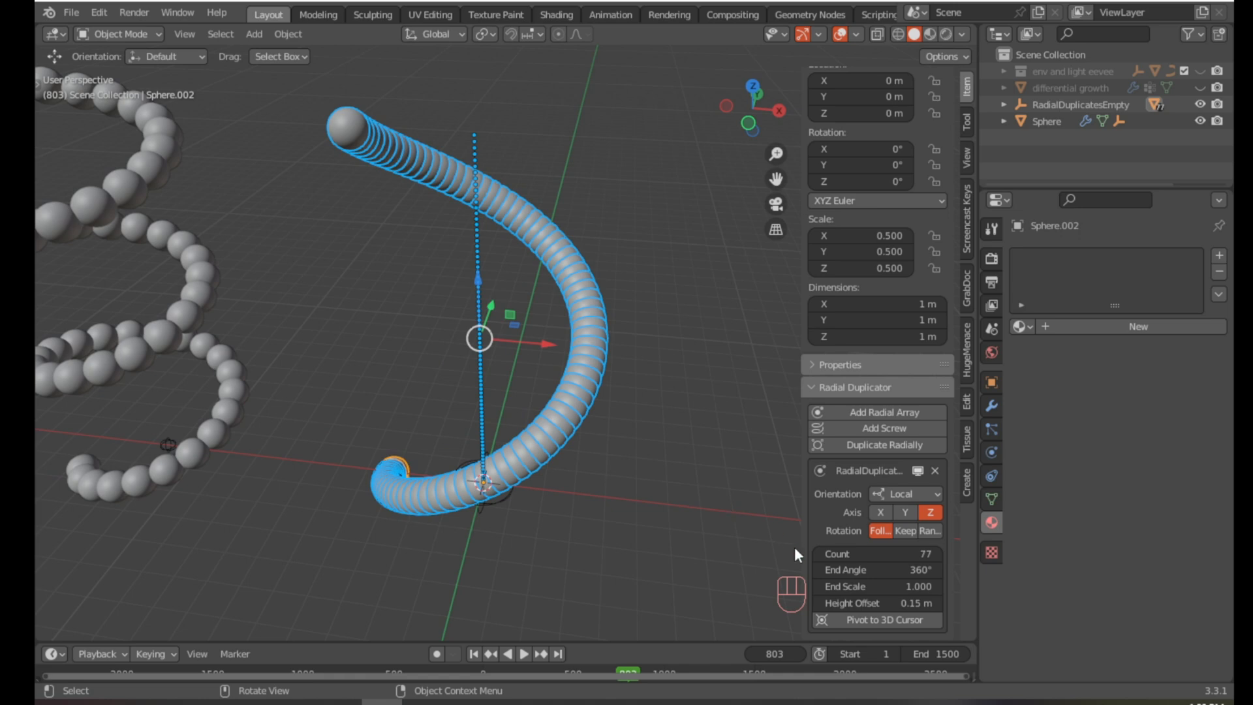
drag(868, 588, 809, 589)
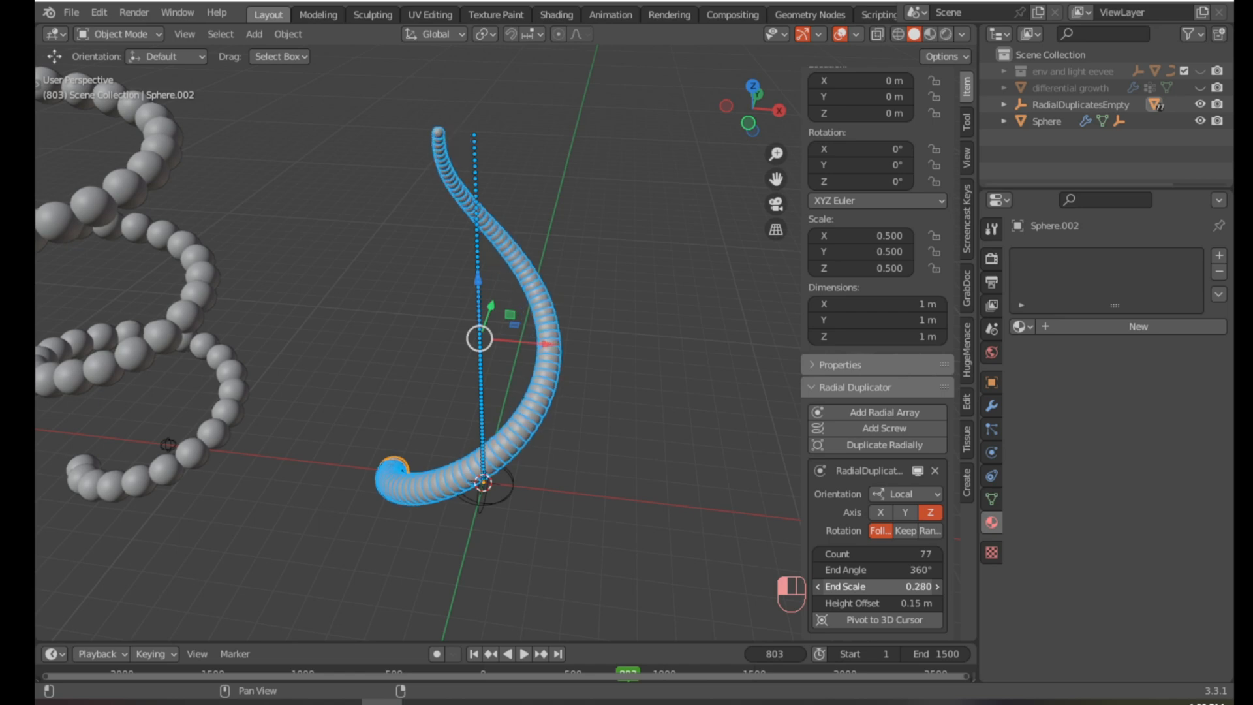
Increase the spiral's end angle to 2020° and its duplicate count to 147.
drag(877, 570, 1096, 570)
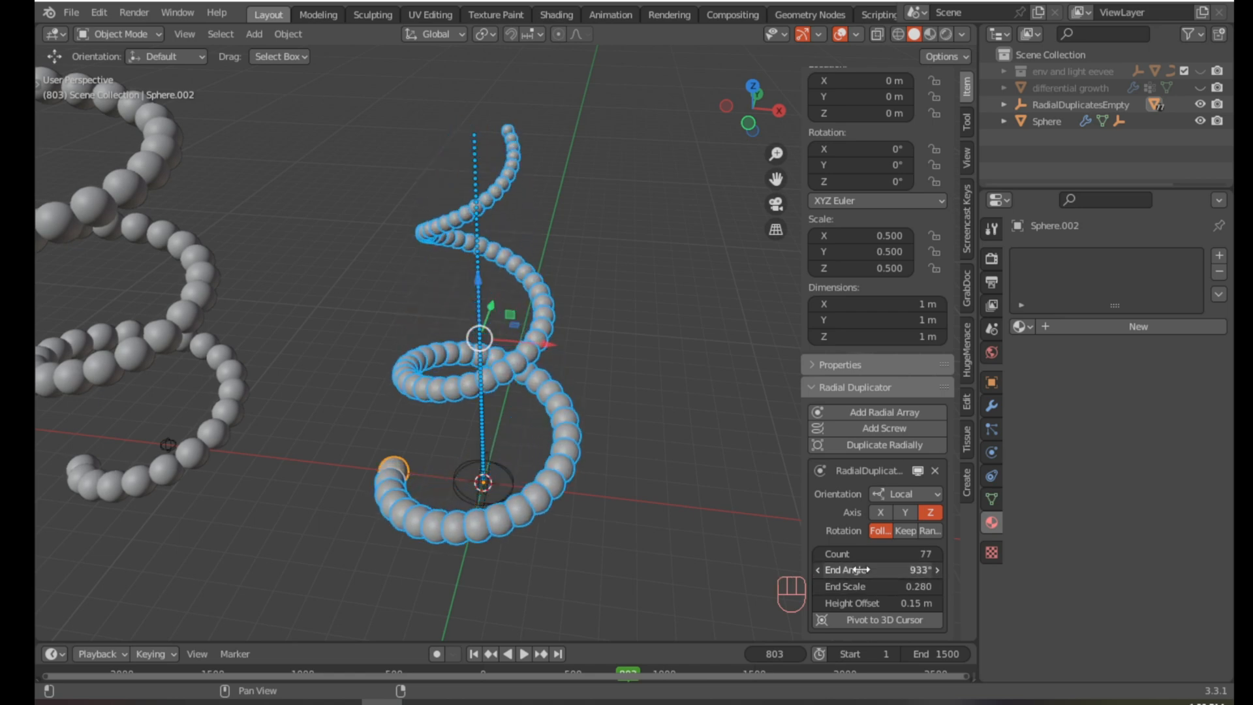
drag(856, 569, 1242, 569)
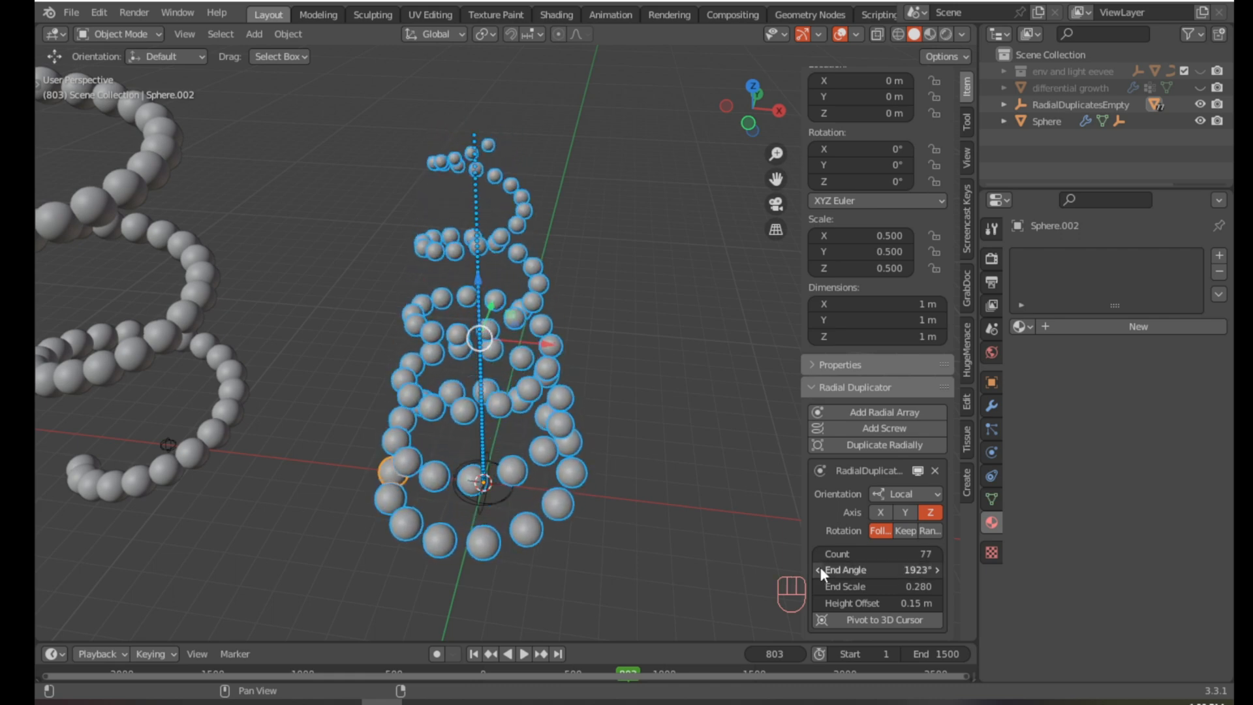
drag(832, 569, 1008, 553)
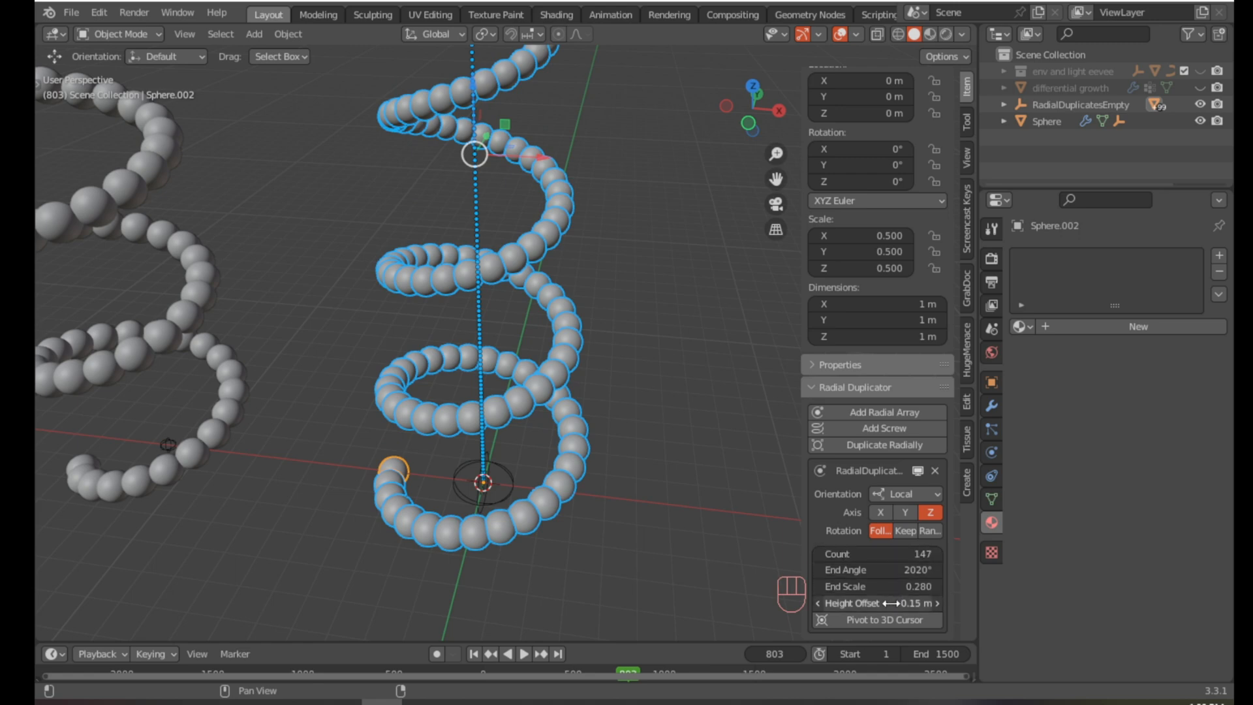
Try a height offset of 0.01 m on the spiral and examine the flattened form up close.
mouse_move(891, 603)
mouse_down()
mouse_move(822, 603)
mouse_move(917, 603)
mouse_move(822, 603)
mouse_move(890, 603)
mouse_up()
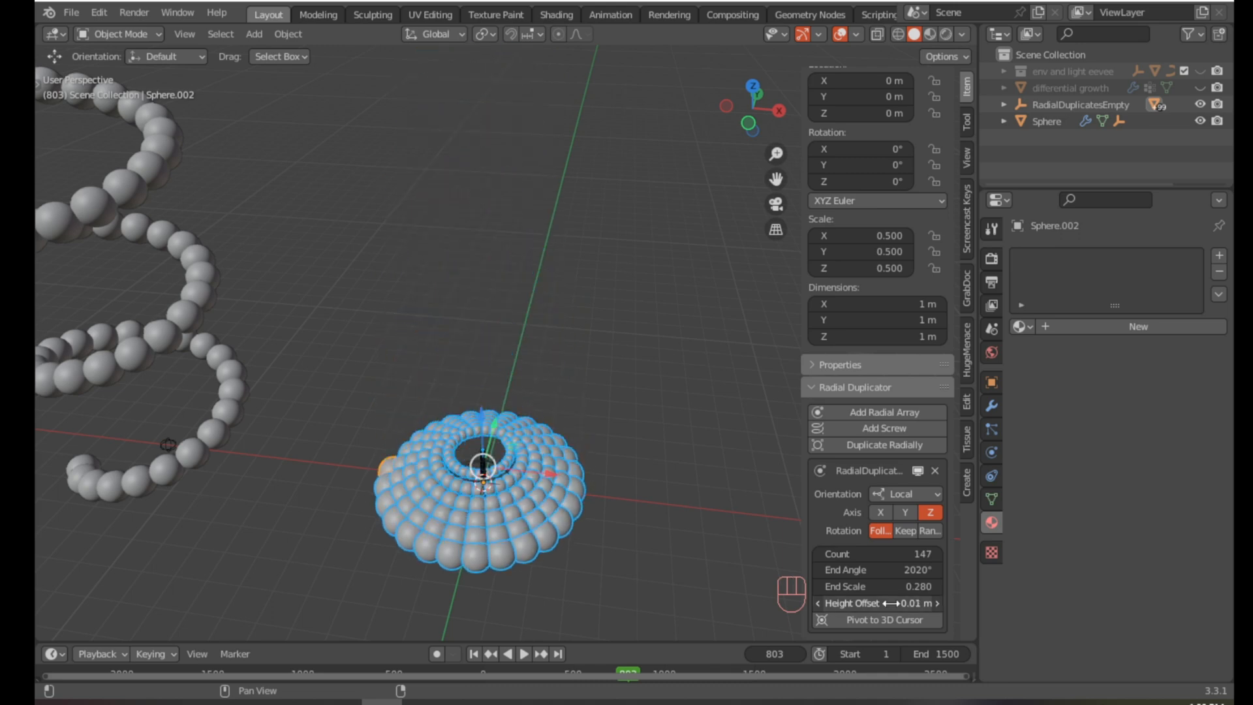
scroll(447, 502, up, 2)
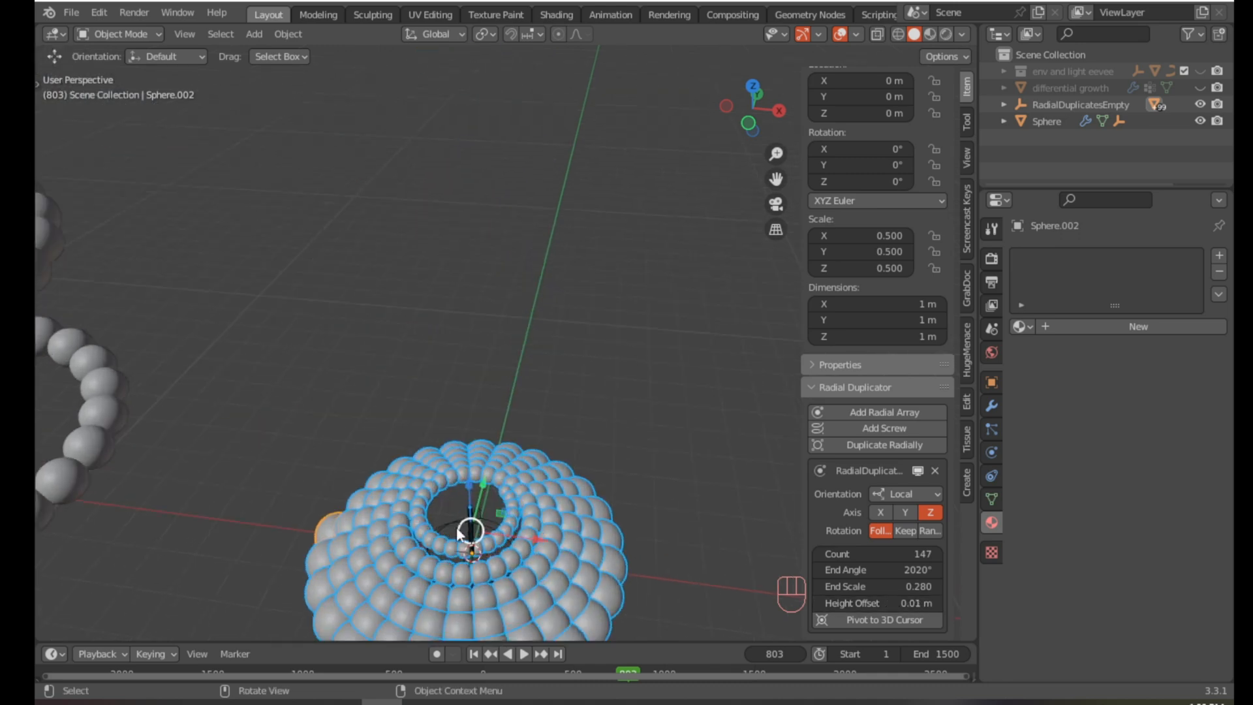
middle_drag(455, 506, 465, 447)
scroll(476, 520, down, 3)
scroll(477, 504, up, 5)
scroll(465, 447, up, 2)
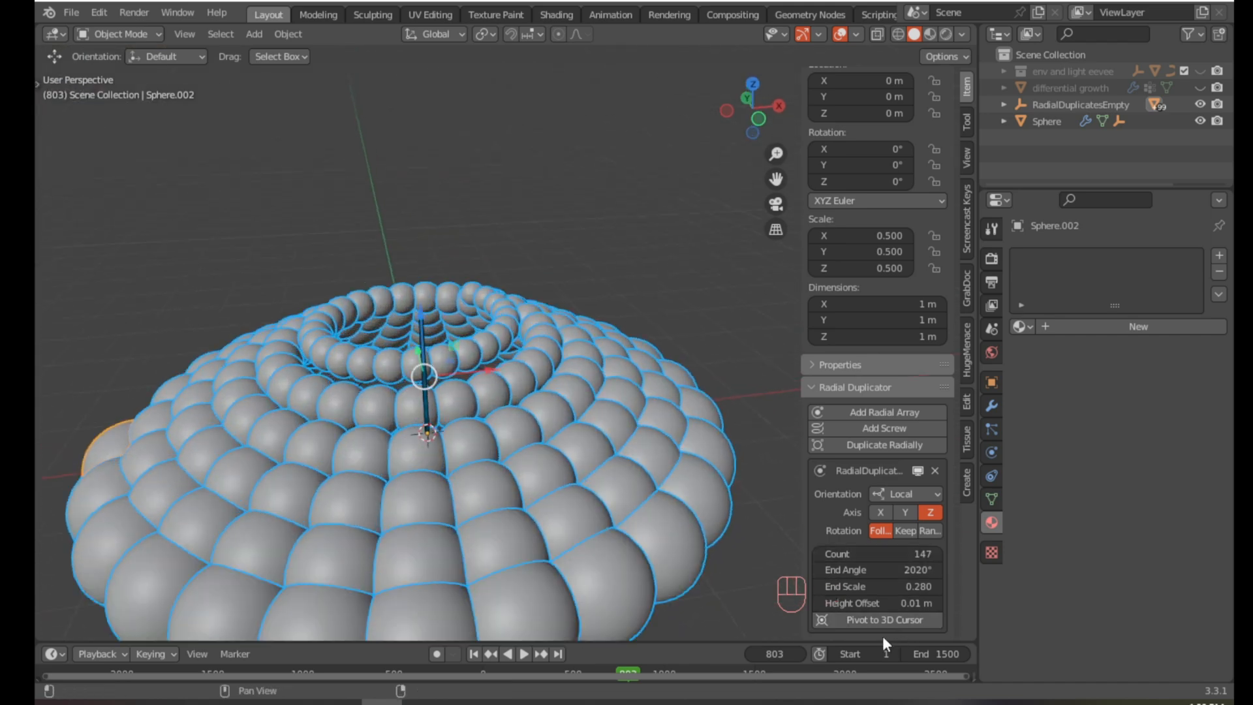
Set the spiral's height offset to 0.1 m.
drag(874, 603, 933, 603)
click(856, 601)
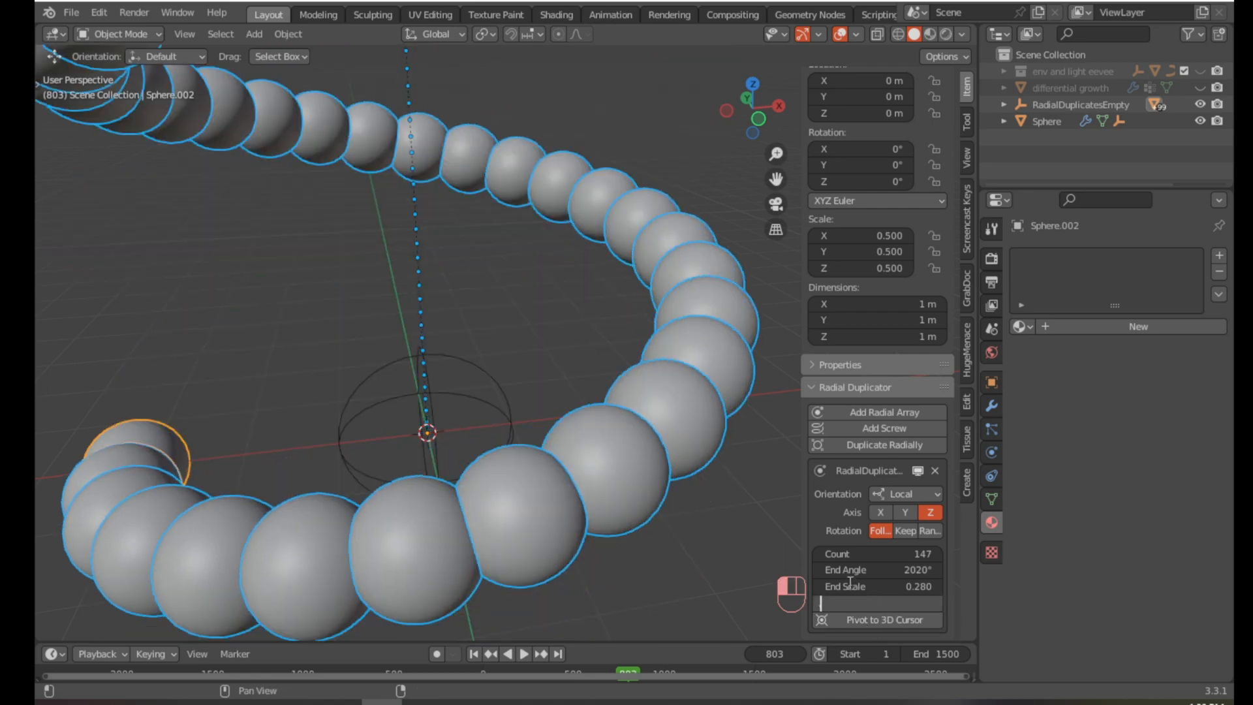
key(Return)
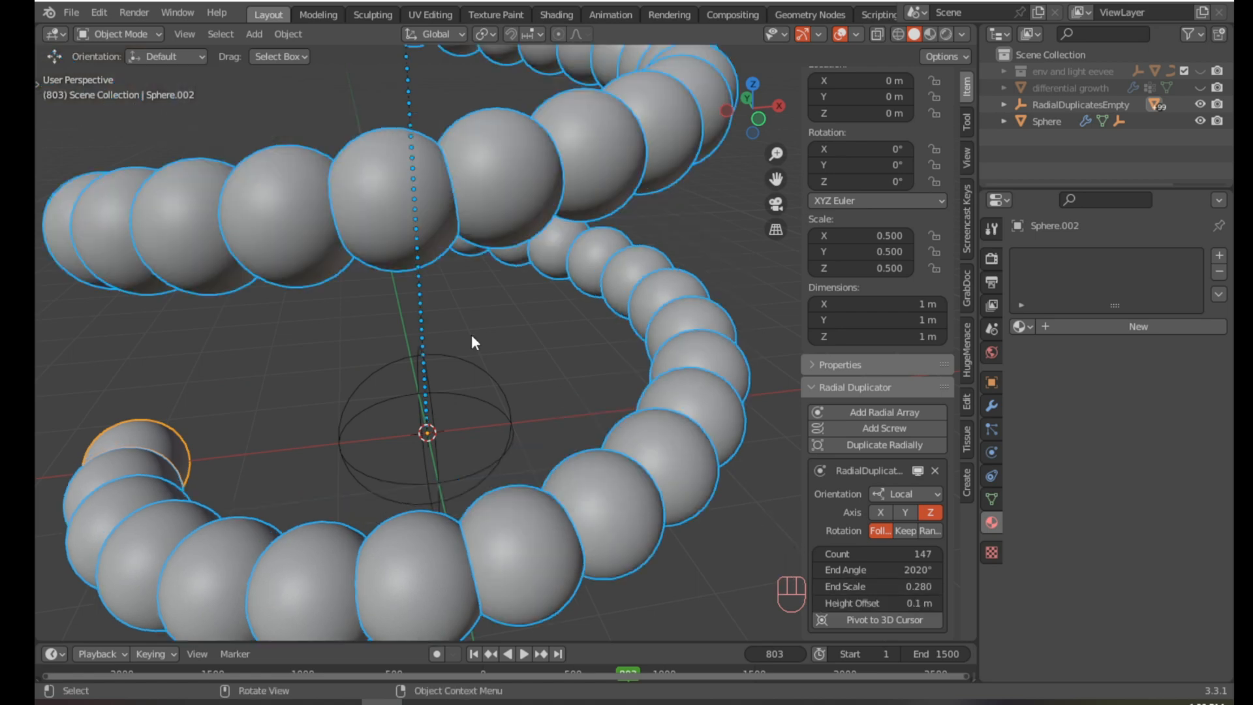
scroll(432, 303, down, 5)
middle_drag(445, 297, 406, 292)
shift+middle_drag(465, 199, 408, 391)
scroll(460, 166, up, 2)
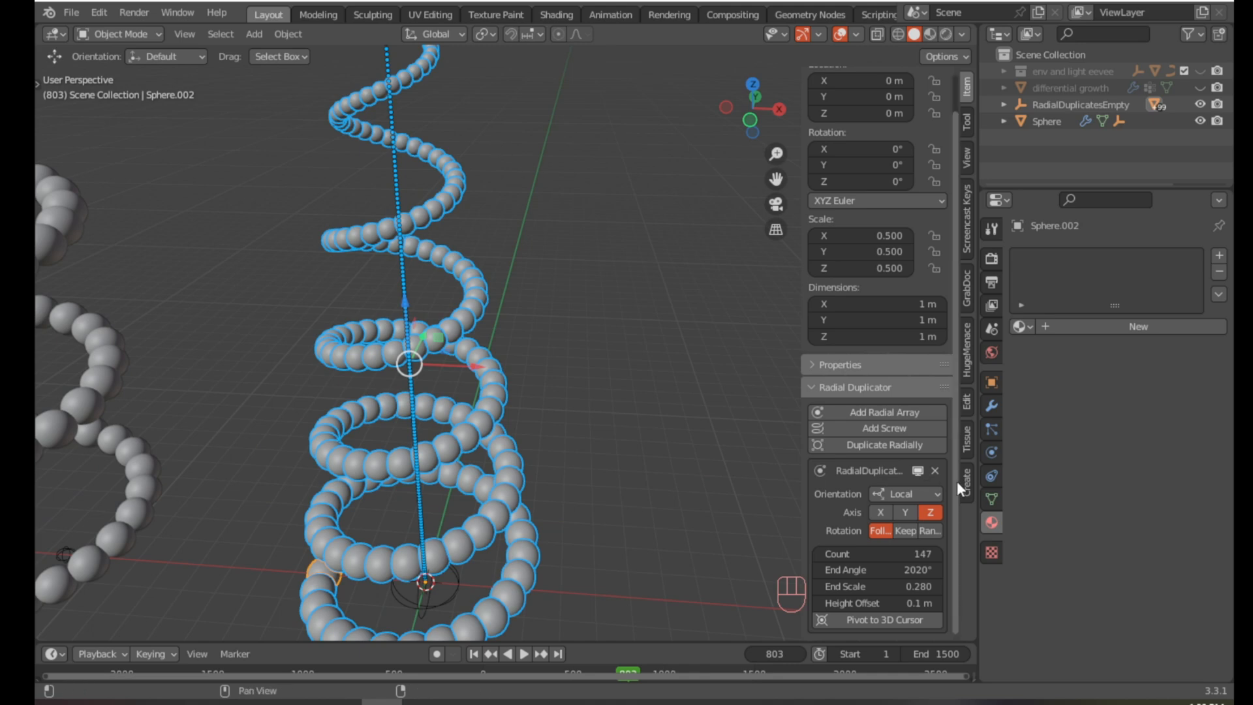
Reduce the spiral's duplicate count to 103, deselect everything and hide the viewport sidebar.
drag(877, 554, 844, 553)
shift+middle_drag(518, 334, 590, 205)
click(590, 205)
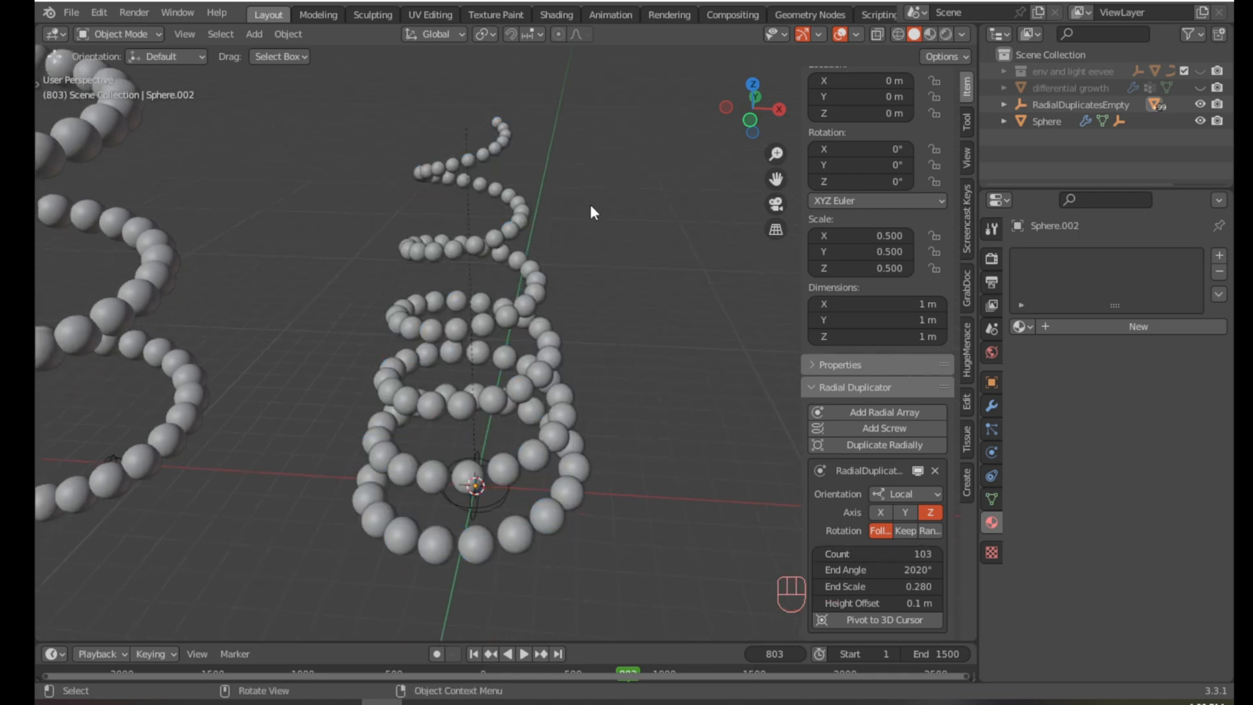
key(n)
Scale the taller, untapered spiral down to about 0.498 of its size.
shift+middle_drag(565, 298, 741, 330)
scroll(717, 329, down, 3)
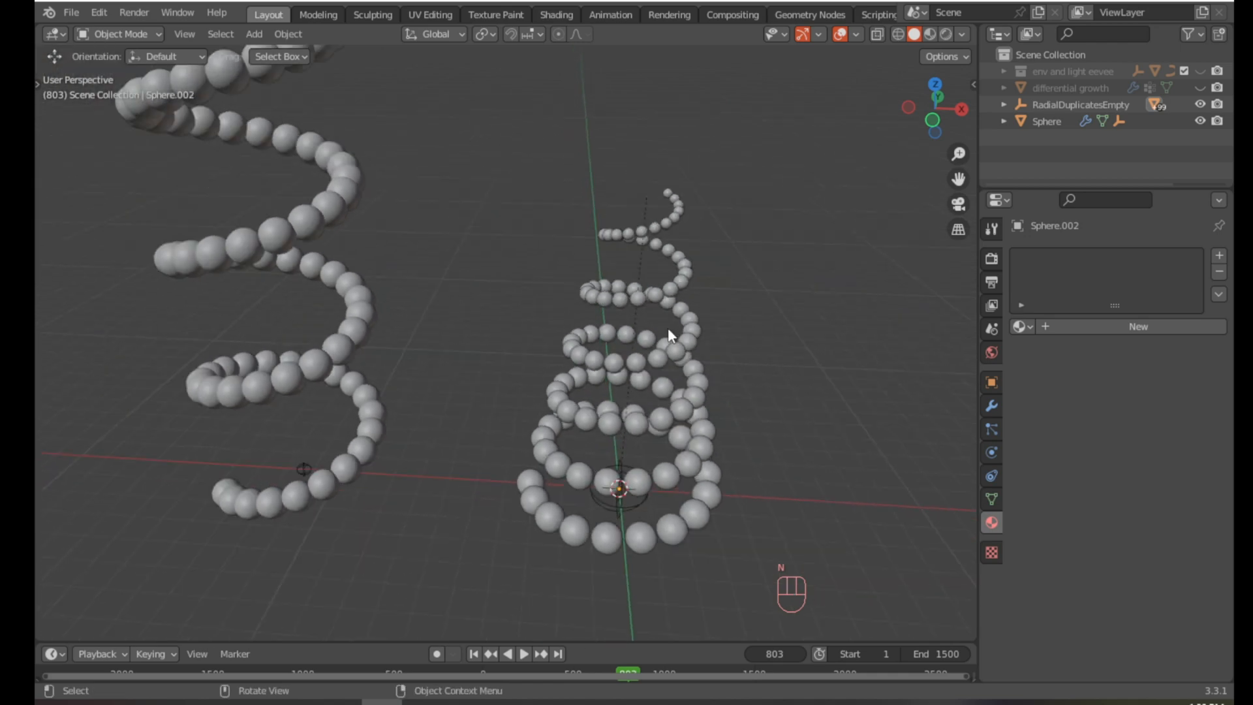
shift+middle_drag(616, 327, 655, 446)
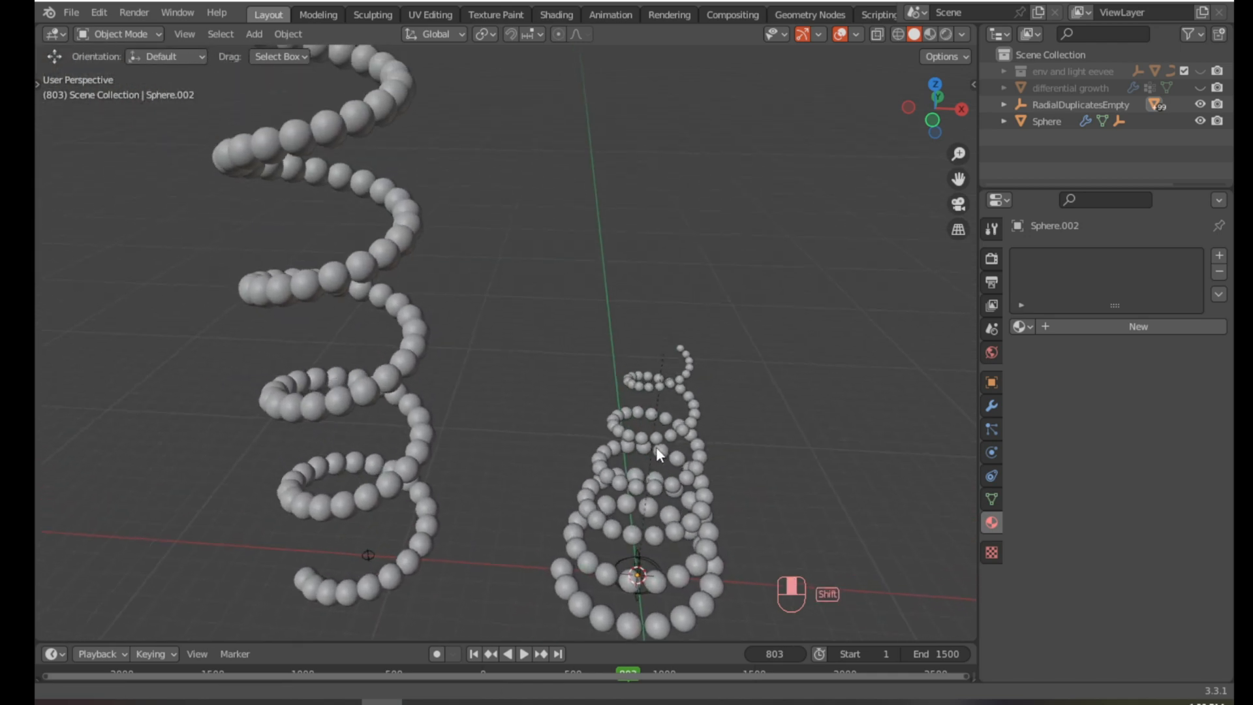
scroll(531, 392, down, 3)
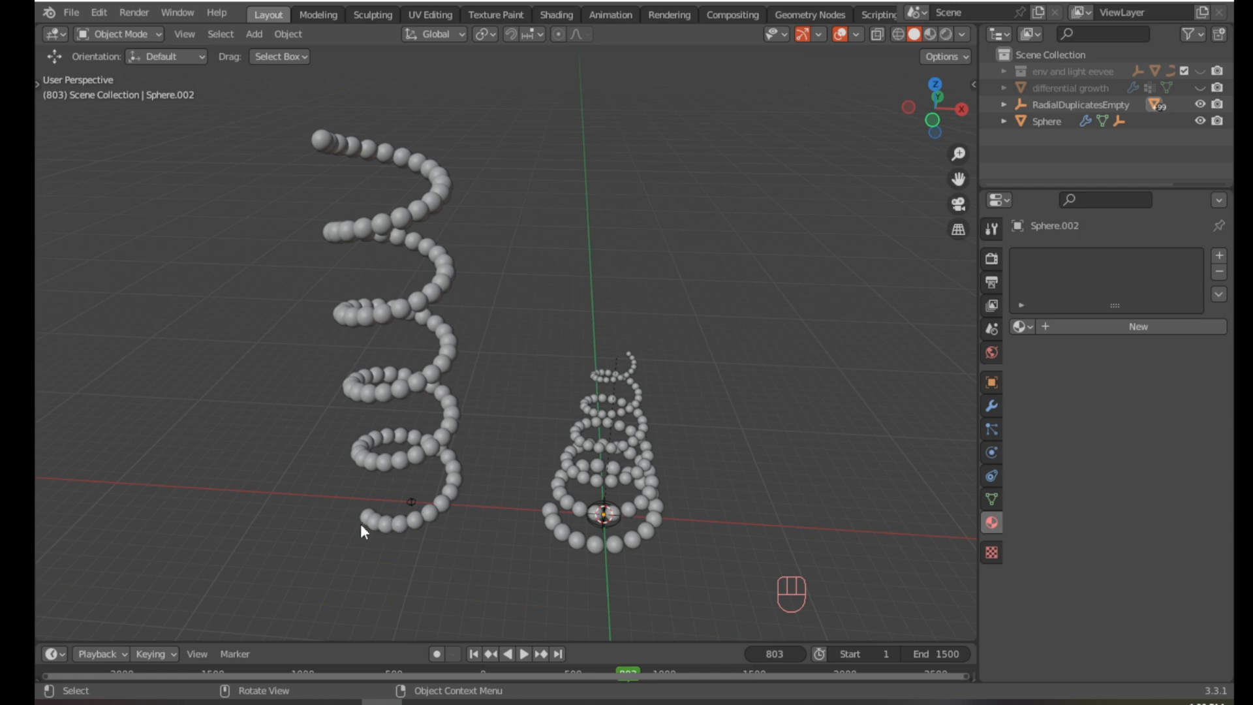
click(365, 522)
key(s)
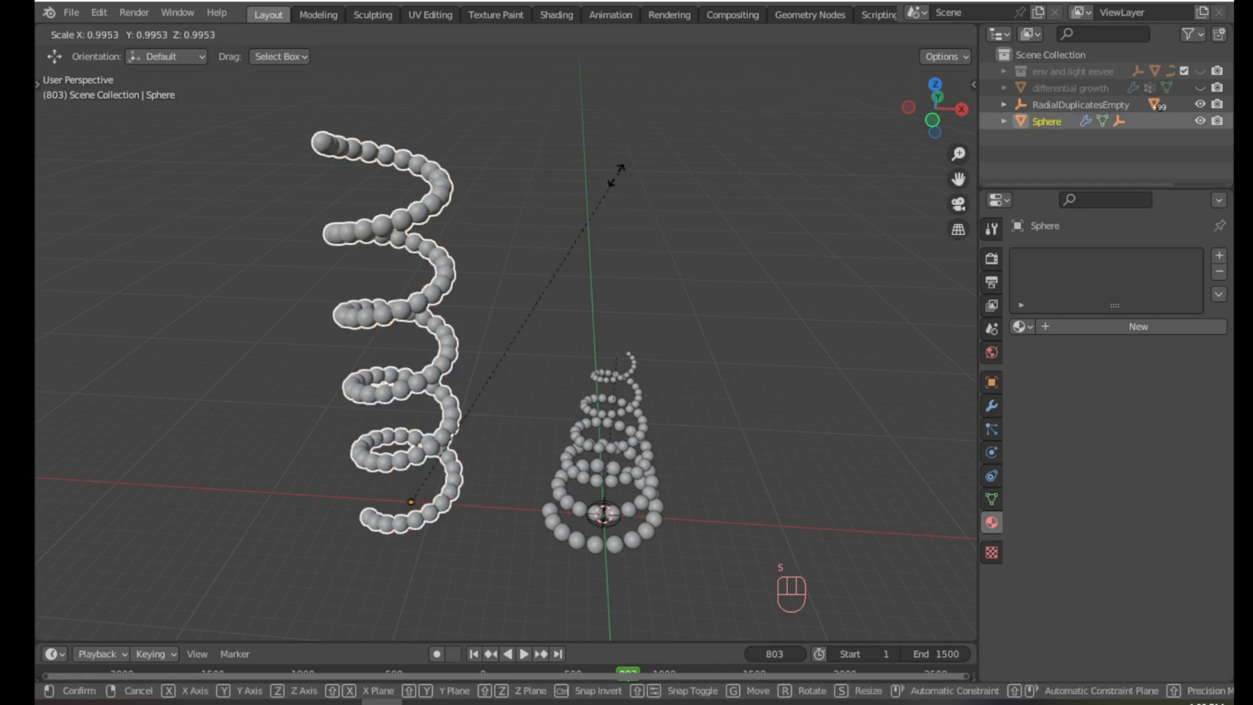
click(464, 305)
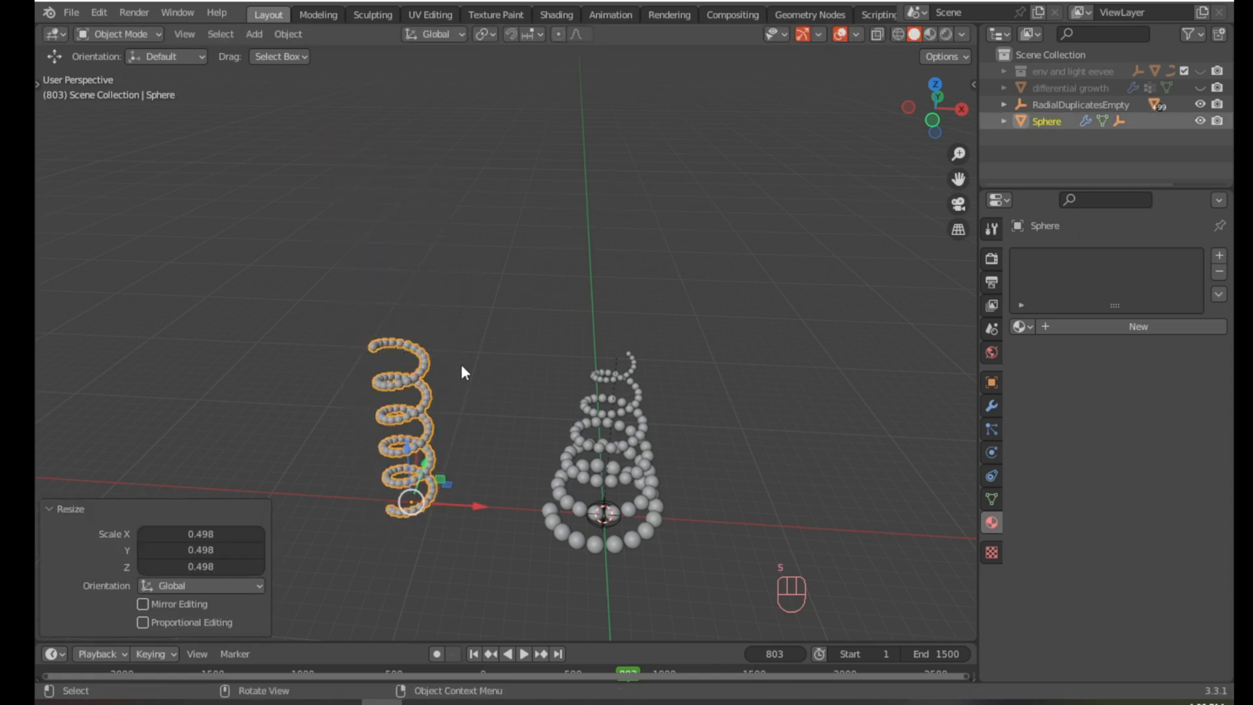
Move the scaled spiral about 5.13 m along X towards the tapered spiral.
scroll(476, 329, up, 3)
drag(418, 464, 574, 465)
shift+middle_drag(573, 465, 552, 337)
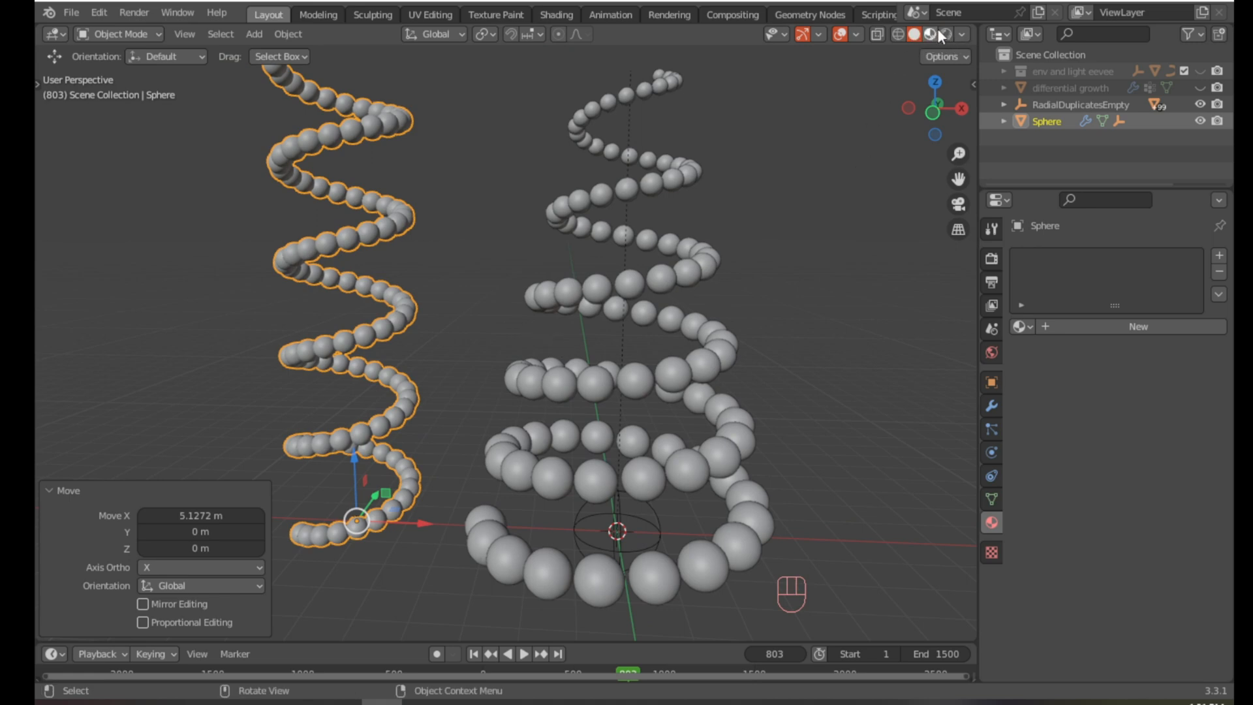
Deselect the spiral and turn off the viewport gizmos and overlays.
click(963, 34)
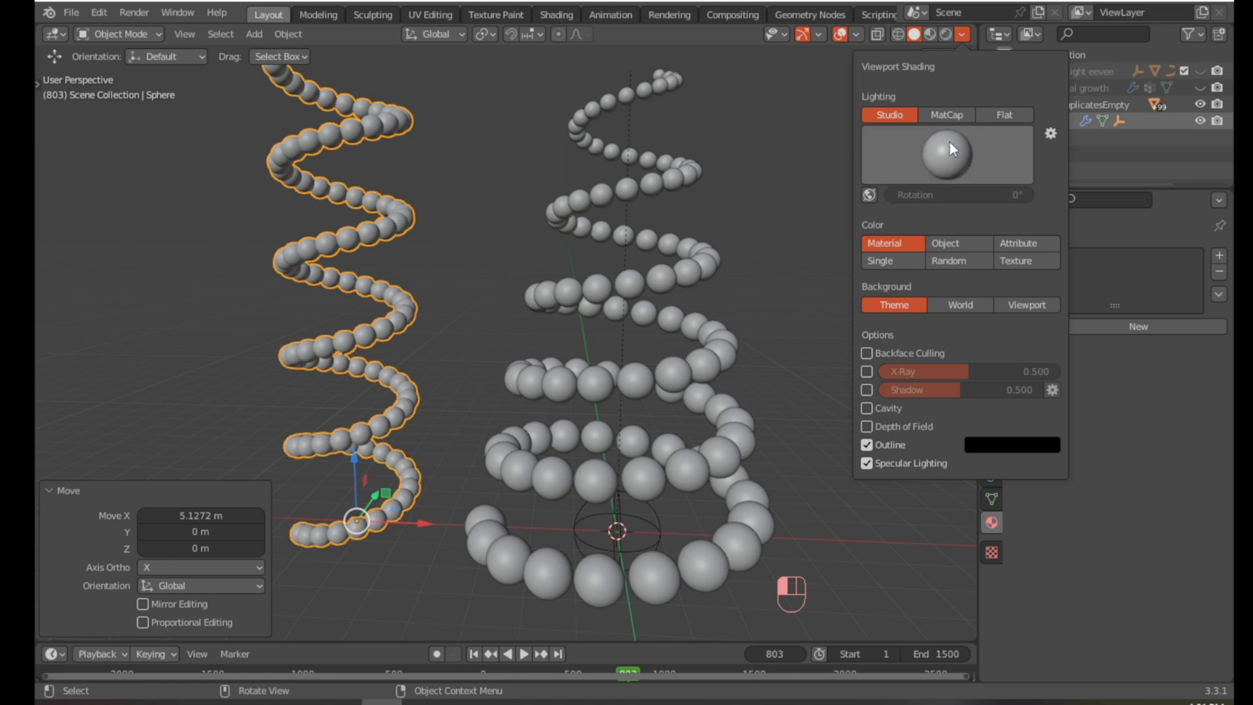
click(828, 226)
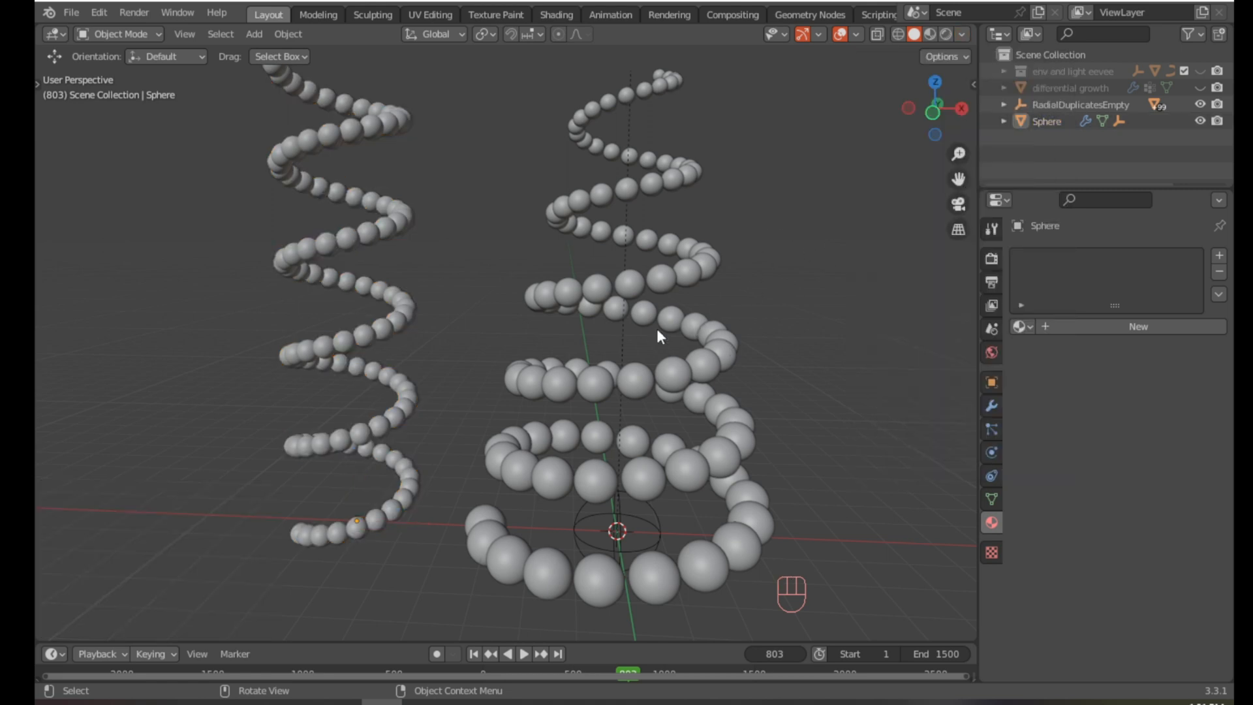
middle_drag(657, 328, 663, 300)
click(841, 34)
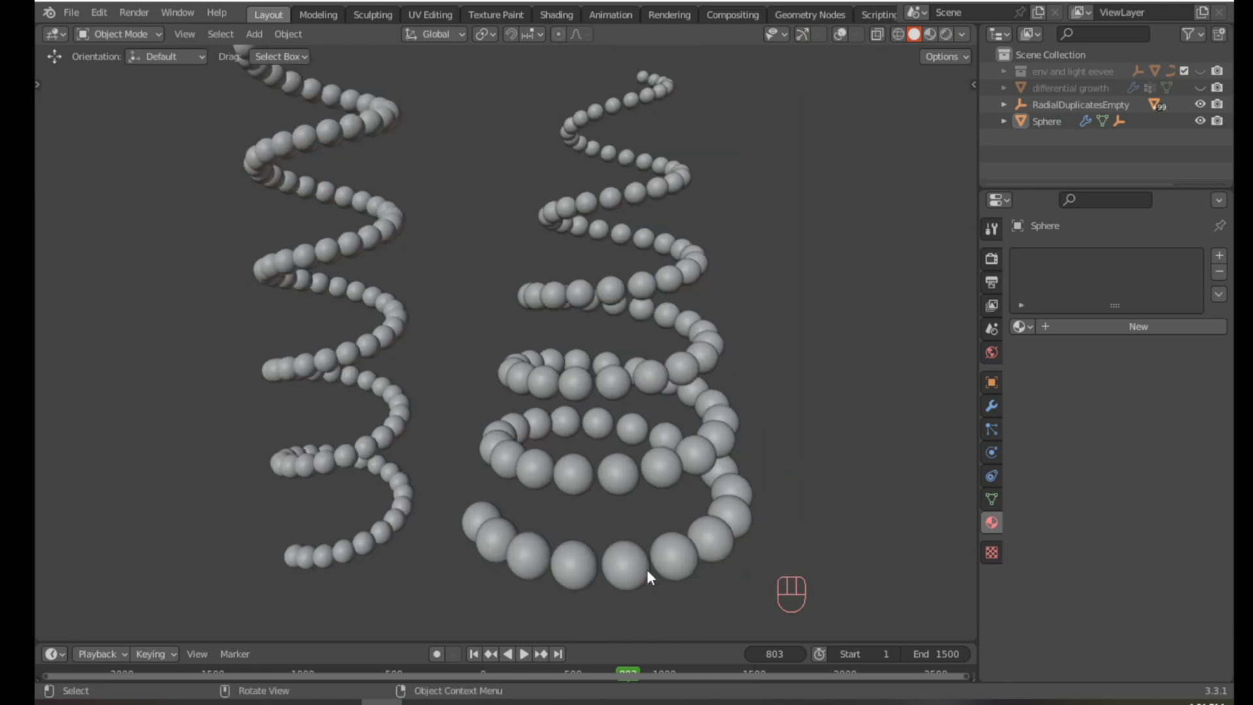
Enlarge the timeline area, change it to a Text Editor and add the lines "this is difference" and "gracias por ver".
drag(668, 643, 667, 512)
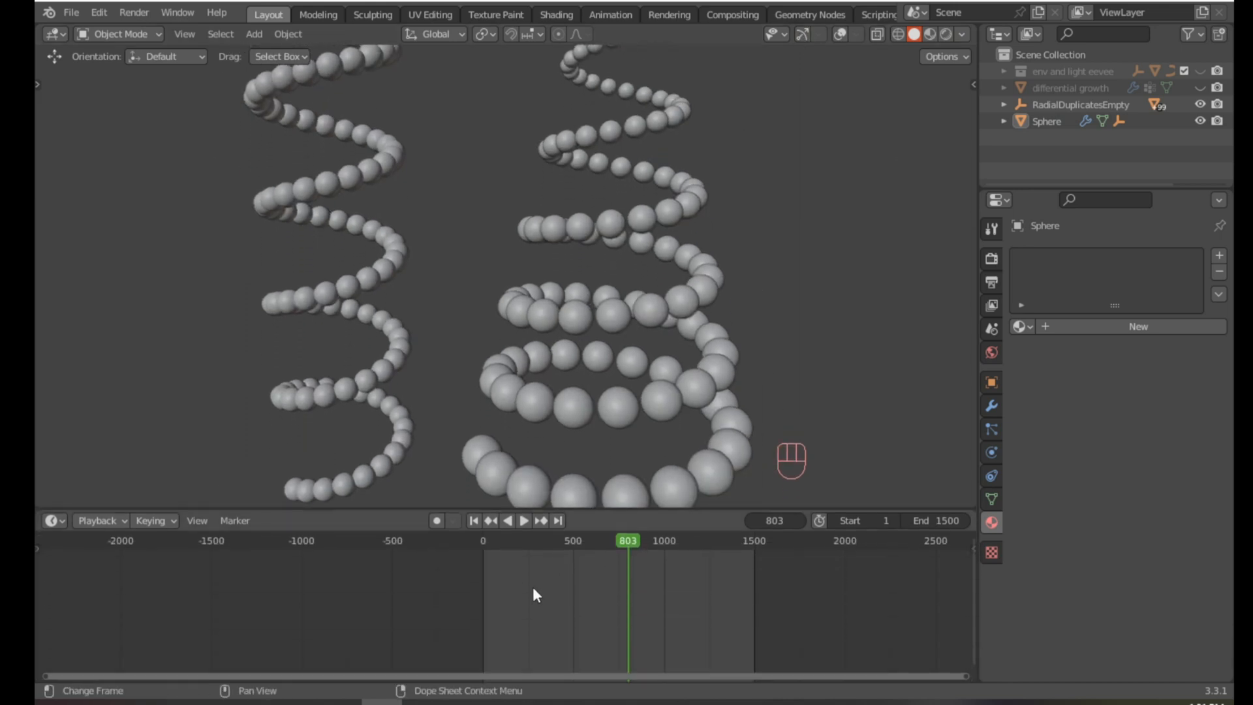
key(shift+F11)
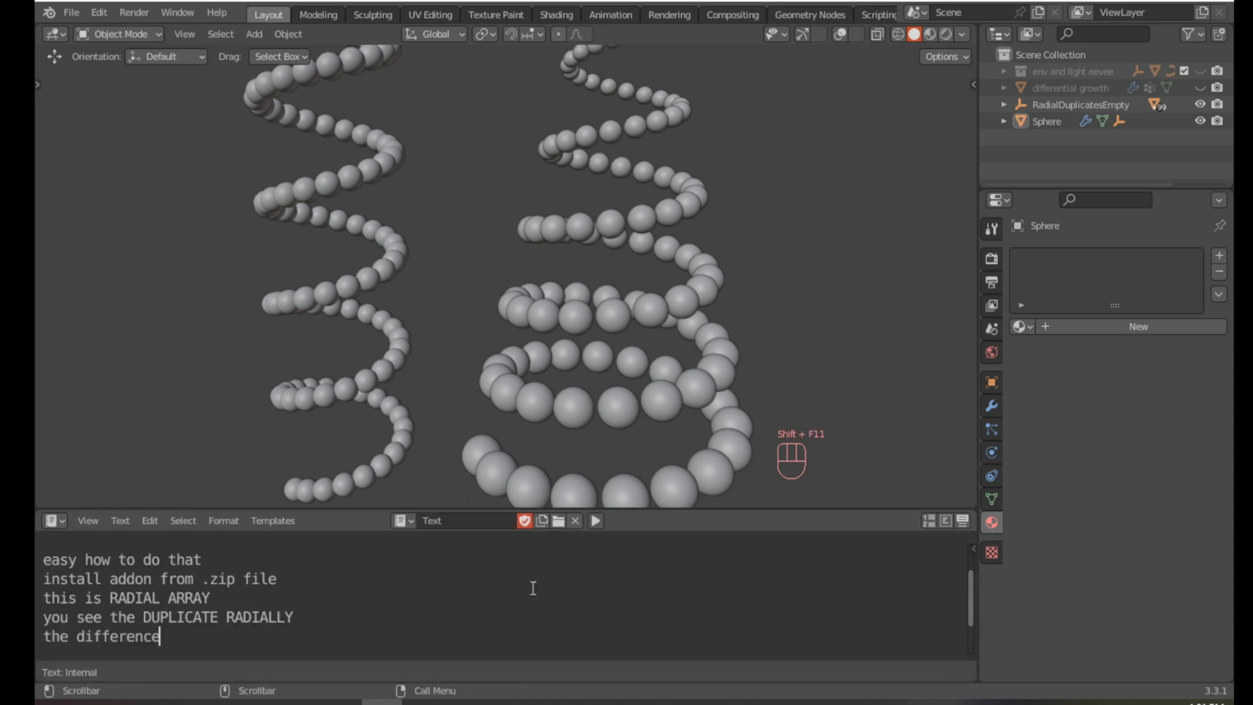
text(this is dif)
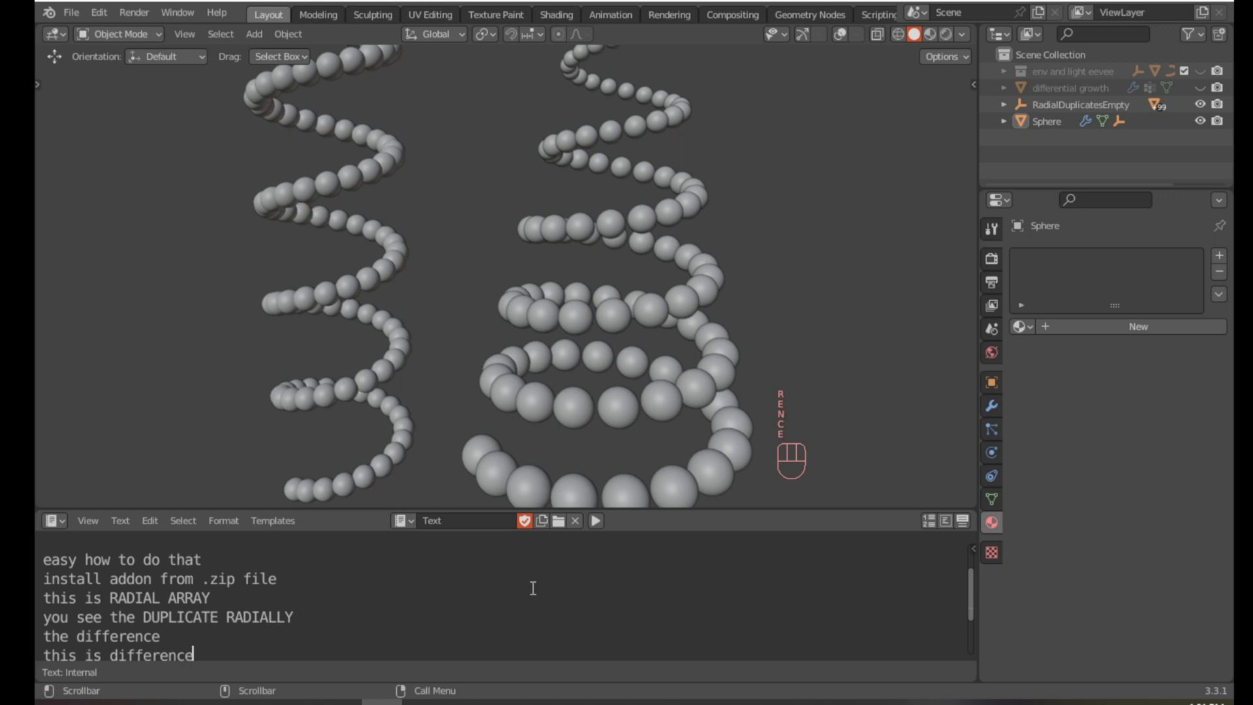
text(ference)
key(Return)
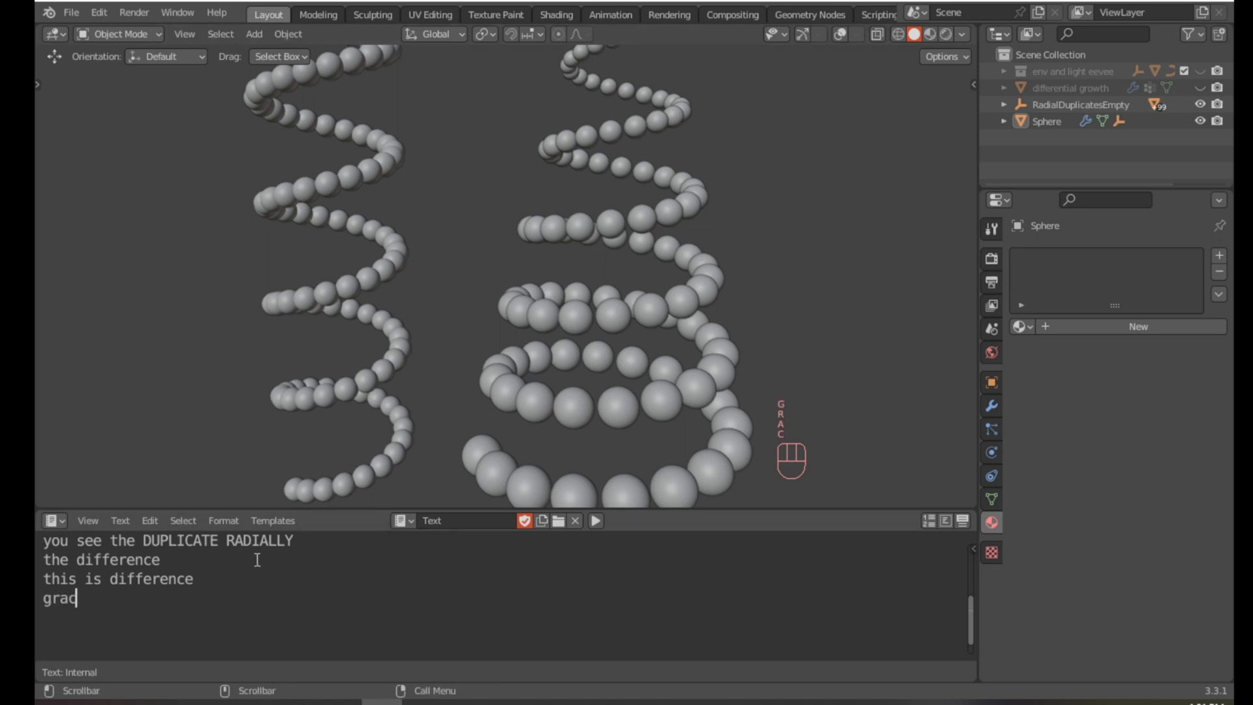
text(ve)
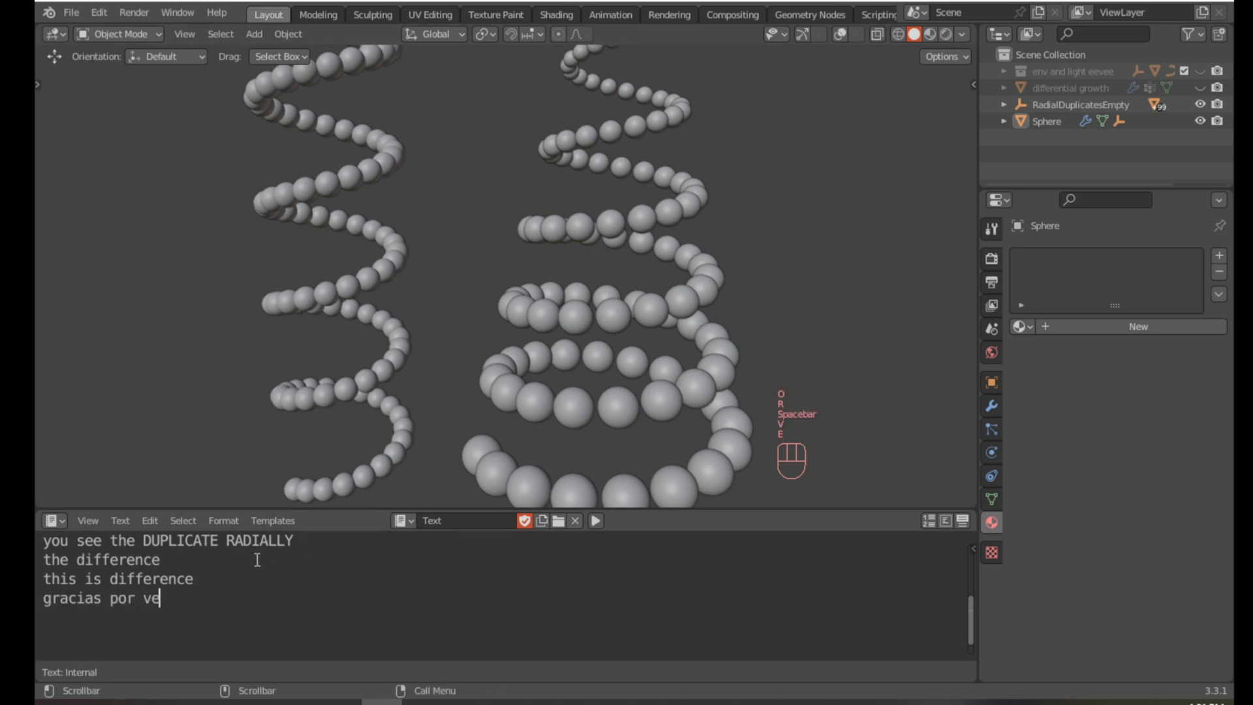
text(r)
key(Return)
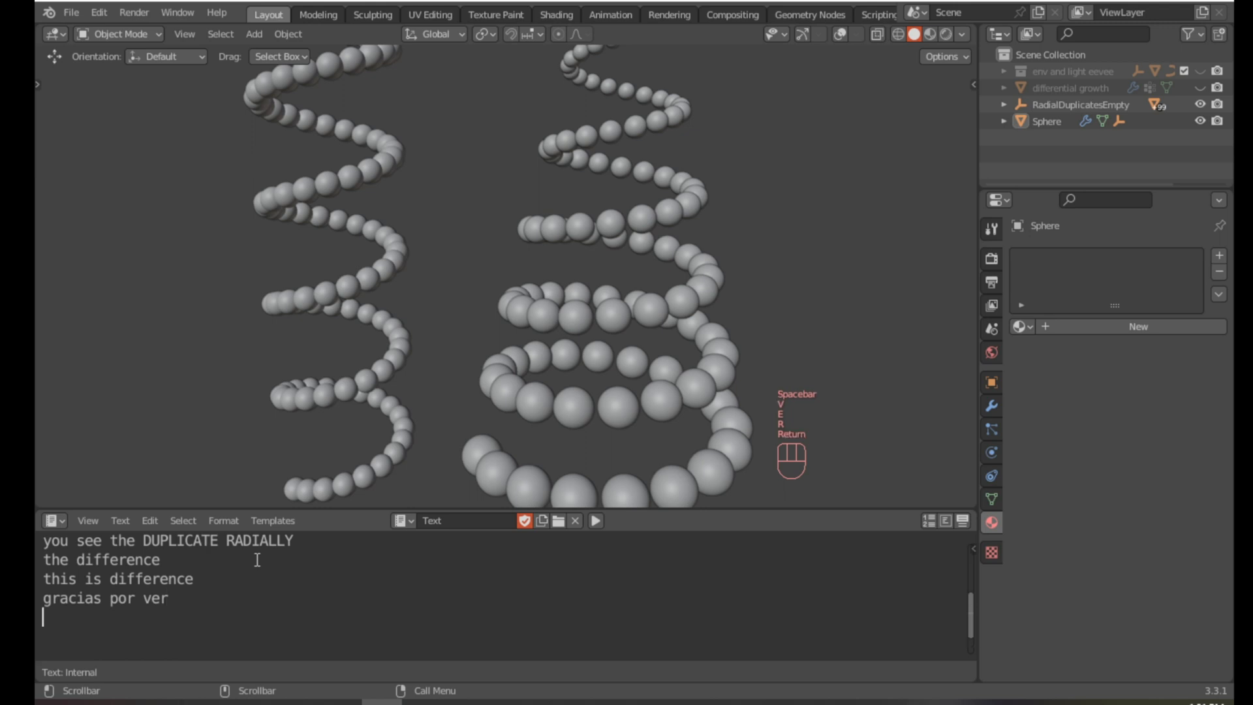
Change the Text Editor area back to a timeline and shrink it to a low strip.
key(shift+F11)
key(shift+F12)
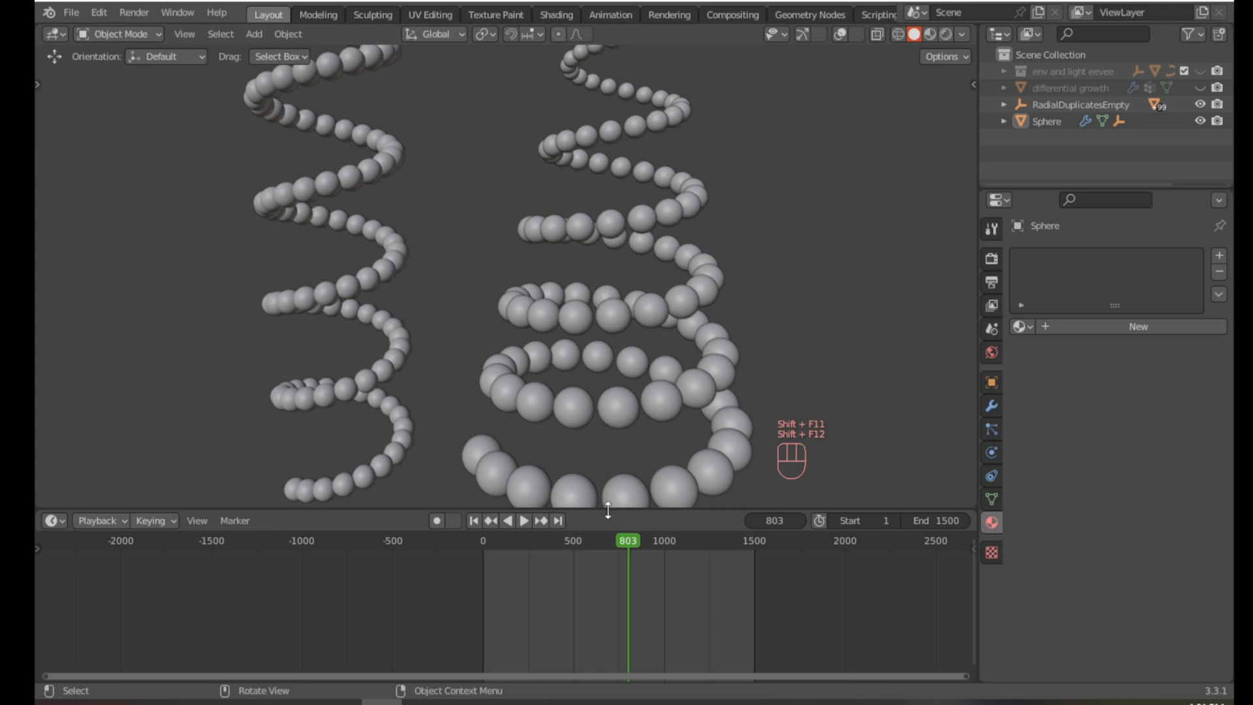
drag(607, 509, 598, 646)
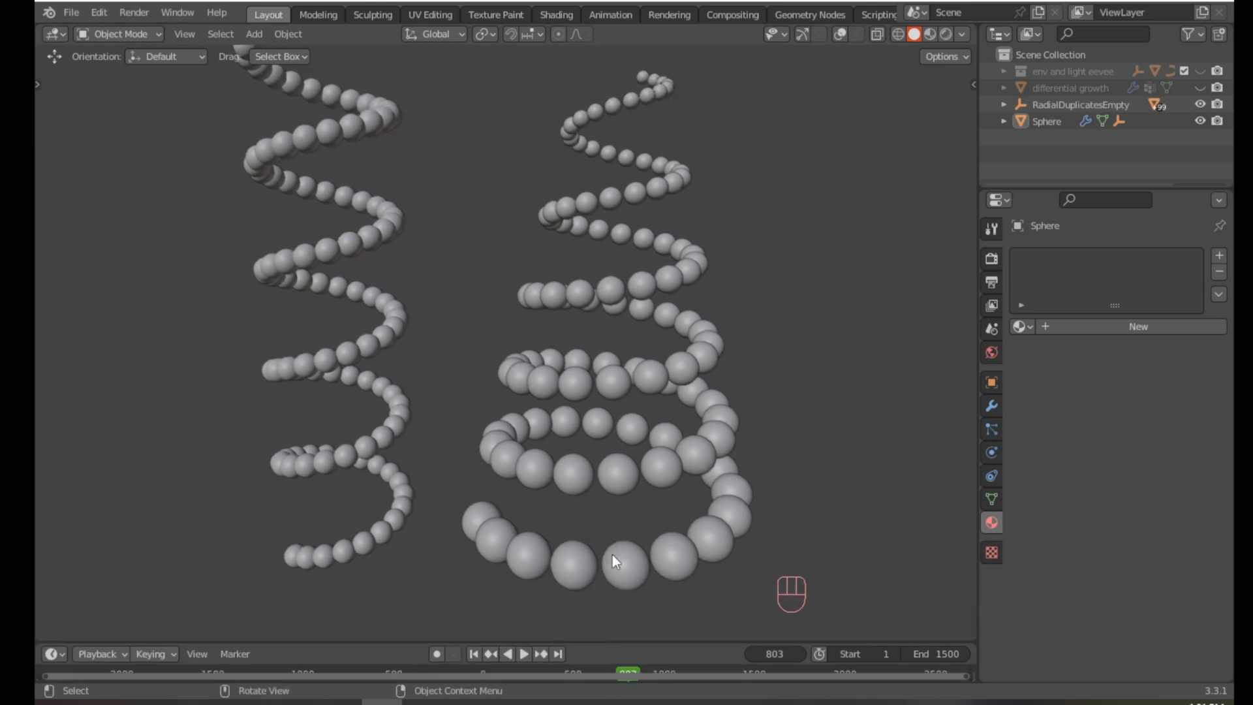
Maximize the 3D viewport and frame both spirals in full.
key(ctrl+space)
scroll(622, 403, down, 5)
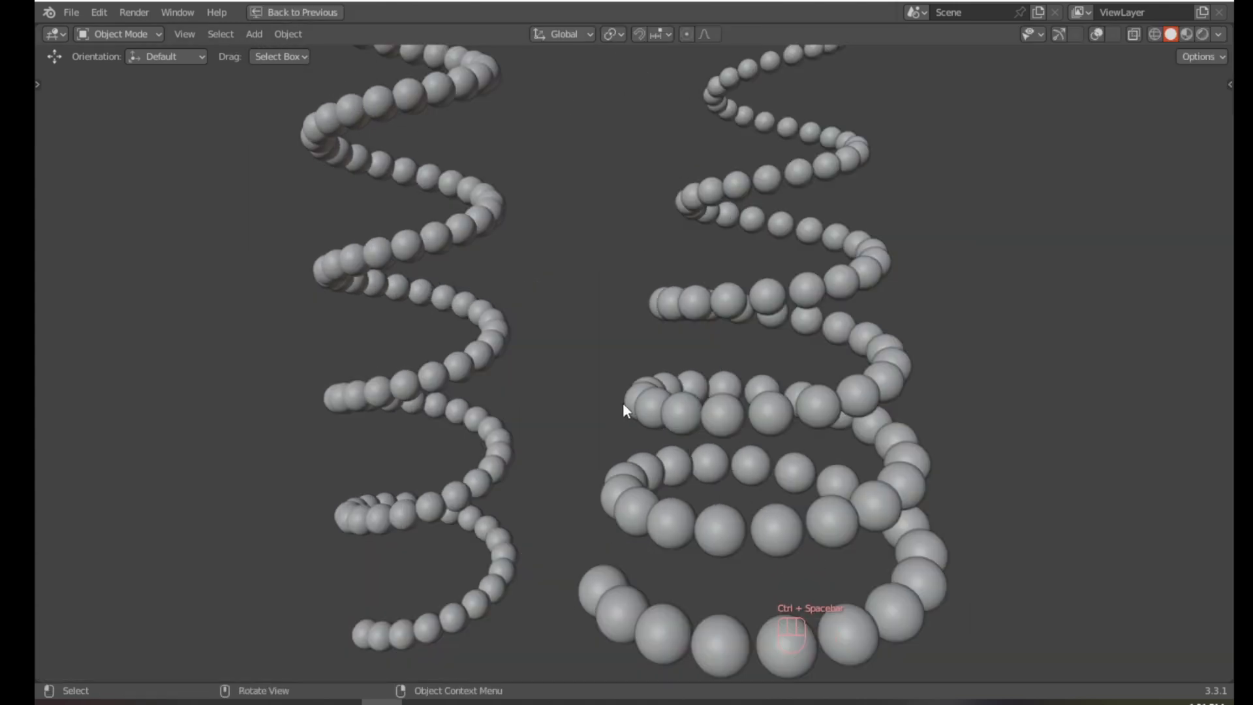
middle_drag(620, 402, 661, 429)
scroll(663, 423, up, 2)
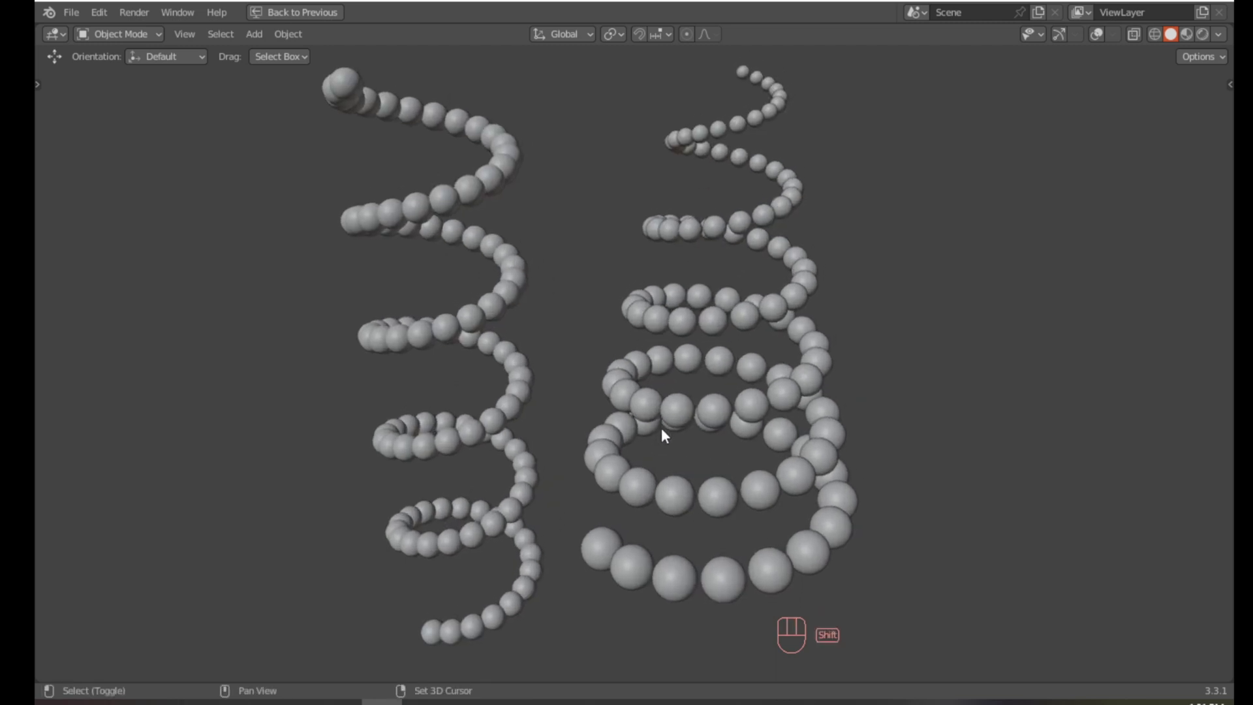